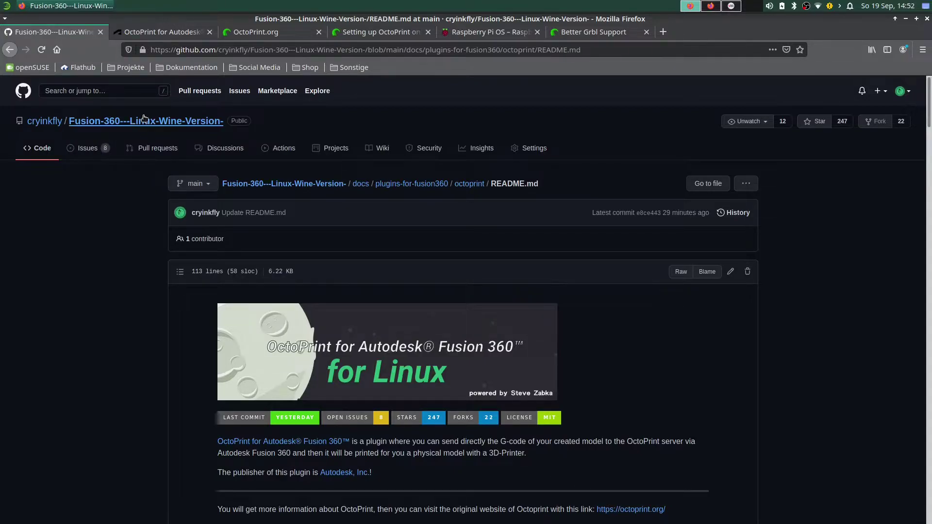
# Scroll the OctoPrint for Fusion 360 README past Getting Started to the Raspberry Pi server-install section.
pyautogui.moveTo(44, 124)
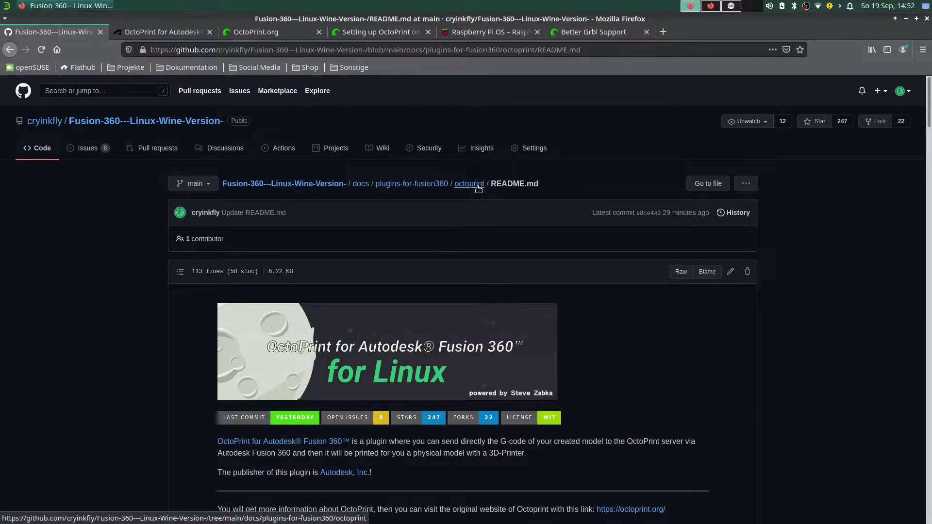
pyautogui.scroll(-10, 636, 310)
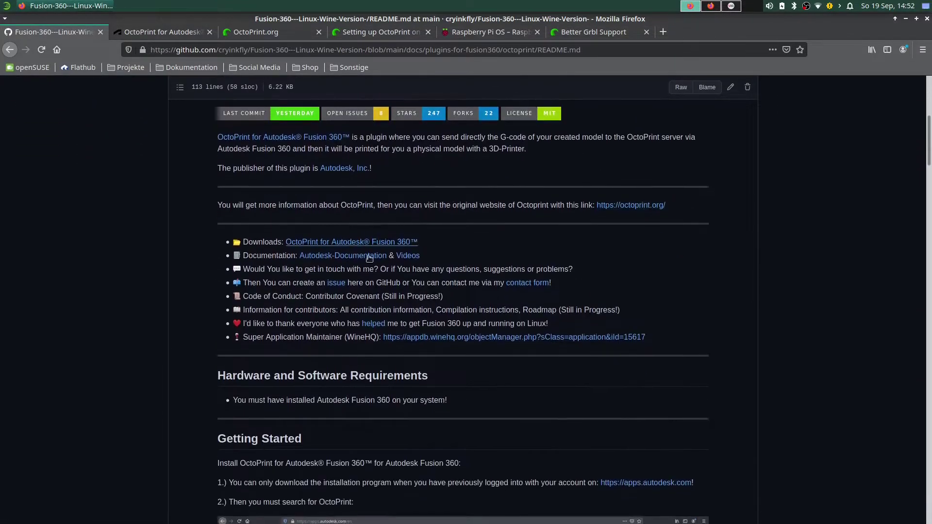
pyautogui.scroll(-15, 433, 319)
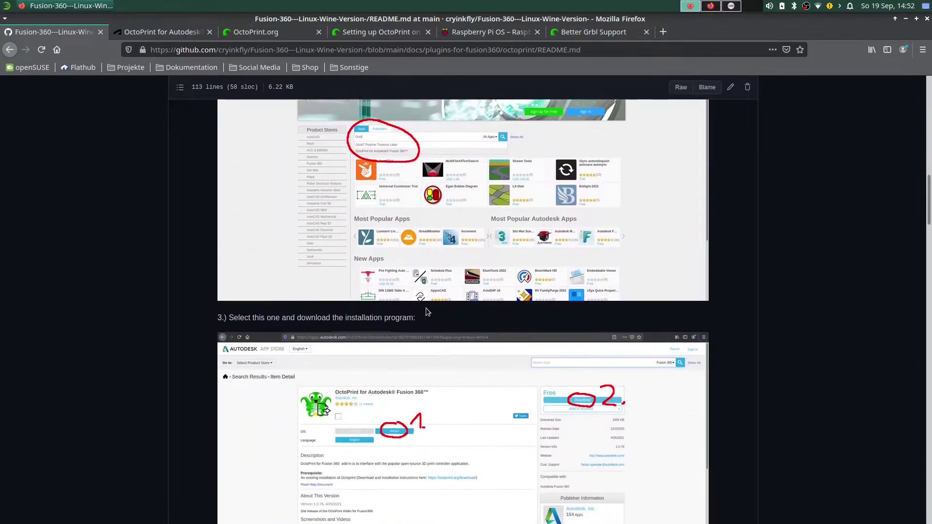
pyautogui.scroll(-5, 433, 319)
pyautogui.scroll(10, 564, 329)
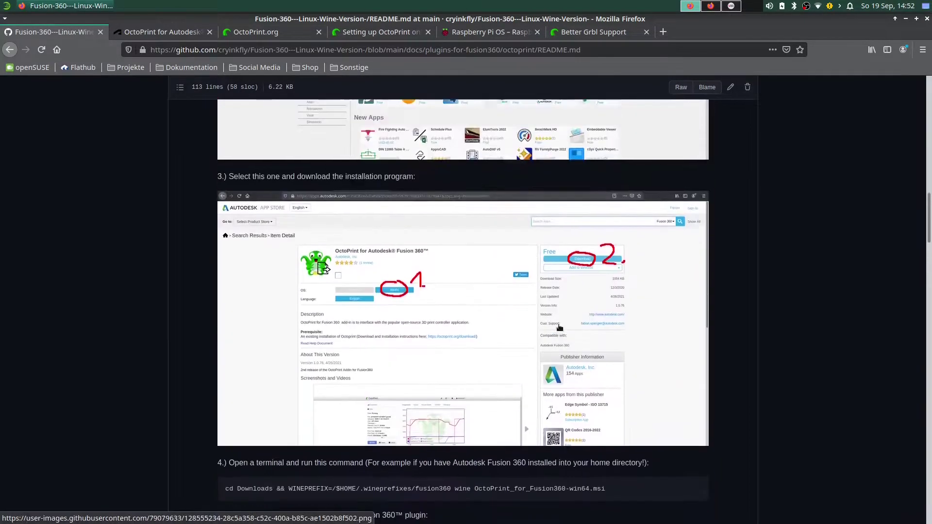
pyautogui.scroll(8, 565, 329)
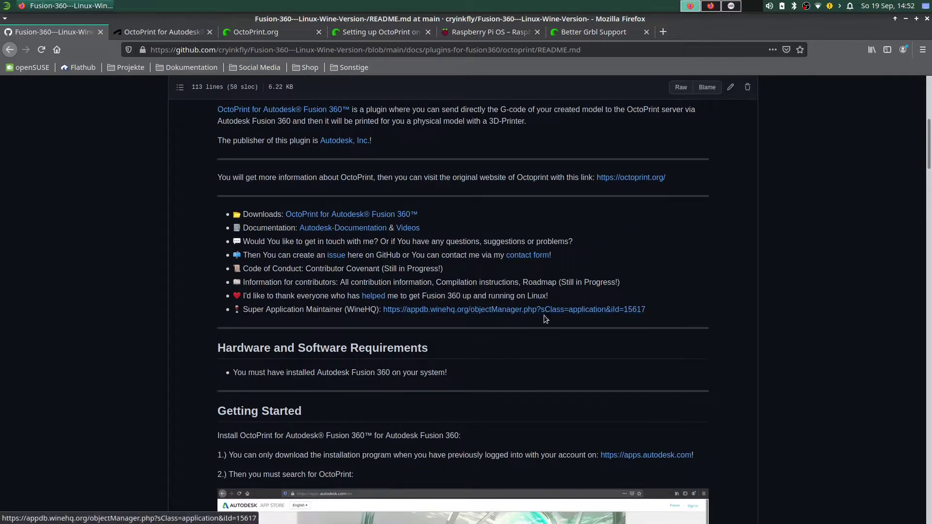
pyautogui.scroll(-8, 667, 322)
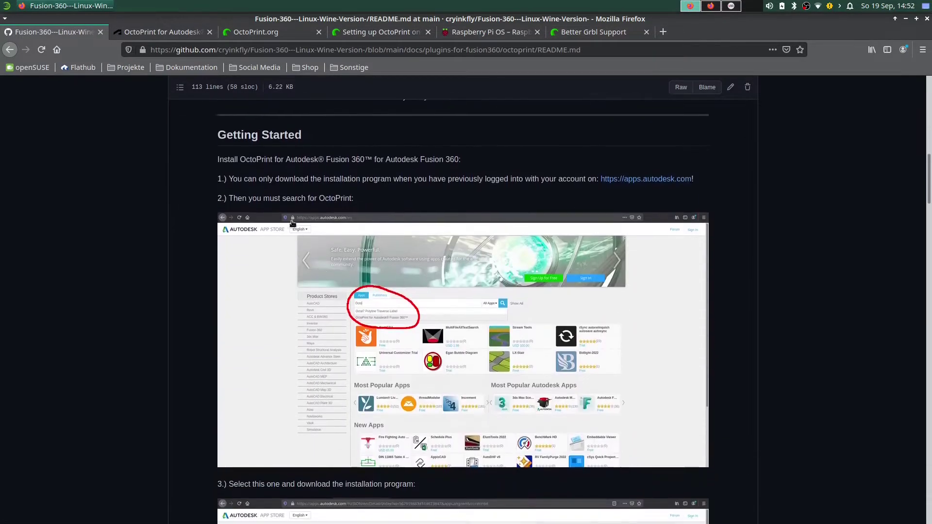
pyautogui.scroll(-10, 409, 200)
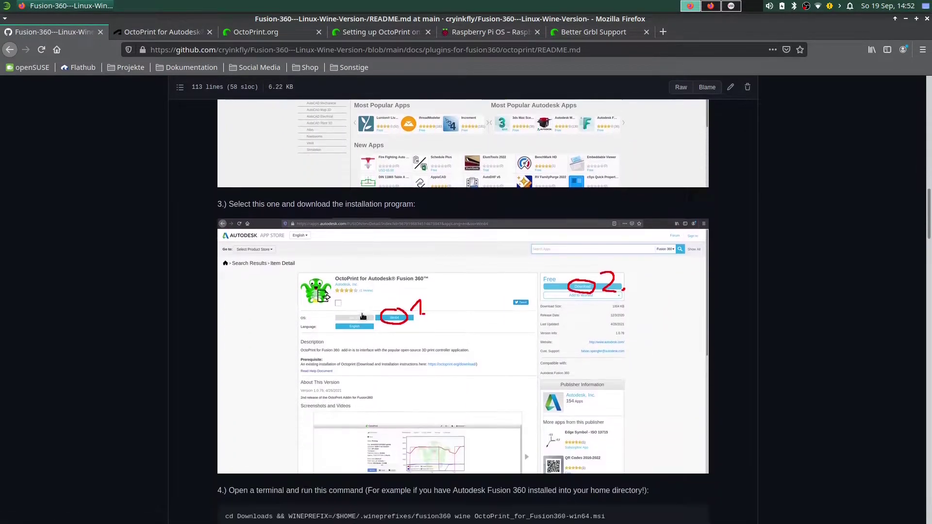
pyautogui.scroll(-3, 364, 317)
pyautogui.scroll(-8, 458, 280)
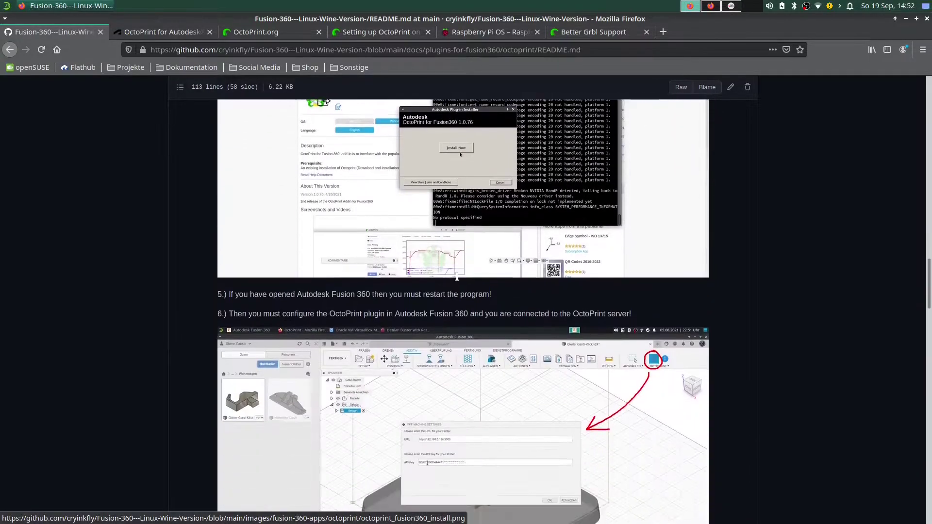
pyautogui.scroll(-10, 457, 280)
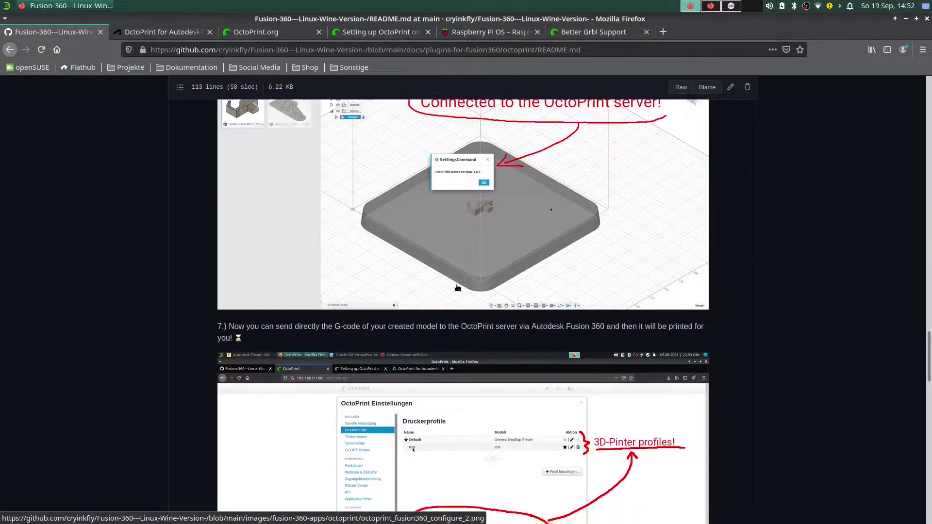
pyautogui.scroll(-10, 463, 296)
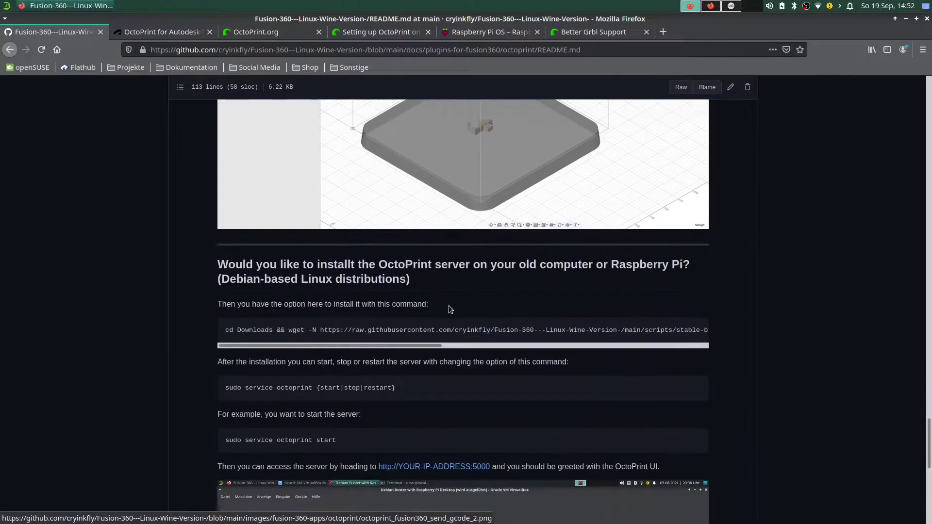
# Highlight the server-install heading and its install command, then switch to the OctoPrint.org tab.
pyautogui.moveTo(219, 265); pyautogui.dragTo(411, 280)
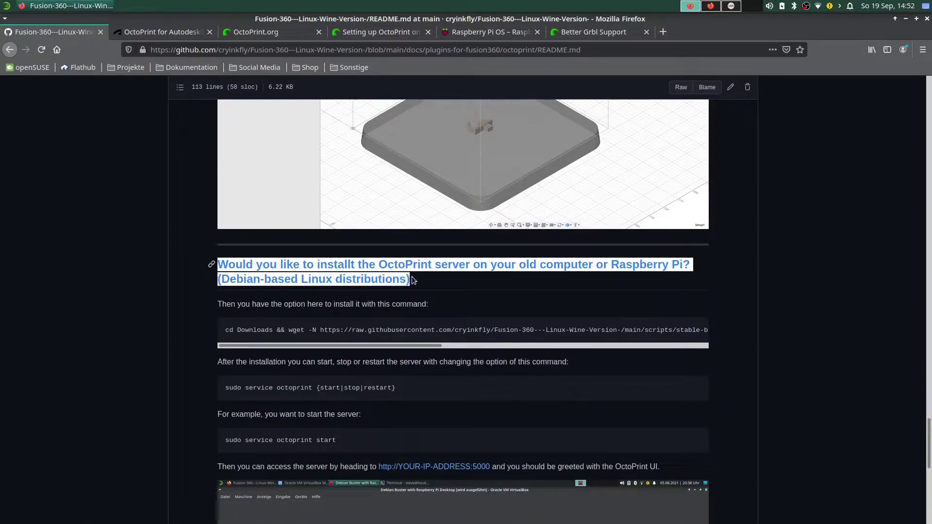
pyautogui.click(412, 280)
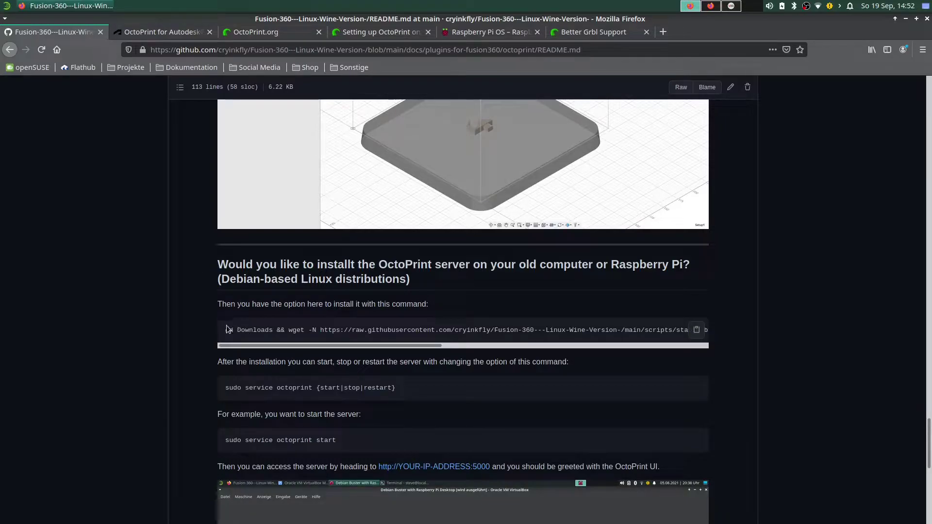
pyautogui.moveTo(225, 331); pyautogui.dragTo(672, 331)
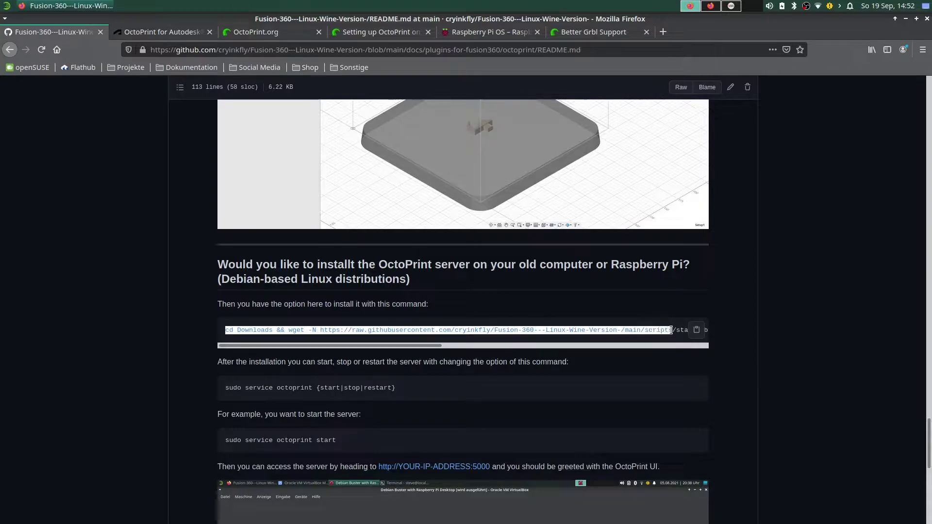
pyautogui.click(671, 330)
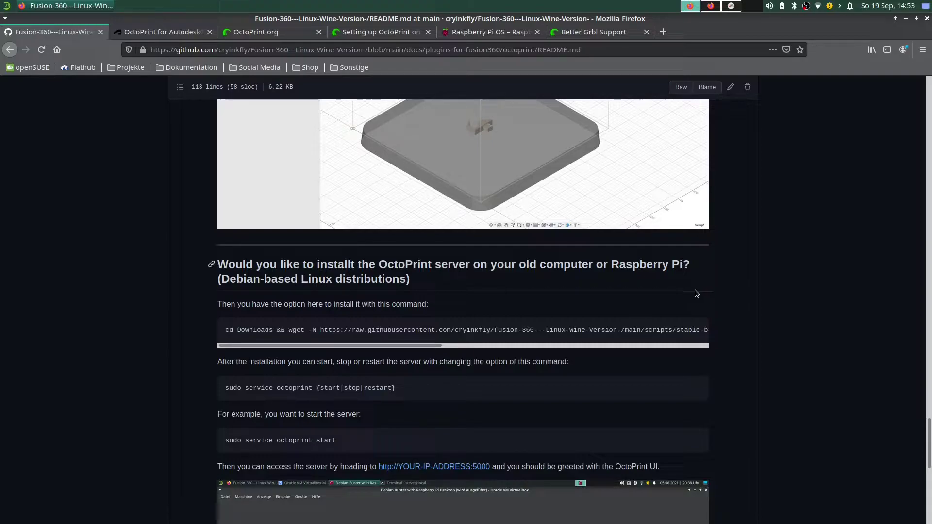
pyautogui.click(259, 30)
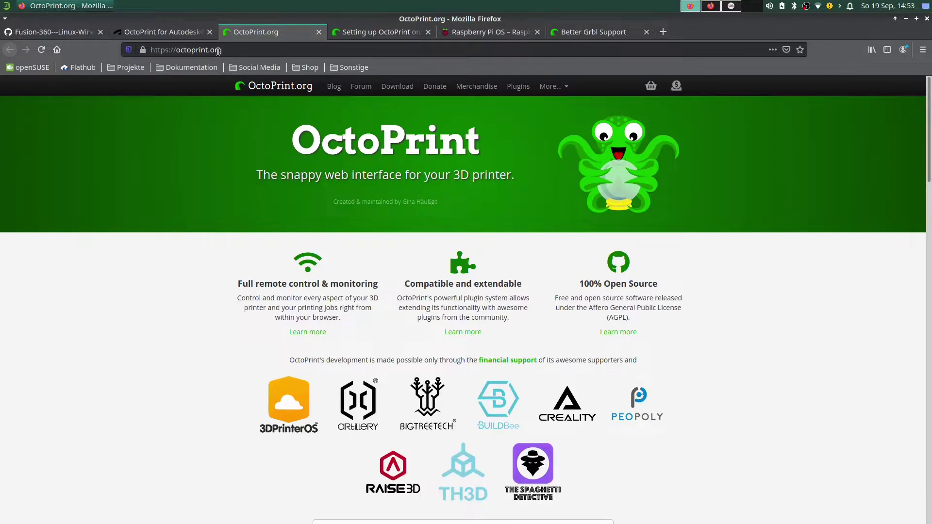
# Go to the Download & Setup OctoPrint page and scroll down to the OctoPi 0.18.0 image downloads.
pyautogui.scroll(-5, 376, 238)
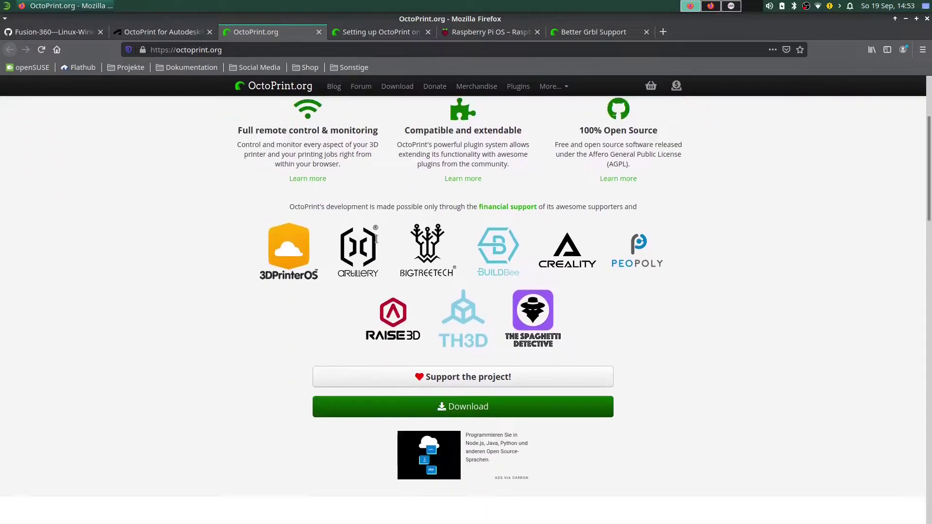
pyautogui.scroll(-3, 377, 239)
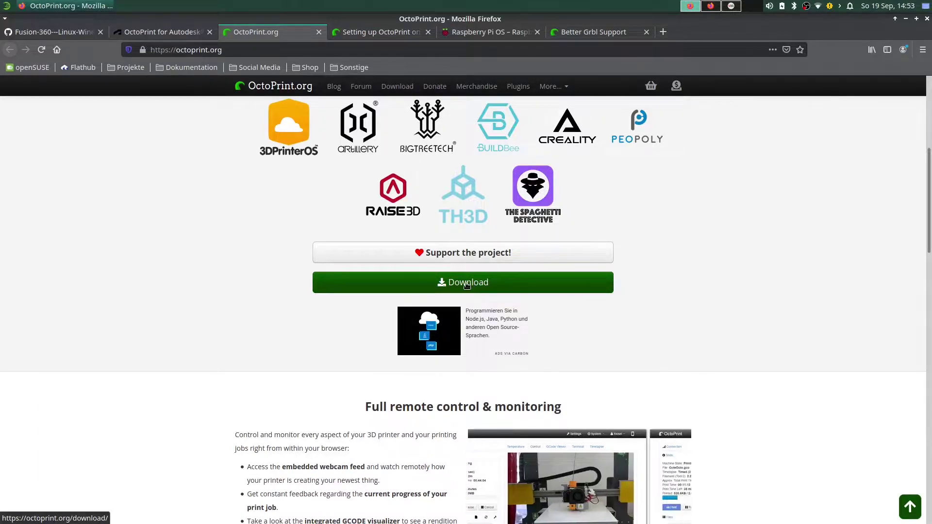
pyautogui.click(466, 284)
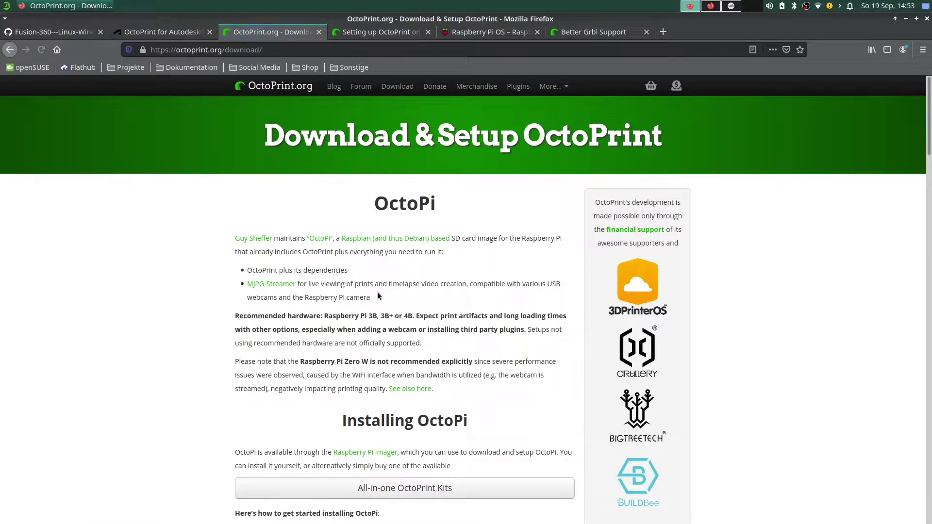
pyautogui.scroll(-1, 379, 296)
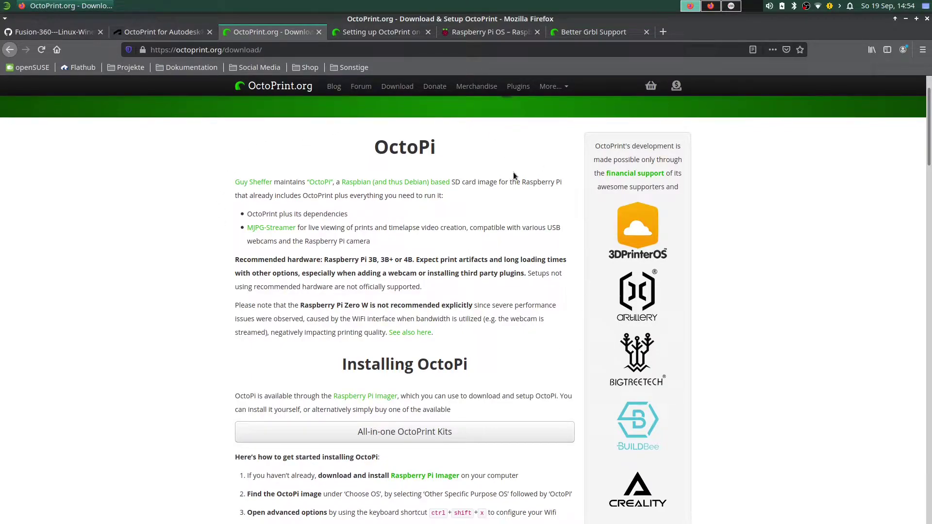
pyautogui.scroll(-9, 514, 176)
pyautogui.scroll(-12, 500, 213)
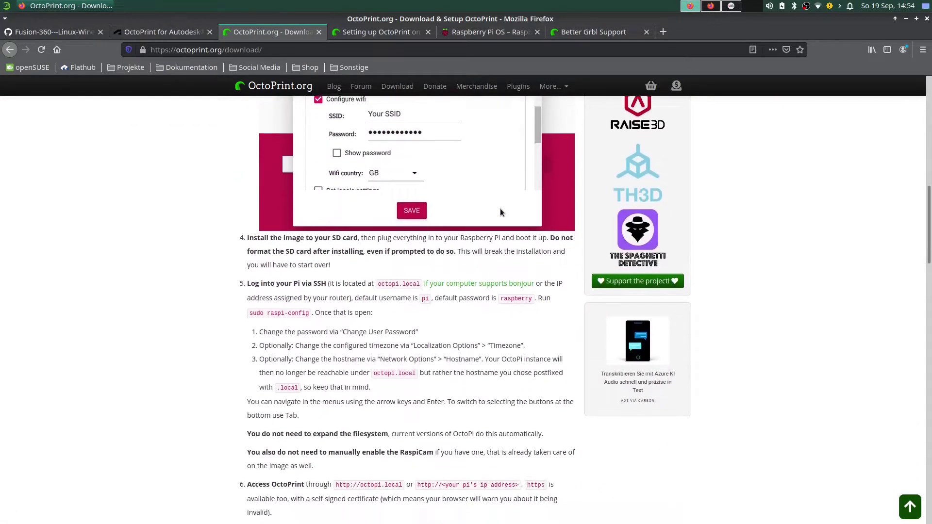
pyautogui.scroll(-3, 486, 253)
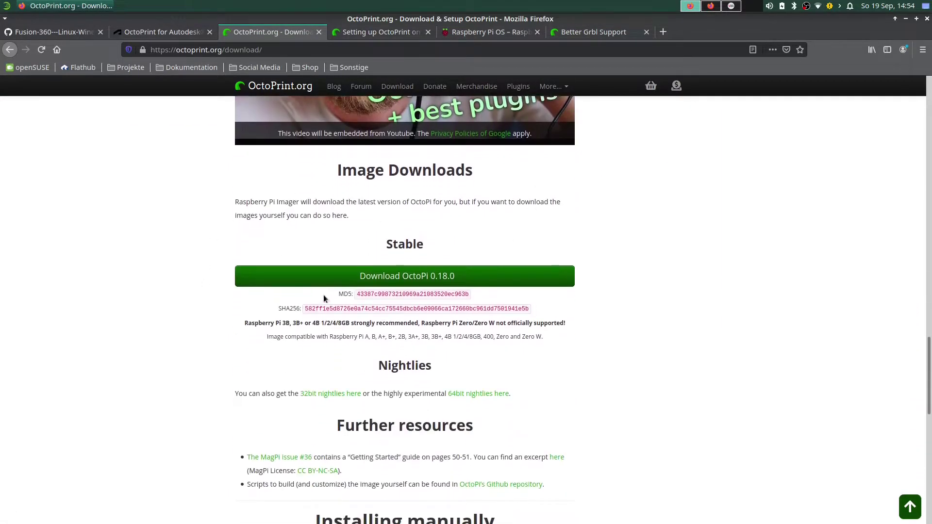
pyautogui.scroll(-1, 452, 214)
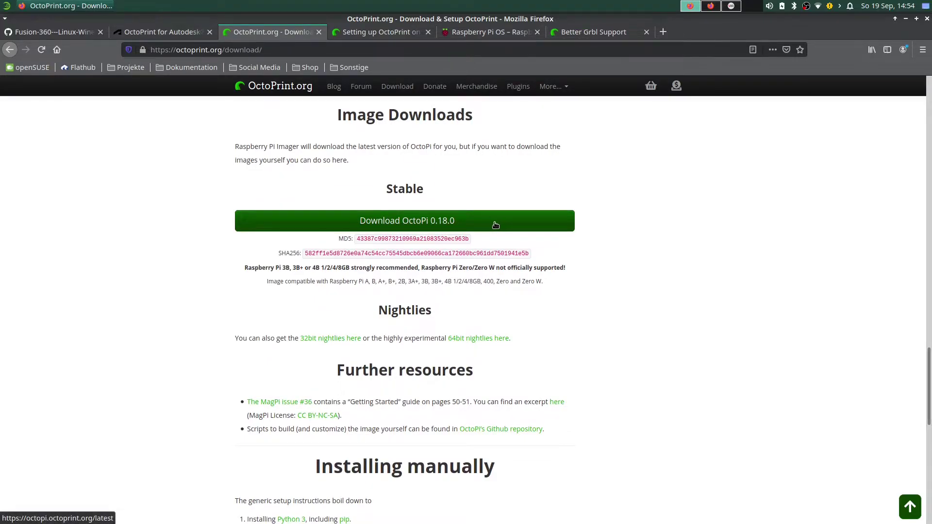
pyautogui.click(403, 224)
pyautogui.scroll(-1, 470, 223)
pyautogui.moveTo(242, 243); pyautogui.dragTo(445, 241)
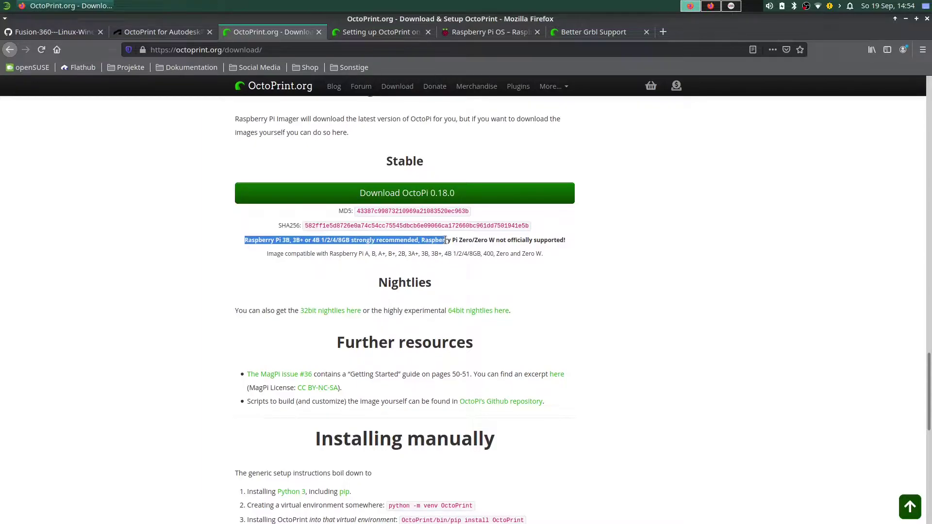
pyautogui.click(445, 241)
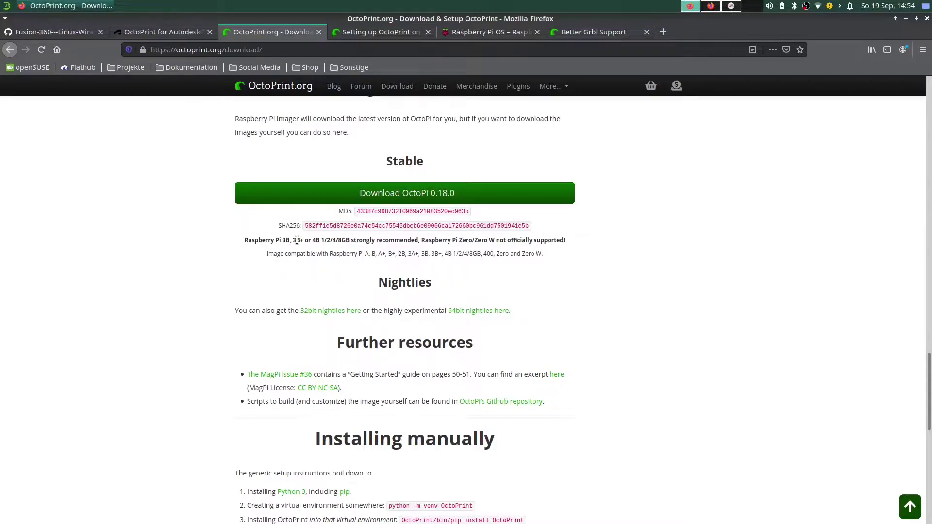
pyautogui.moveTo(291, 240); pyautogui.dragTo(320, 240)
pyautogui.doubleClick(405, 283)
pyautogui.click(369, 282)
pyautogui.moveTo(376, 284); pyautogui.dragTo(446, 286)
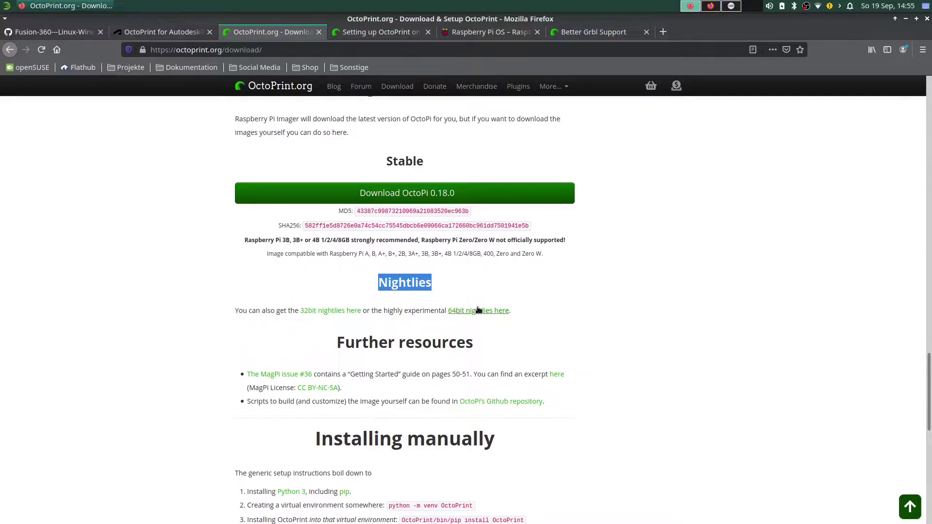
# Review the OctoPi install steps and image downloads, highlighting the Nightlies heading.
pyautogui.scroll(-3, 560, 336)
pyautogui.scroll(-5, 529, 288)
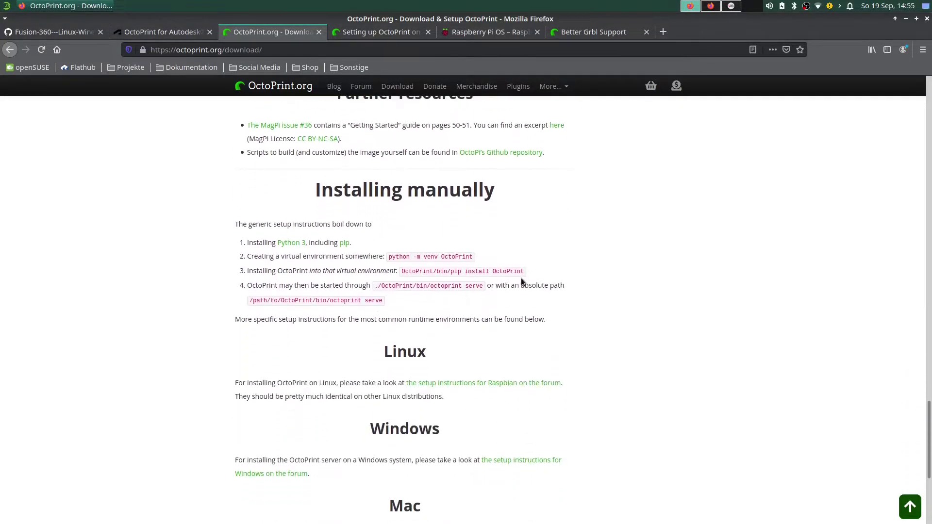
pyautogui.scroll(-3, 506, 219)
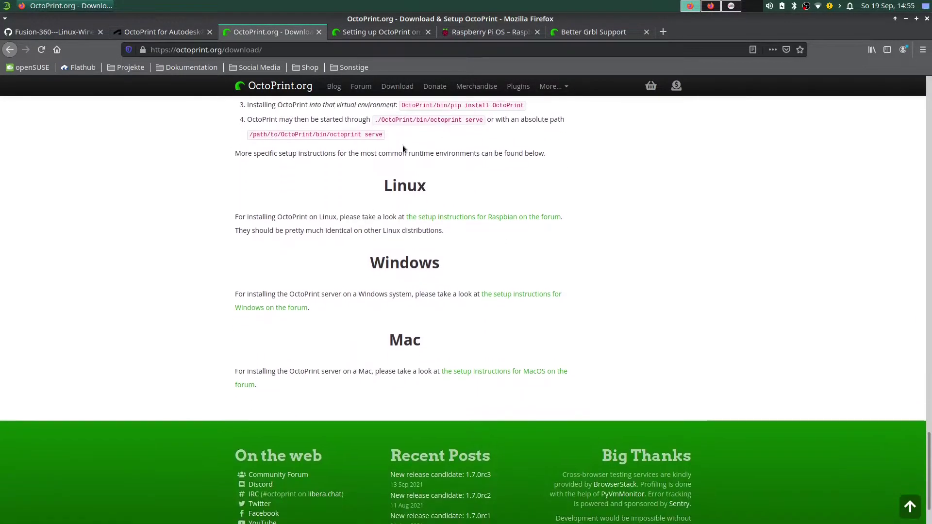
pyautogui.scroll(2, 403, 145)
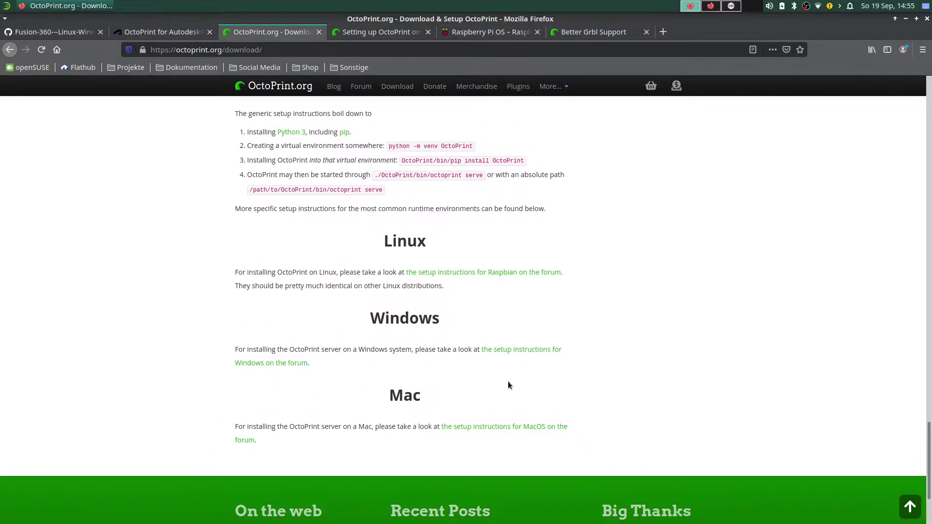
pyautogui.scroll(12, 586, 377)
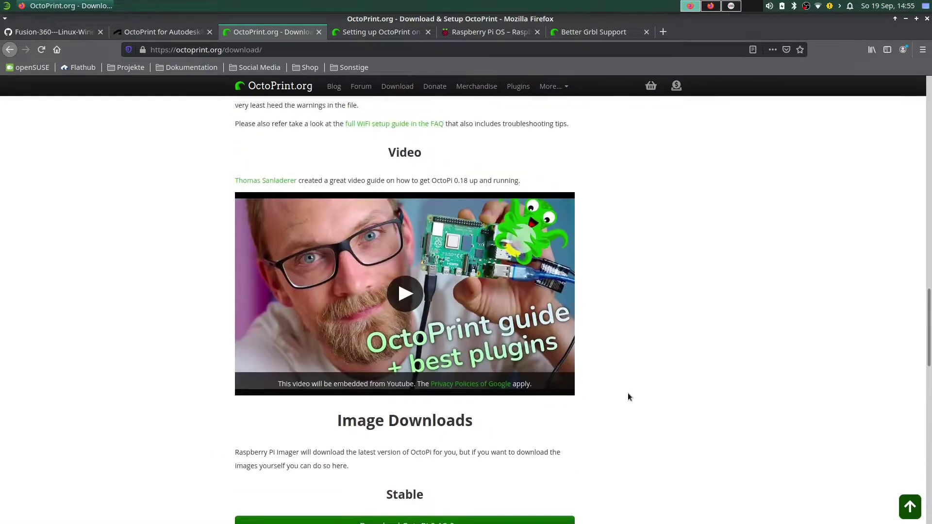
pyautogui.scroll(15, 627, 393)
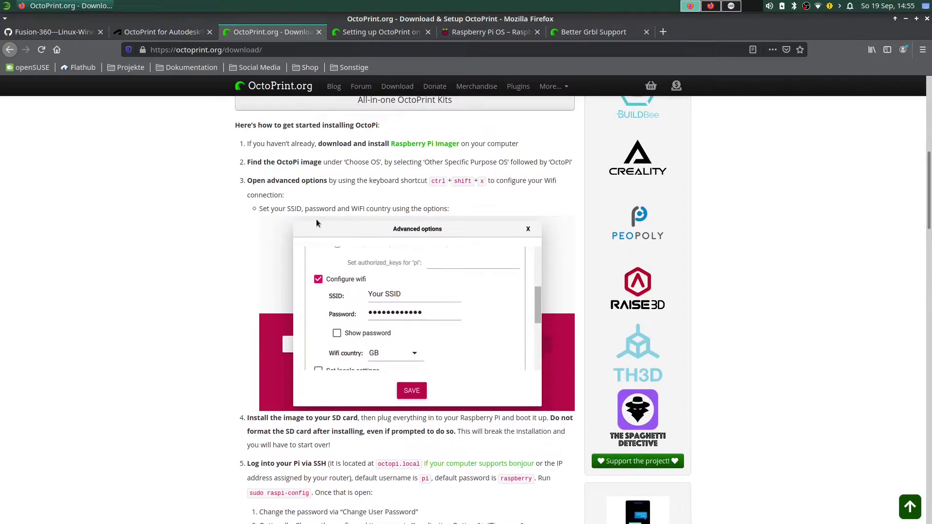
pyautogui.scroll(1, 316, 220)
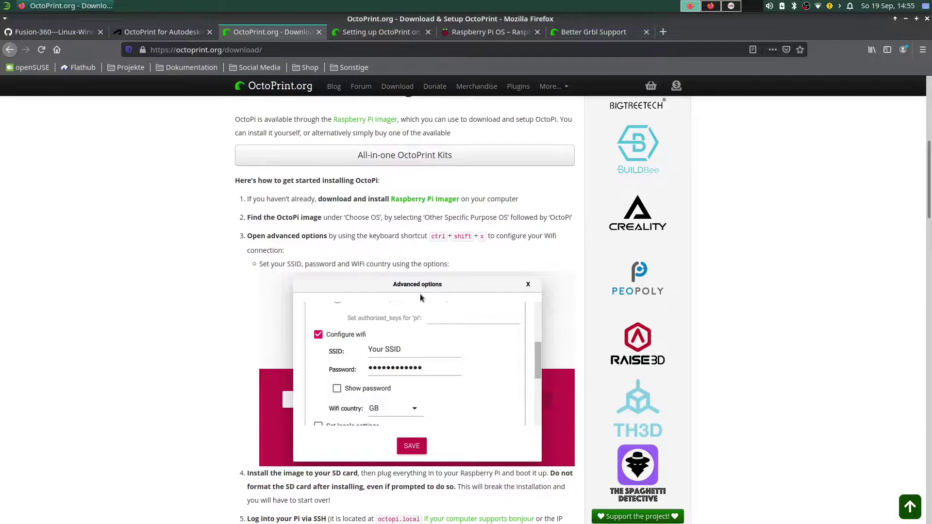
pyautogui.scroll(-1, 420, 296)
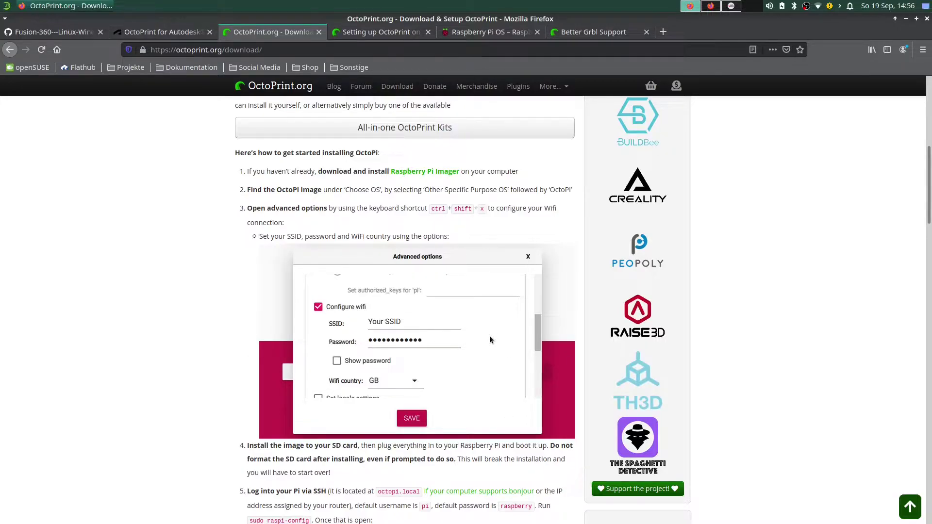
pyautogui.scroll(-20, 489, 336)
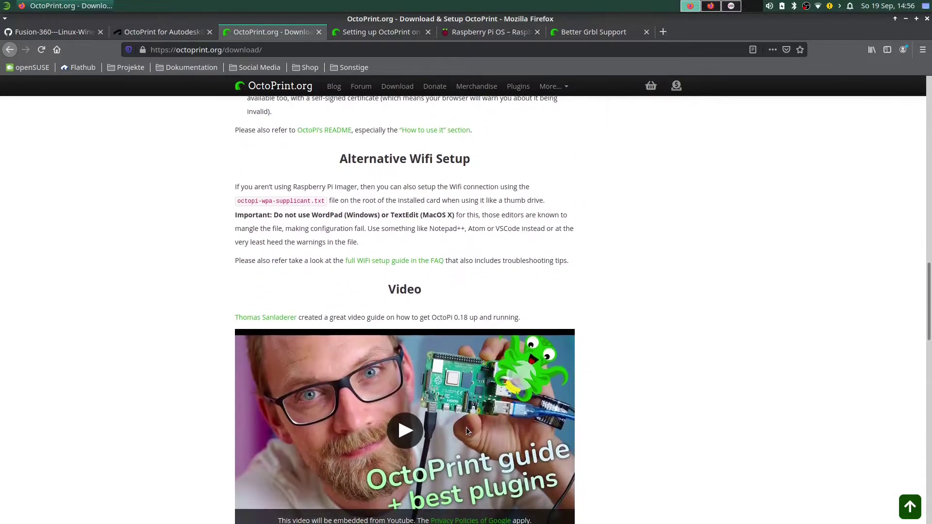
pyautogui.doubleClick(474, 399)
pyautogui.scroll(-2, 474, 398)
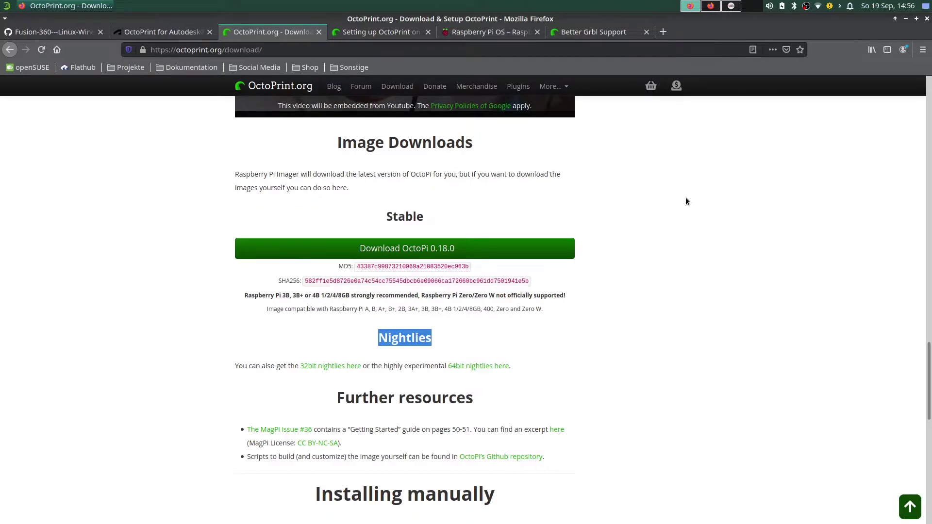
# Move from the OctoPi downloads to the Raspberry Pi OS tab.
pyautogui.scroll(15, 685, 201)
pyautogui.scroll(3, 733, 272)
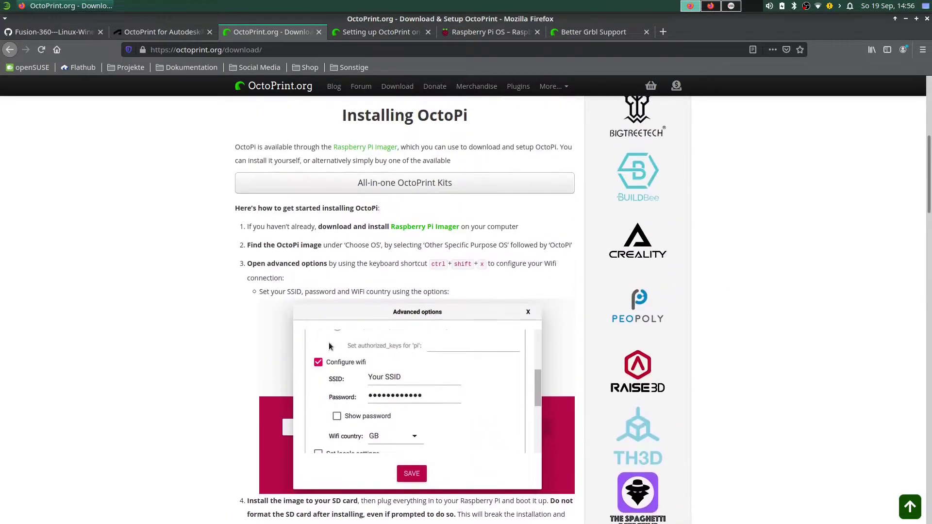
pyautogui.scroll(-2, 478, 314)
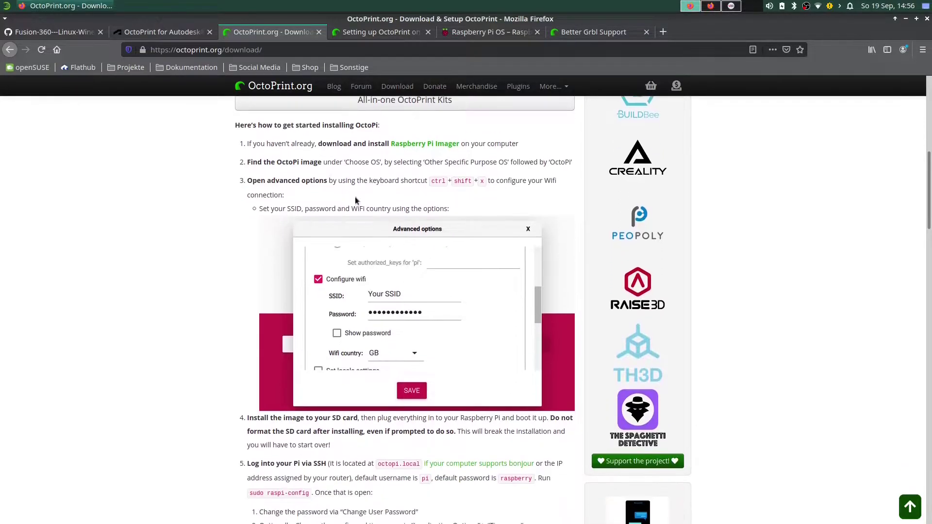
pyautogui.hotkey('ctrl', 'Tab')
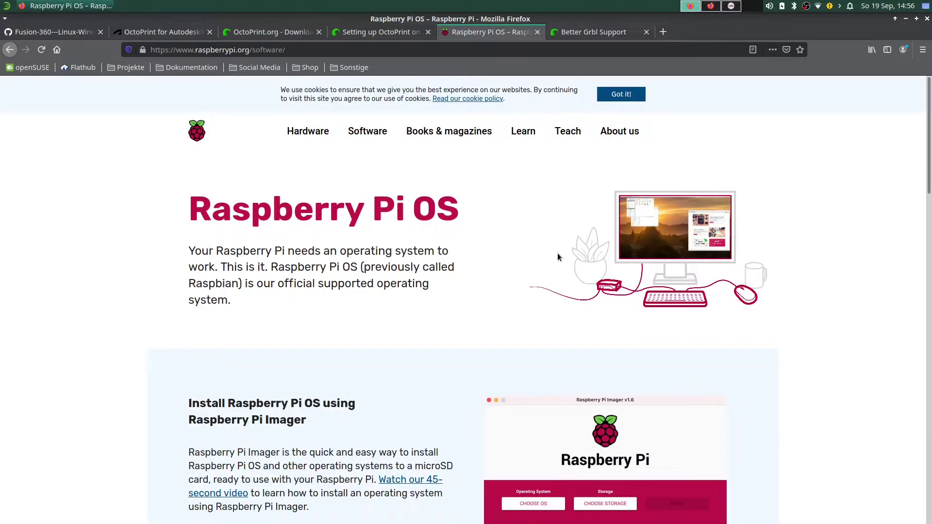
# Flip to the Fusion-360 GitHub README, then back to the Raspberry Pi OS page.
pyautogui.hotkey('ctrl', '1')
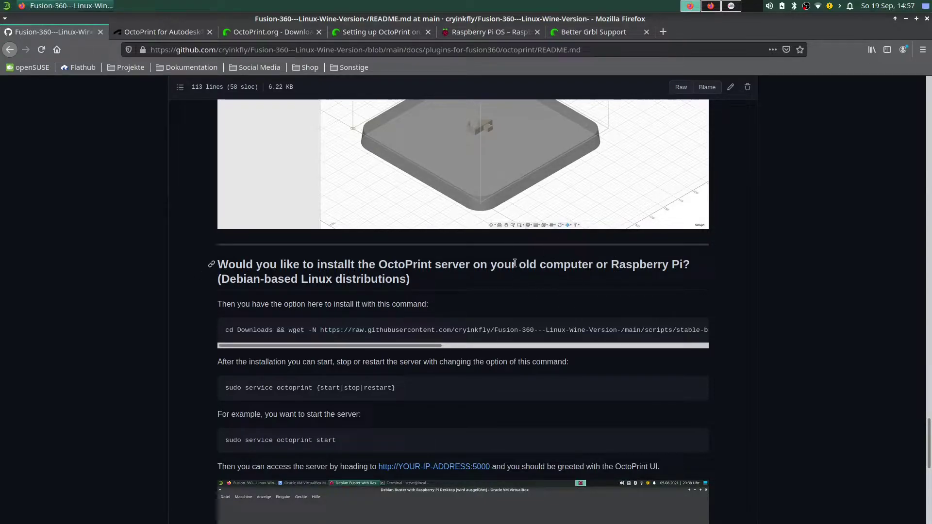
pyautogui.click(488, 32)
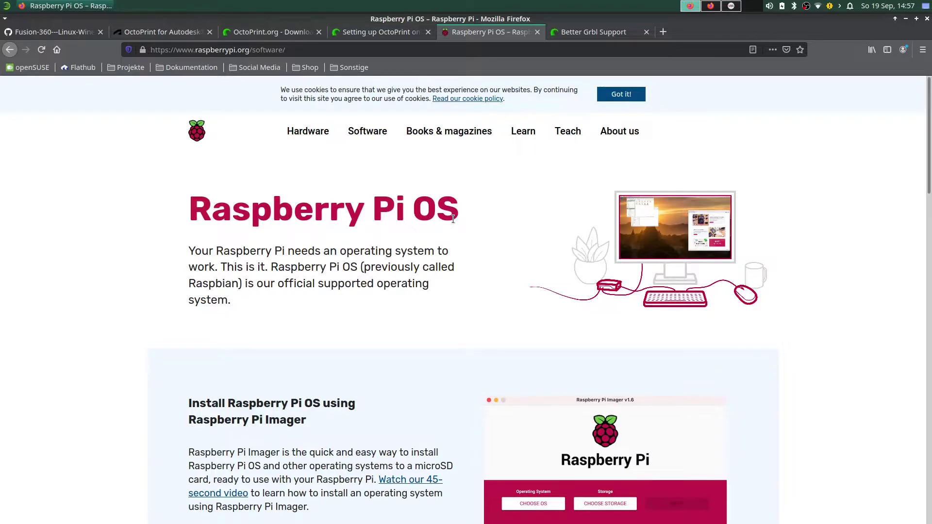
pyautogui.click(57, 32)
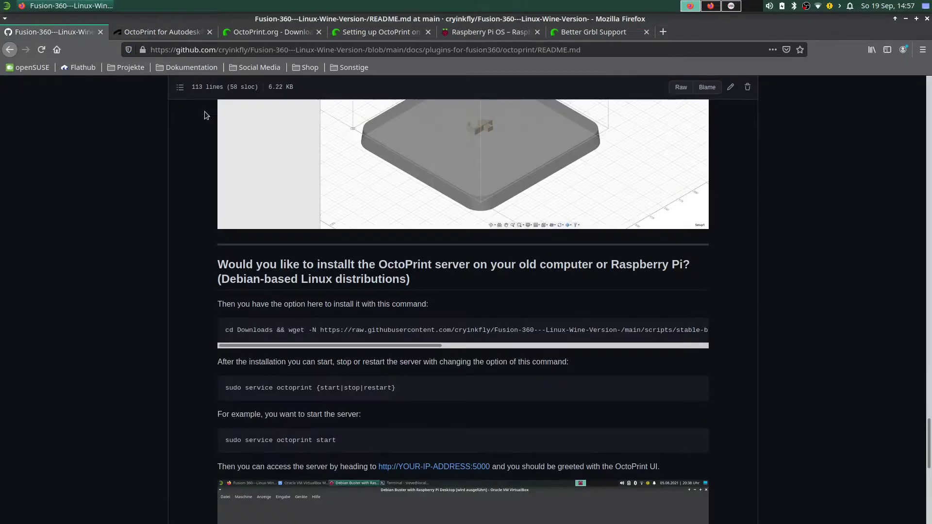
pyautogui.moveTo(229, 331); pyautogui.dragTo(696, 331)
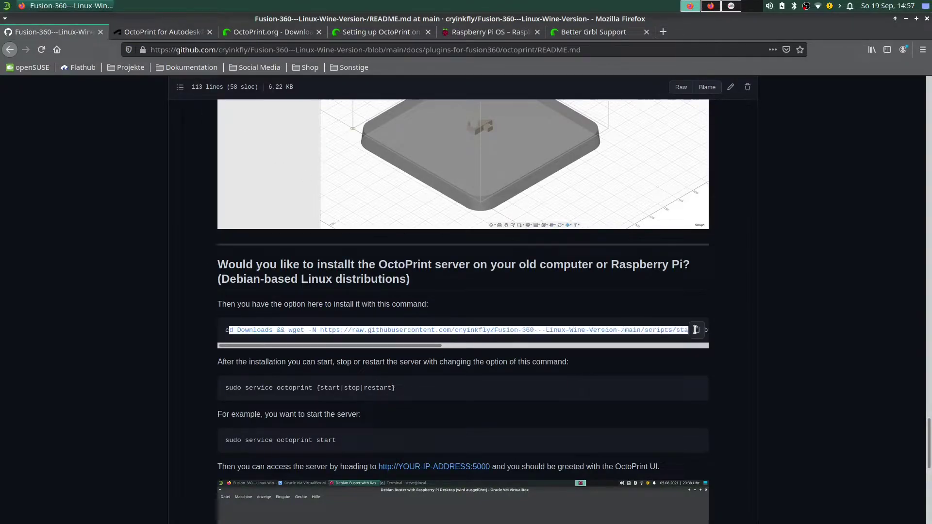
pyautogui.click(649, 333)
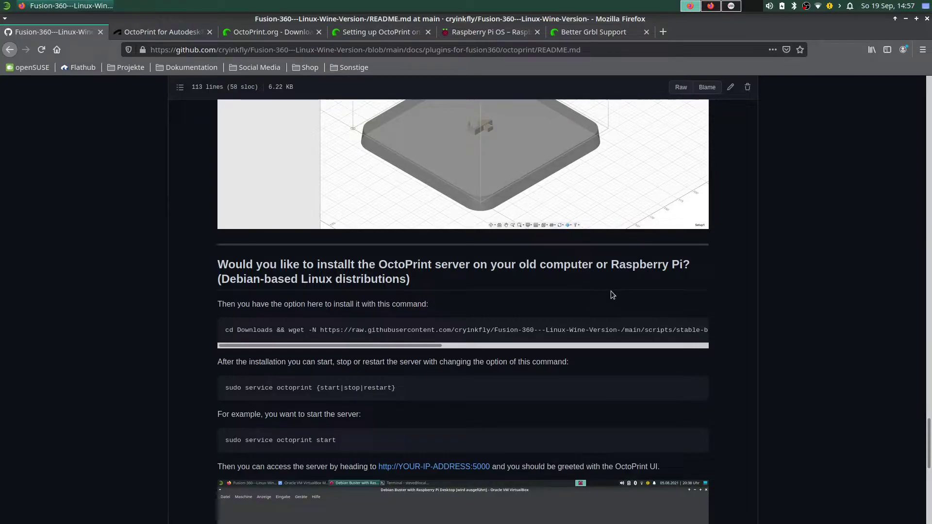
pyautogui.click(270, 30)
pyautogui.scroll(-20, 400, 394)
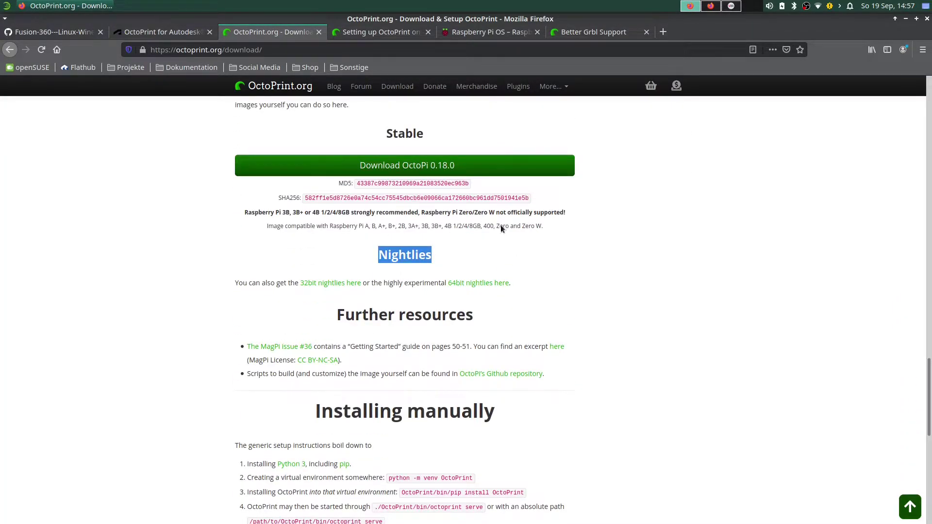
pyautogui.scroll(15, 501, 225)
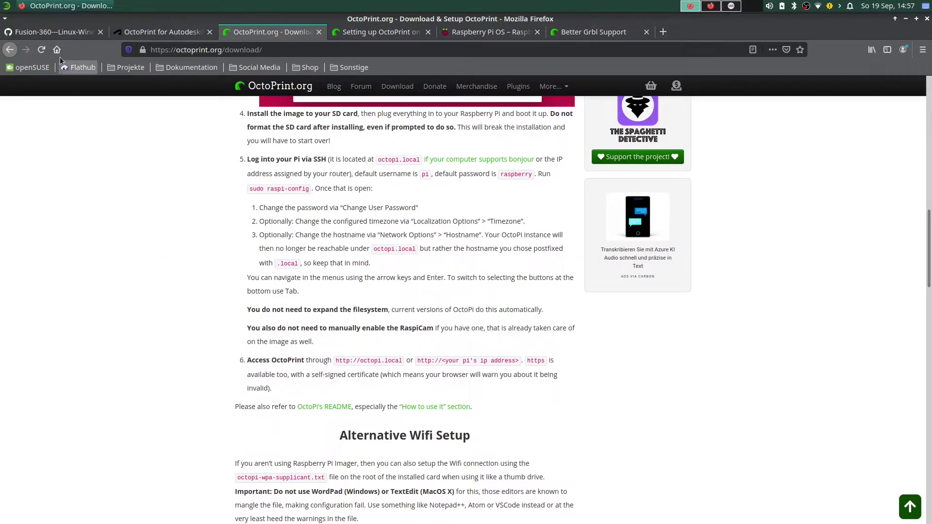
pyautogui.click(48, 32)
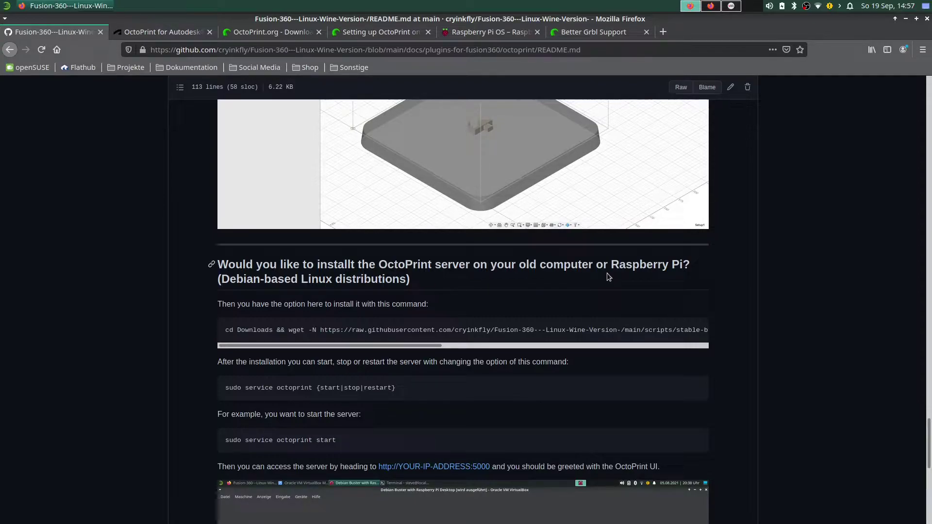
# Return to the GitHub README and highlight 'Debian-based Linux distributions' in the server heading.
pyautogui.click(488, 32)
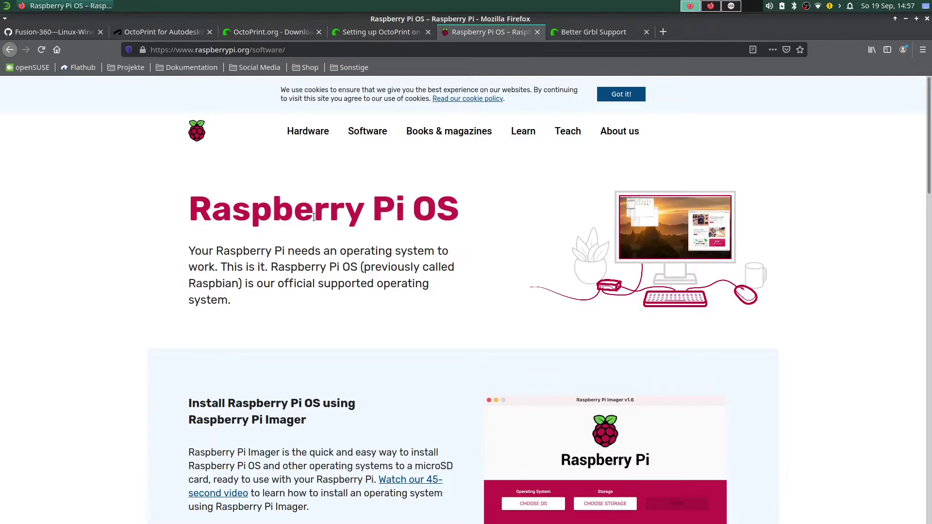
pyautogui.click(54, 31)
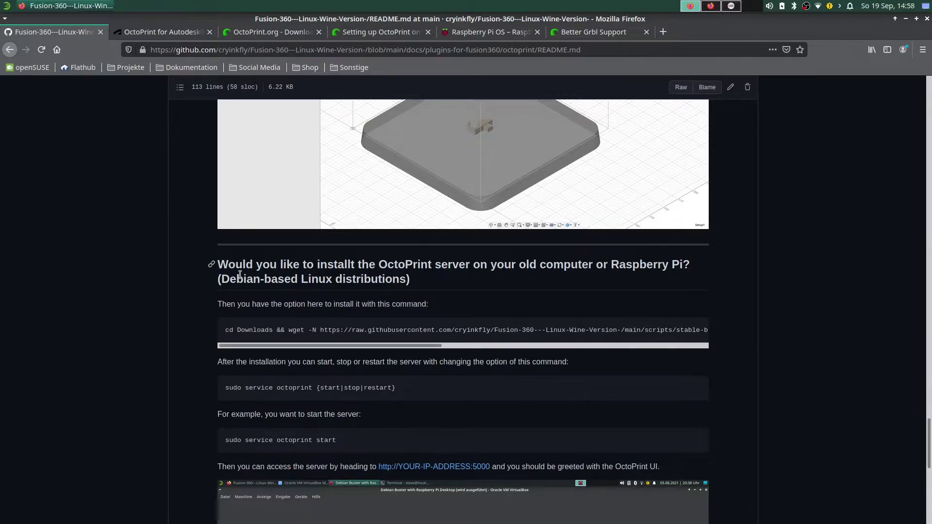
pyautogui.moveTo(221, 279); pyautogui.dragTo(406, 279)
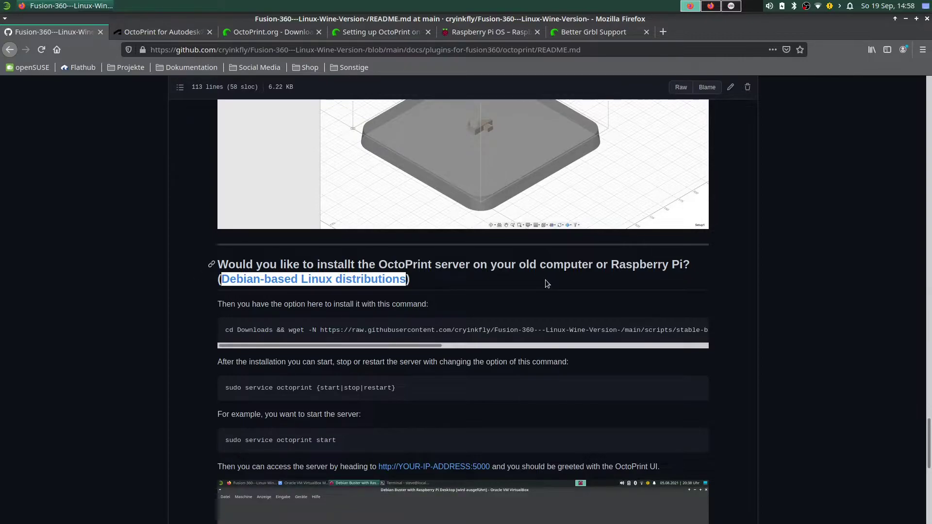
# Scroll up to Getting Started and highlight step 1's apps.autodesk.com login sentence.
pyautogui.scroll(-3, 525, 285)
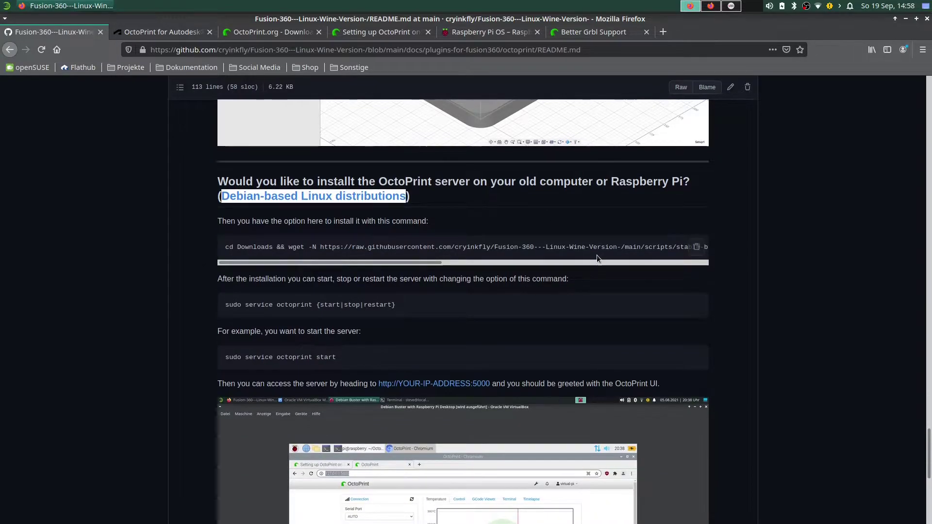
pyautogui.scroll(-10, 554, 228)
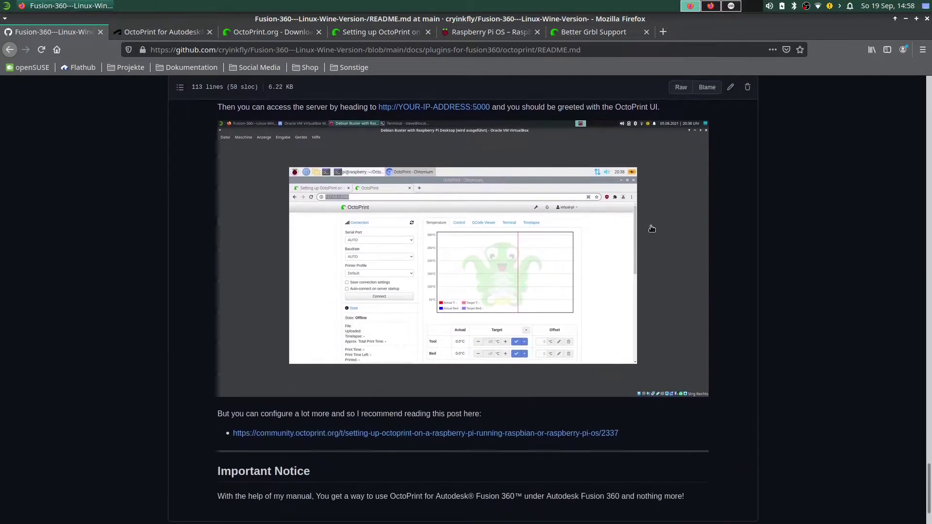
pyautogui.scroll(20, 643, 319)
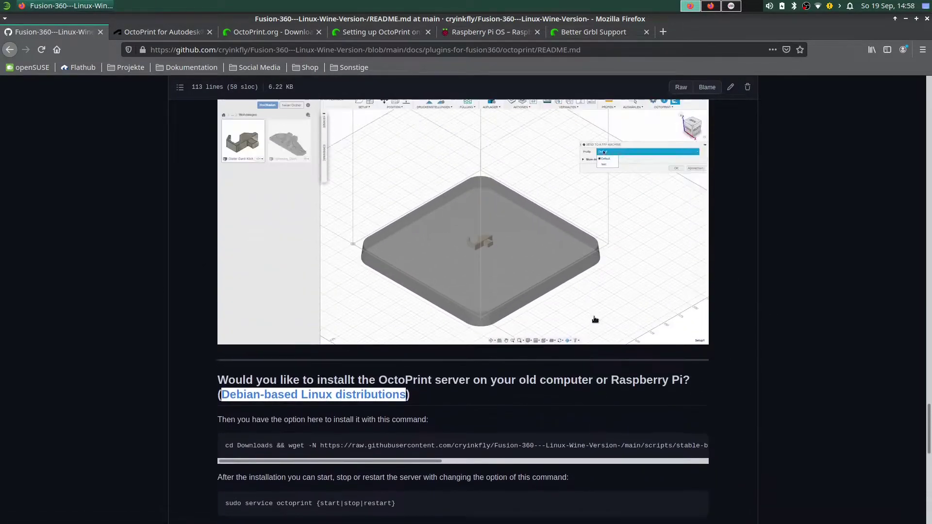
pyautogui.moveTo(928, 416); pyautogui.dragTo(917, 290)
pyautogui.scroll(12, 484, 362)
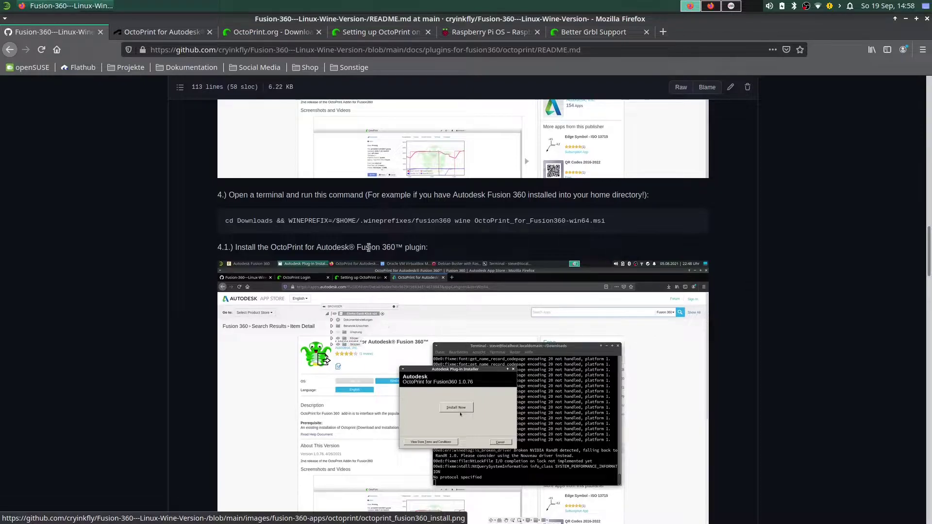
pyautogui.scroll(-1, 490, 419)
pyautogui.scroll(20, 489, 418)
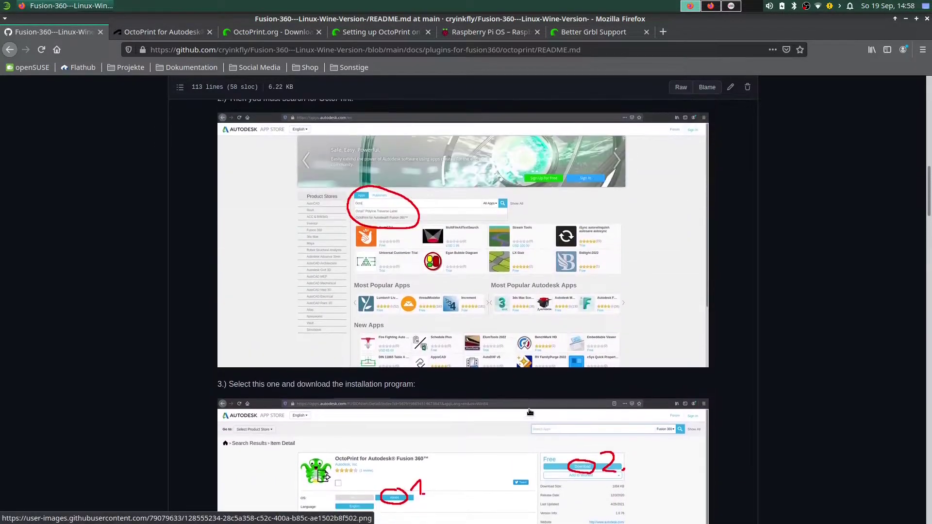
pyautogui.scroll(4, 490, 418)
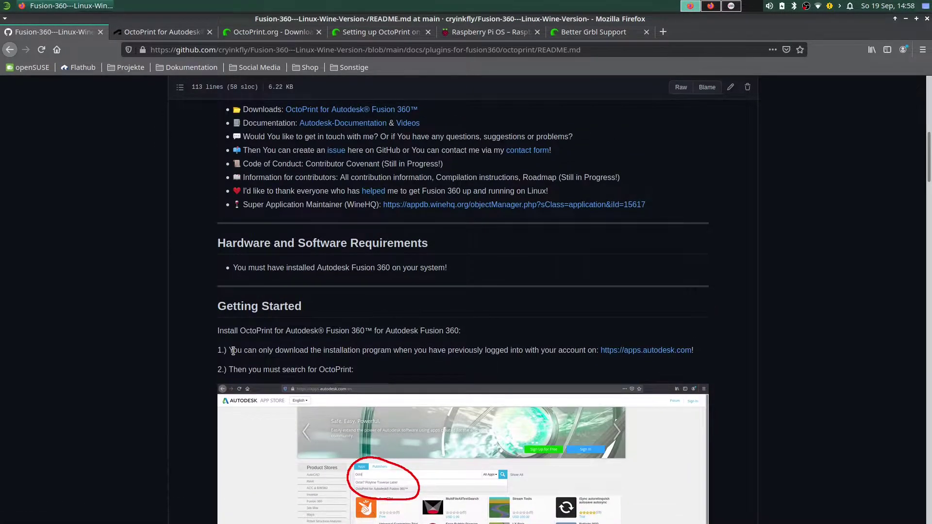
pyautogui.moveTo(231, 349); pyautogui.dragTo(592, 346)
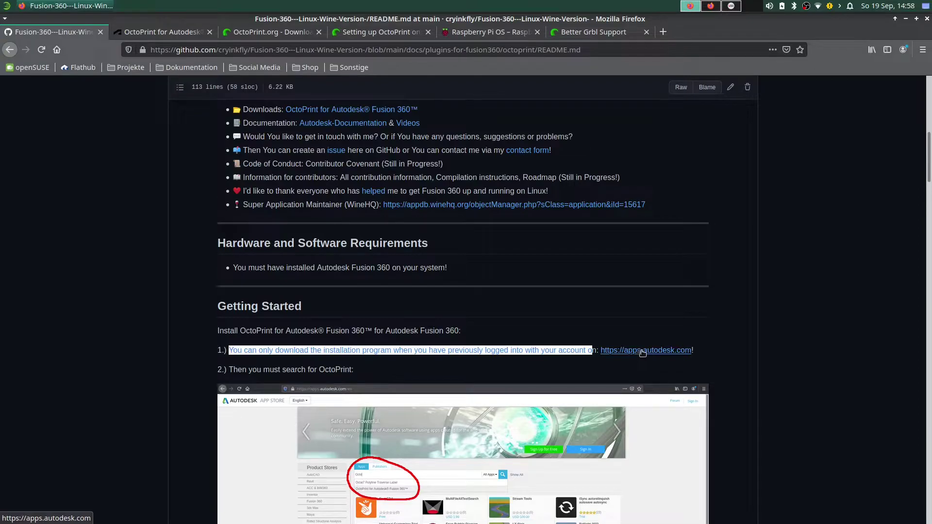
# Open the step 1 apps.autodesk.com link in a new tab.
pyautogui.rightClick(675, 352)
pyautogui.click(707, 176)
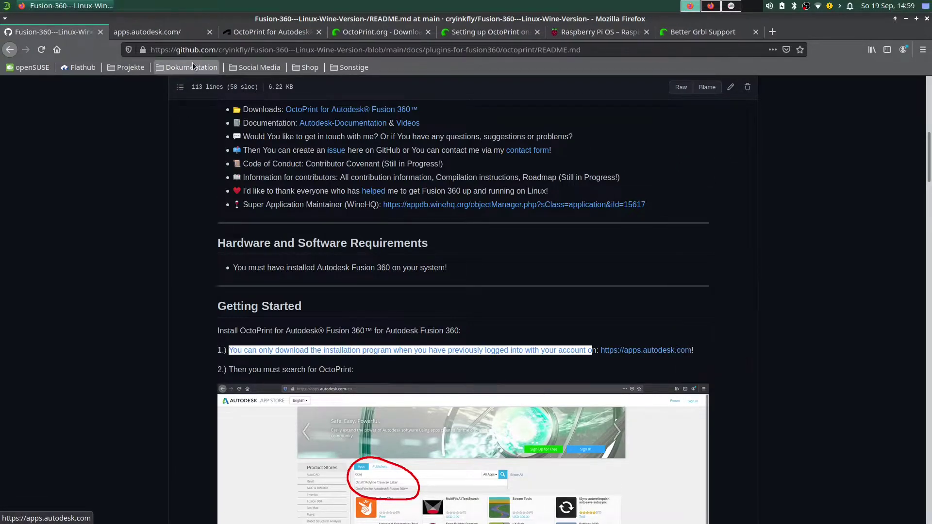
pyautogui.click(159, 32)
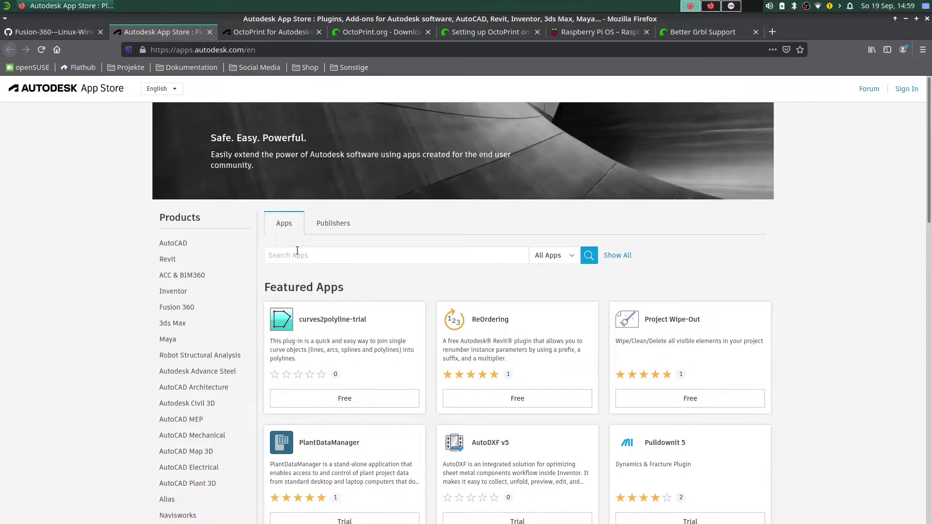
# Search 'octoprint' and open the OctoPrint for Autodesk Fusion 360 detail page.
pyautogui.write('octoprint')
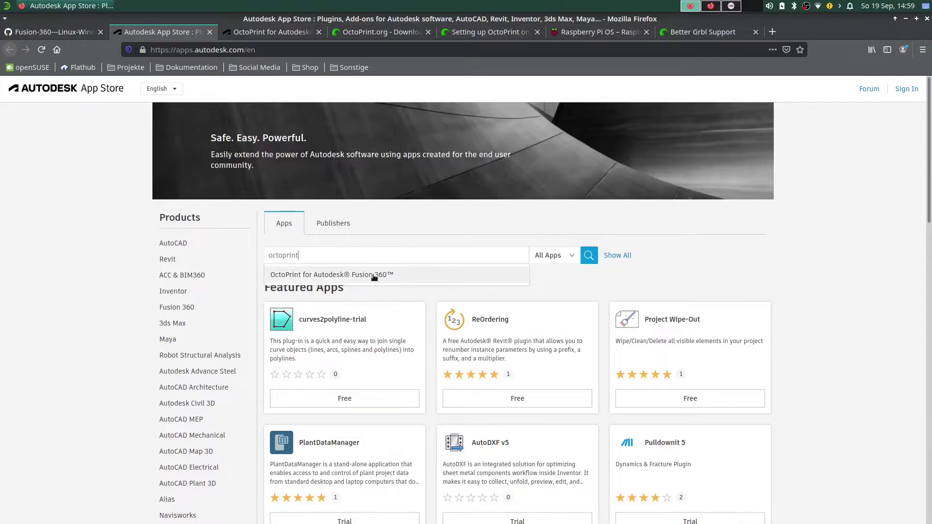
pyautogui.click(373, 275)
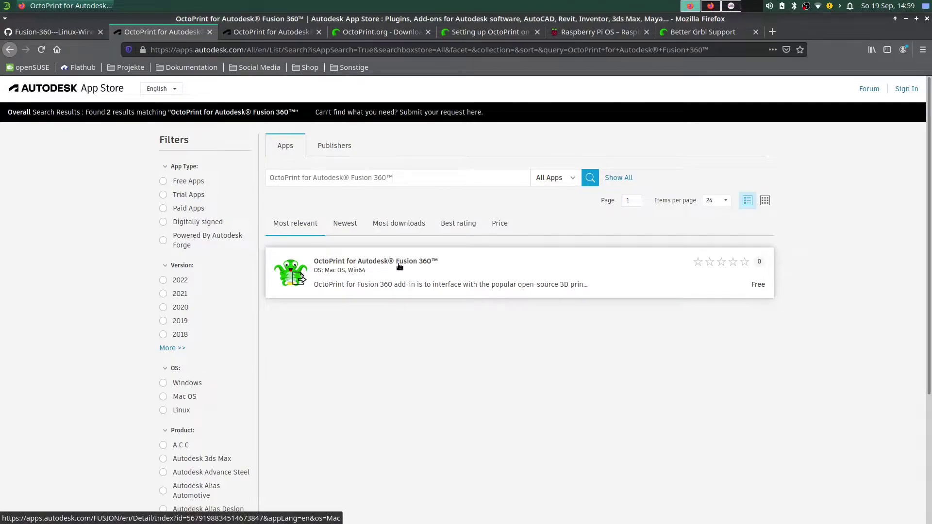
pyautogui.click(641, 265)
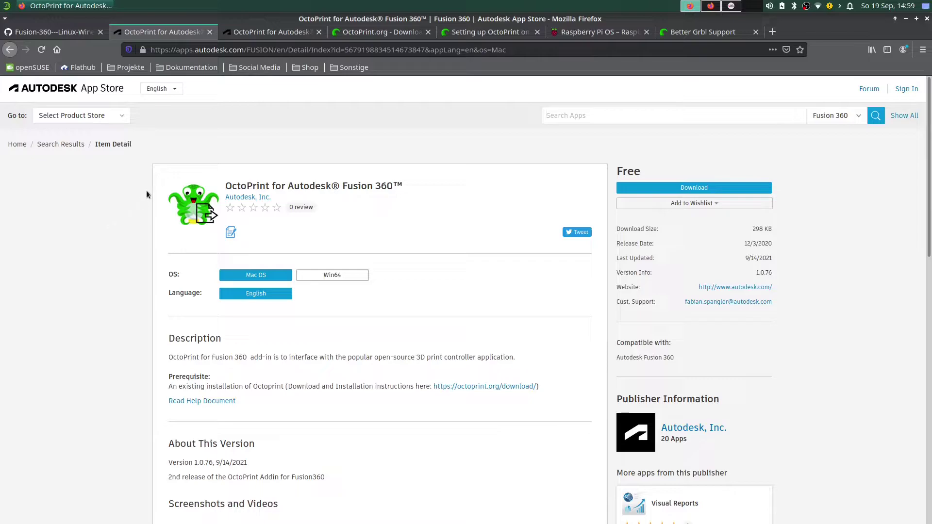
pyautogui.click(93, 31)
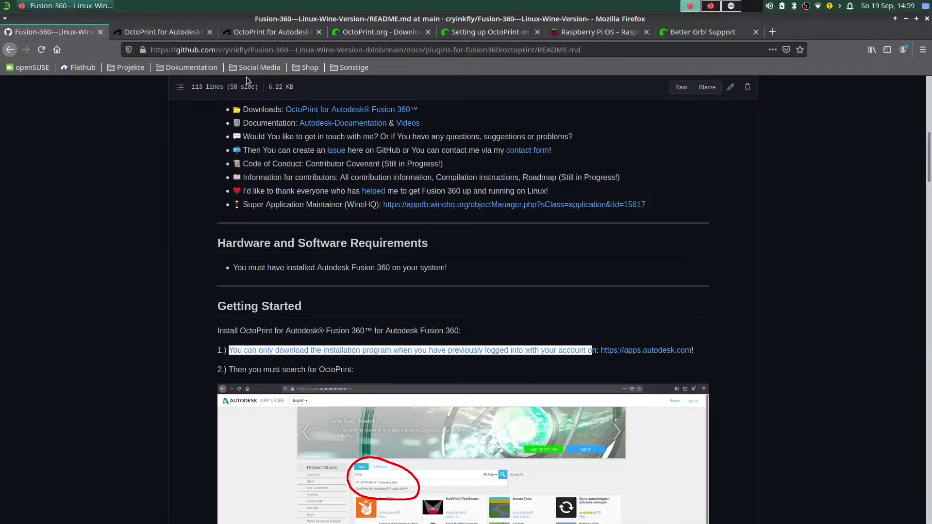
pyautogui.scroll(10, 195, 323)
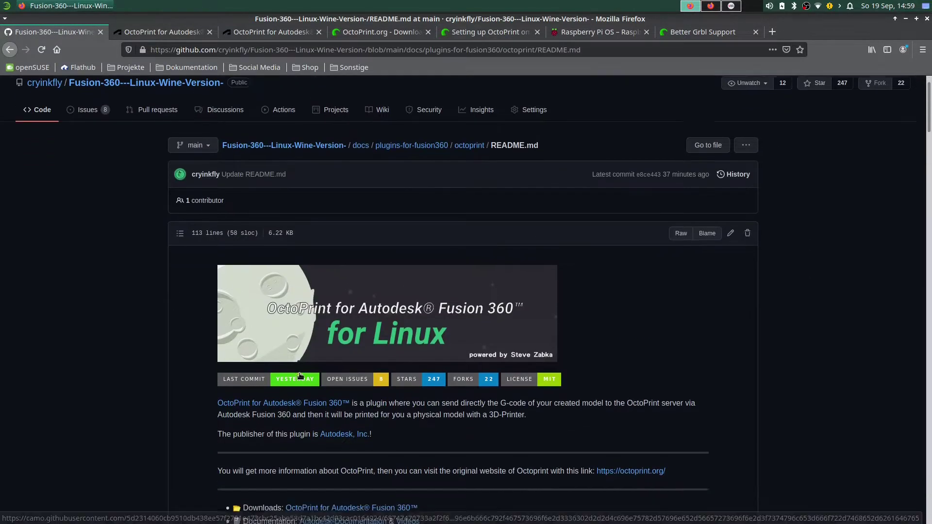
pyautogui.scroll(-3, 299, 376)
pyautogui.rightClick(256, 304)
pyautogui.click(289, 312)
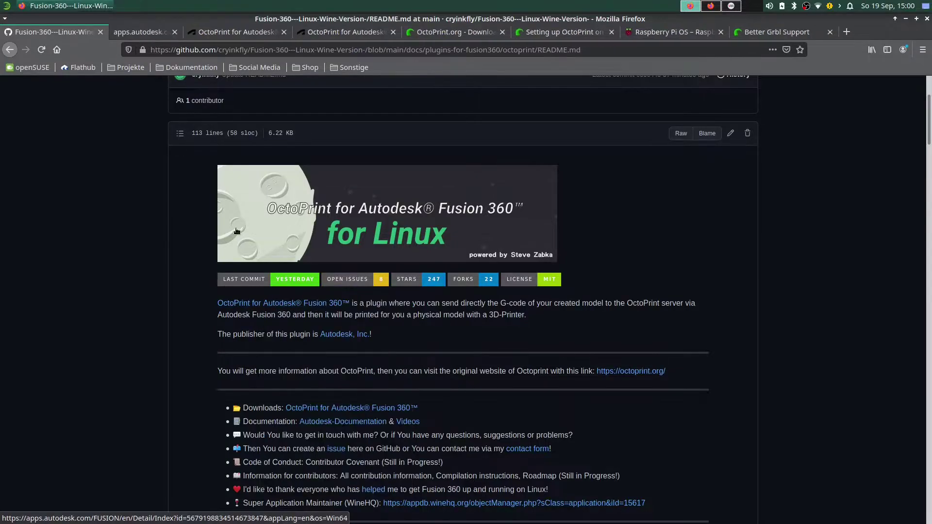
pyautogui.hotkey('ctrl', 'Tab')
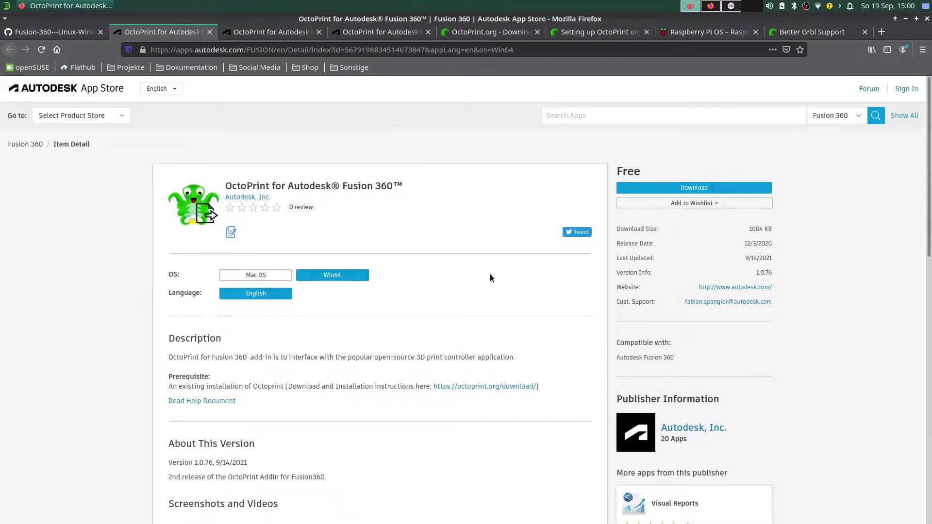
pyautogui.click(210, 32)
pyautogui.click(188, 32)
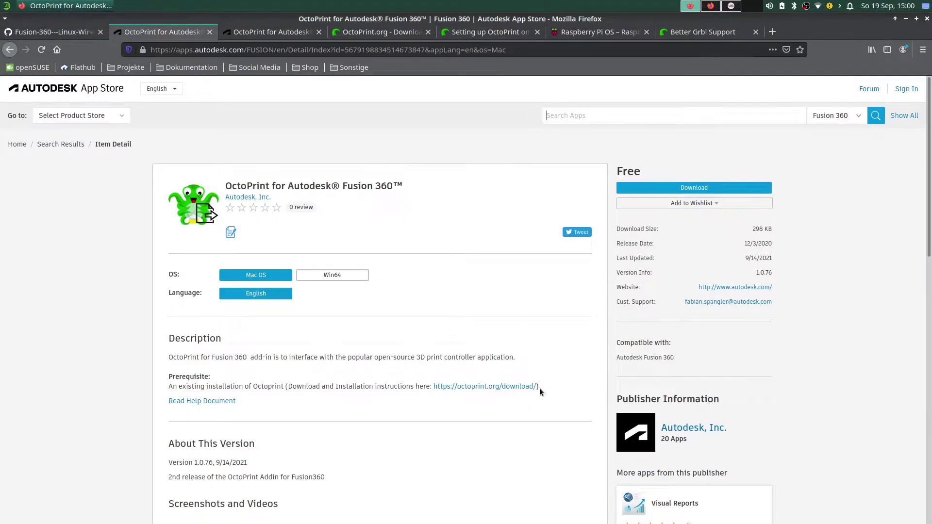
pyautogui.scroll(-3, 540, 389)
pyautogui.scroll(3, 198, 206)
pyautogui.click(80, 32)
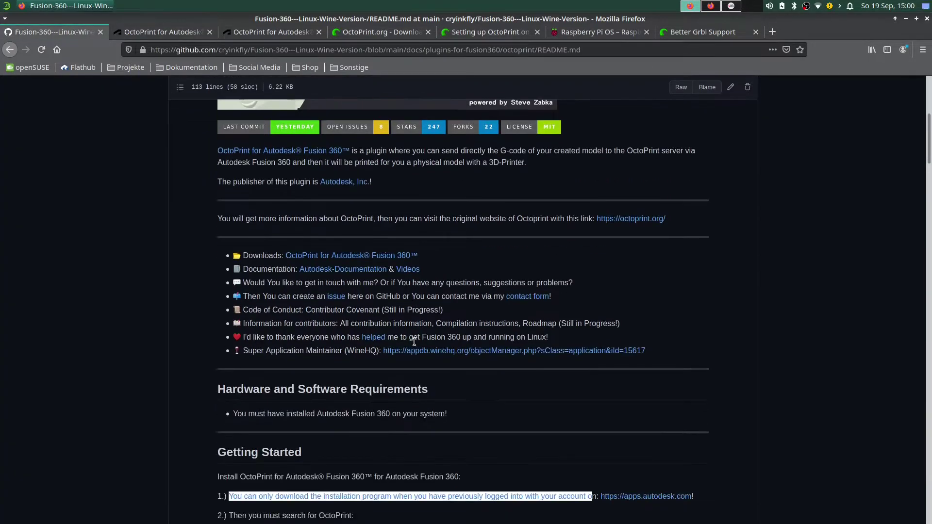
pyautogui.scroll(-10, 414, 342)
# Scroll to step 4 and select the whole Wine install command.
pyautogui.scroll(-7, 381, 287)
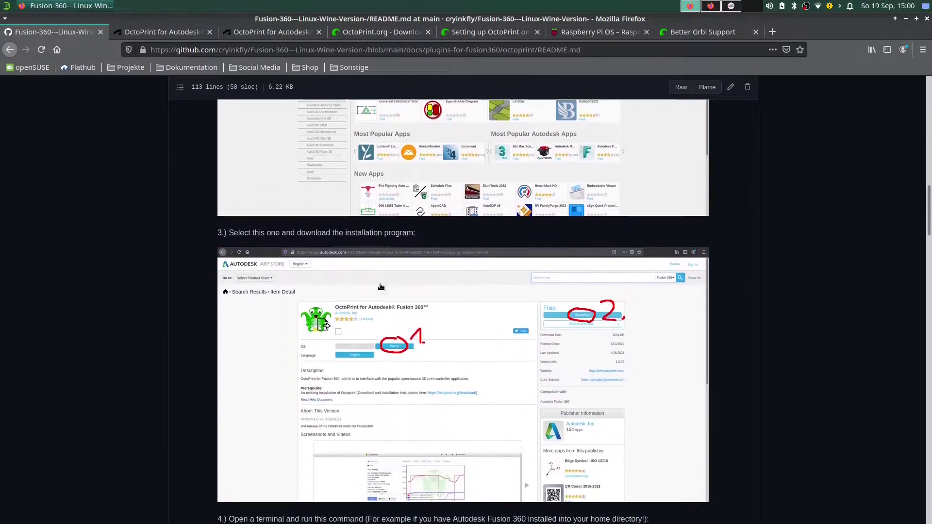
pyautogui.scroll(-8, 381, 287)
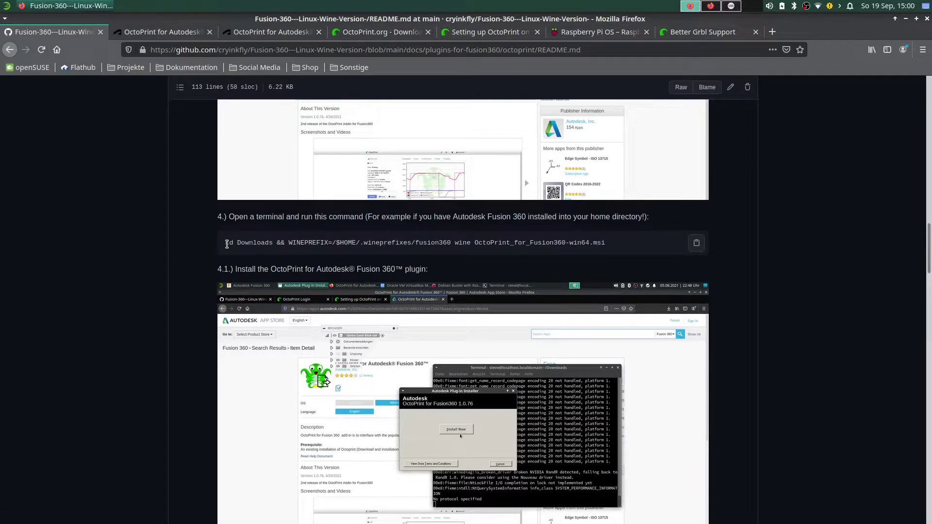
pyautogui.moveTo(227, 244); pyautogui.dragTo(347, 243)
pyautogui.tripleClick(607, 243)
pyautogui.hotkey('ctrl', 'c')
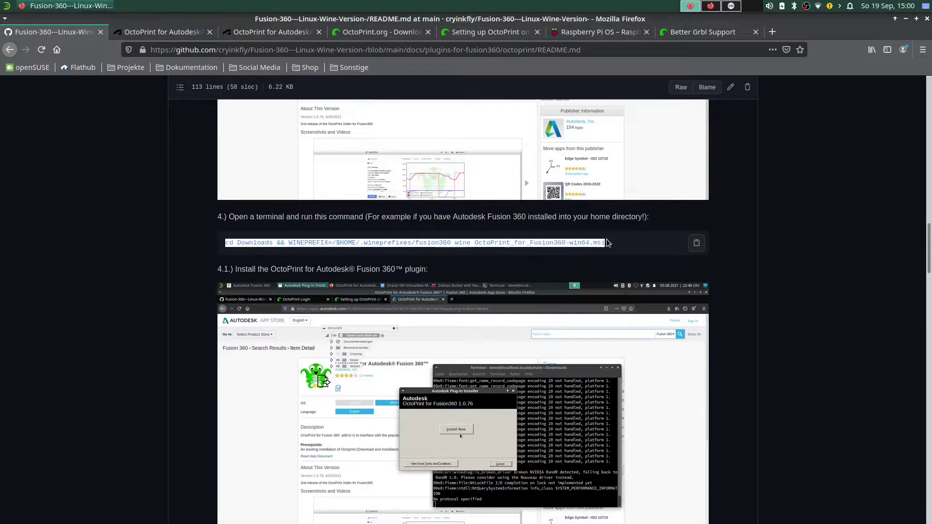
pyautogui.click(613, 243)
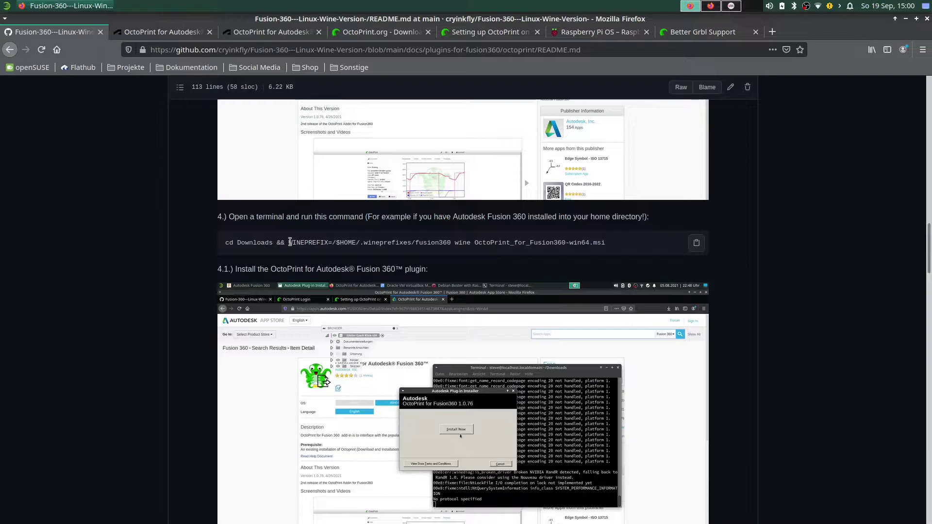
# Highlight the WINEPREFIX path, wineprefixes folder and OctoPrint_for_Fusion360-win64.msi file name in the command.
pyautogui.moveTo(289, 243); pyautogui.dragTo(450, 241)
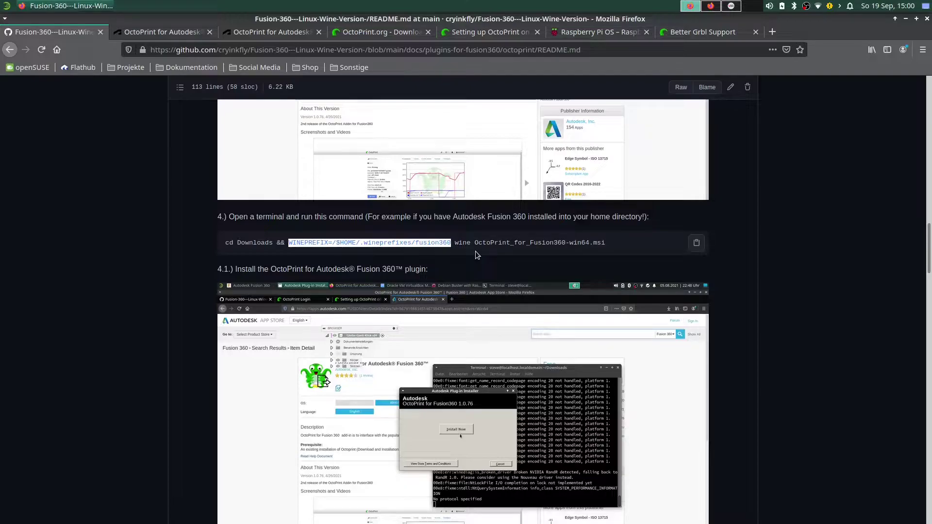
pyautogui.click(476, 251)
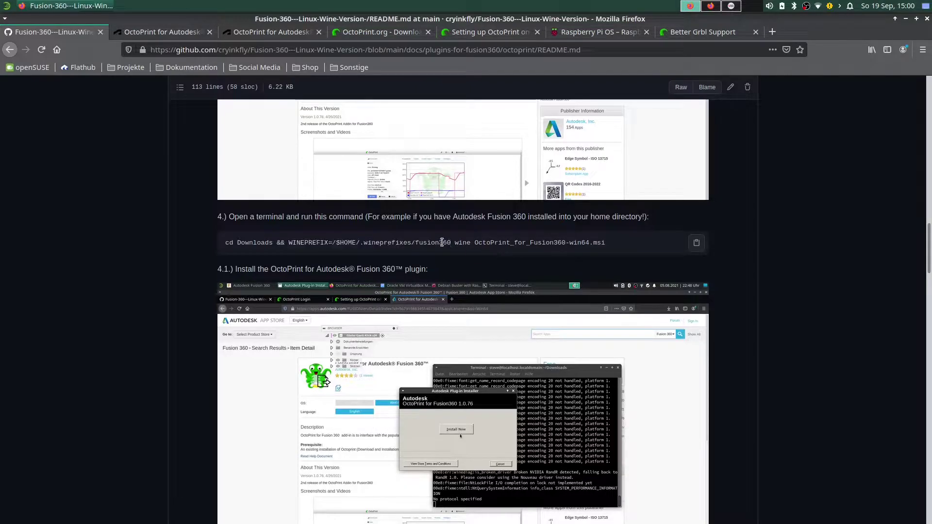
pyautogui.moveTo(368, 243); pyautogui.dragTo(419, 243)
pyautogui.click(419, 244)
pyautogui.moveTo(475, 243); pyautogui.dragTo(544, 243)
pyautogui.click(544, 243)
pyautogui.moveTo(476, 245); pyautogui.dragTo(609, 247)
pyautogui.click(610, 246)
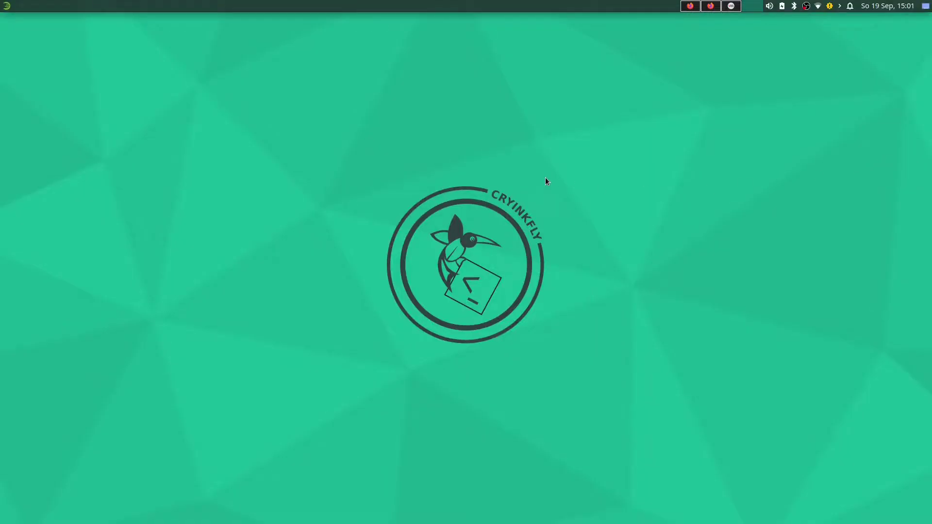
# In a new terminal, paste the step 4 Wine command and confirm the unsafe-paste warning.
pyautogui.hotkey('ctrl', 'alt', 't')
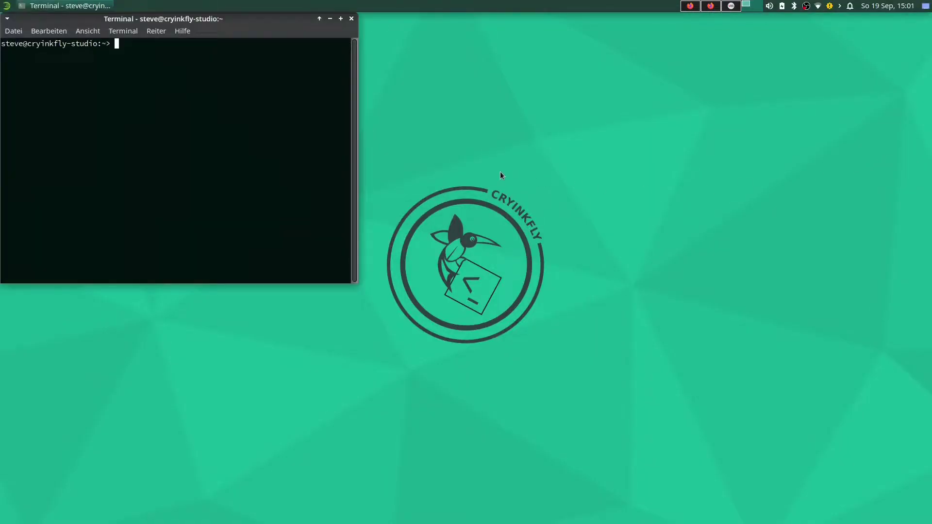
pyautogui.rightClick(284, 117)
pyautogui.click(322, 182)
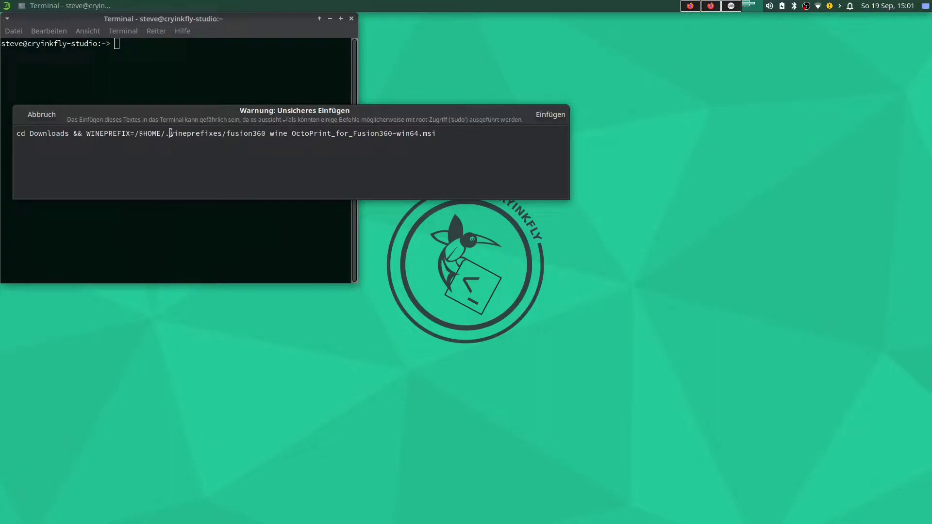
pyautogui.moveTo(170, 134); pyautogui.dragTo(267, 134)
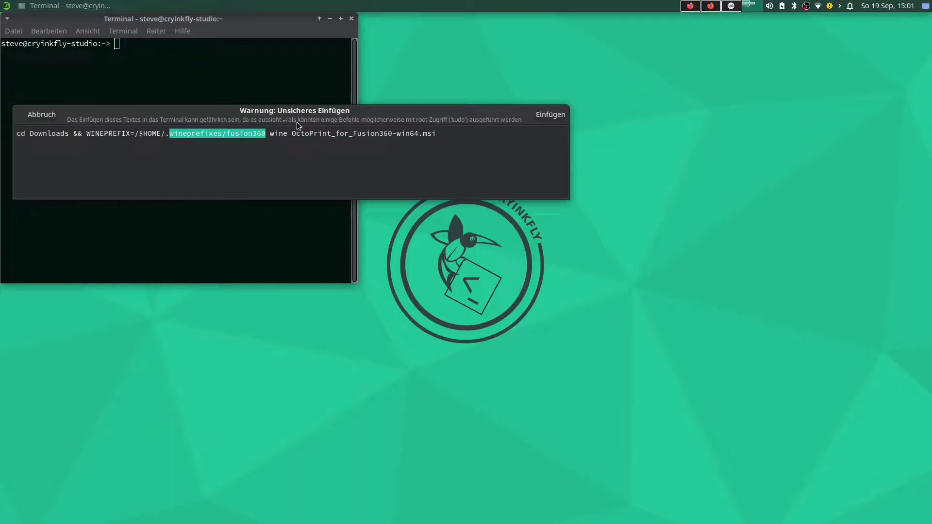
pyautogui.click(324, 133)
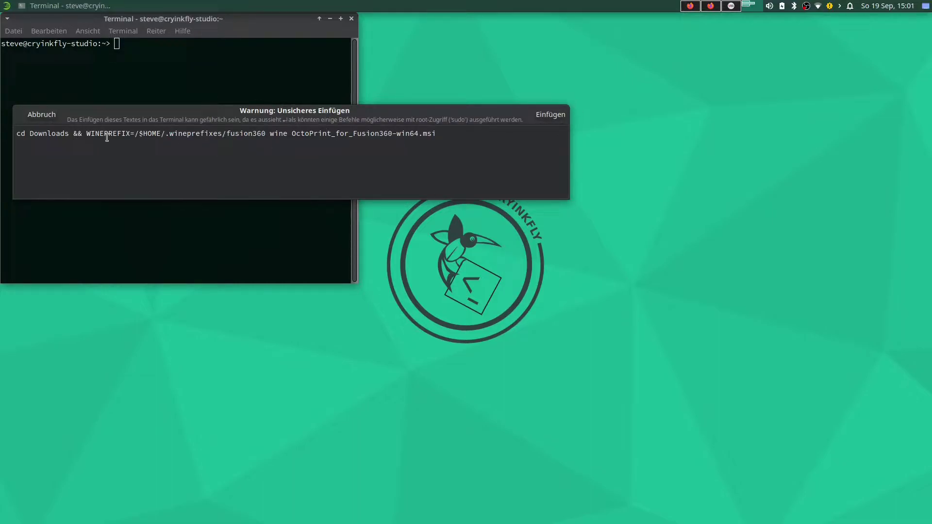
pyautogui.click(551, 116)
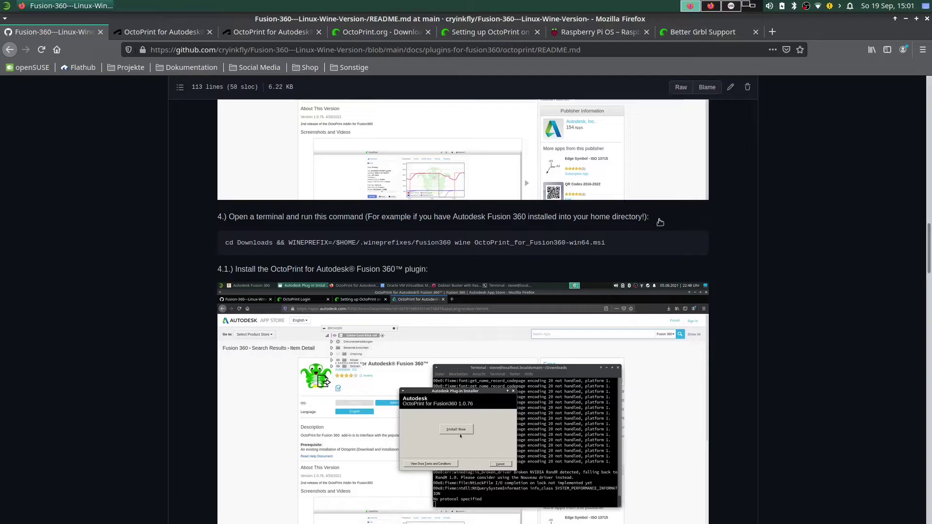
# Open the step 4.1 installer screenshot in a new tab and scroll to the image.
pyautogui.scroll(-5, 451, 291)
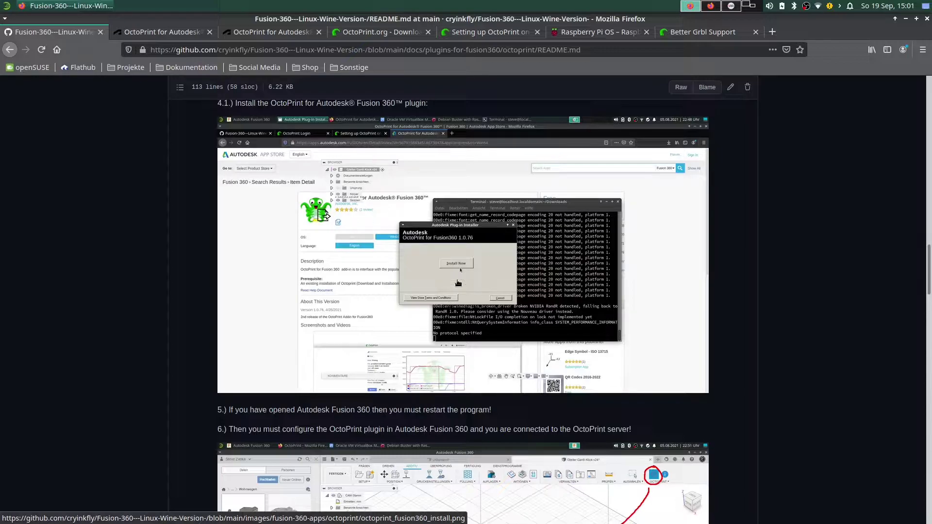
pyautogui.rightClick(478, 243)
pyautogui.click(505, 251)
pyautogui.click(180, 32)
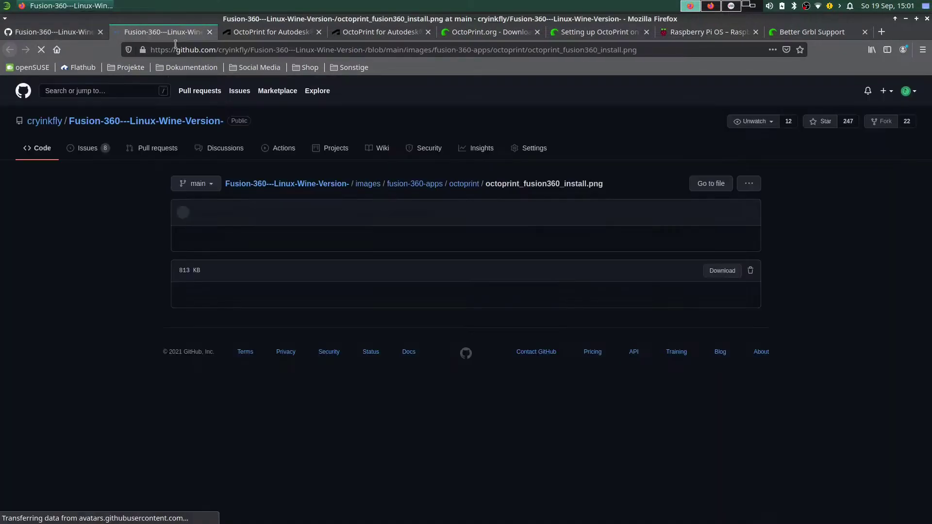
pyautogui.scroll(-5, 471, 332)
pyautogui.scroll(-3, 500, 326)
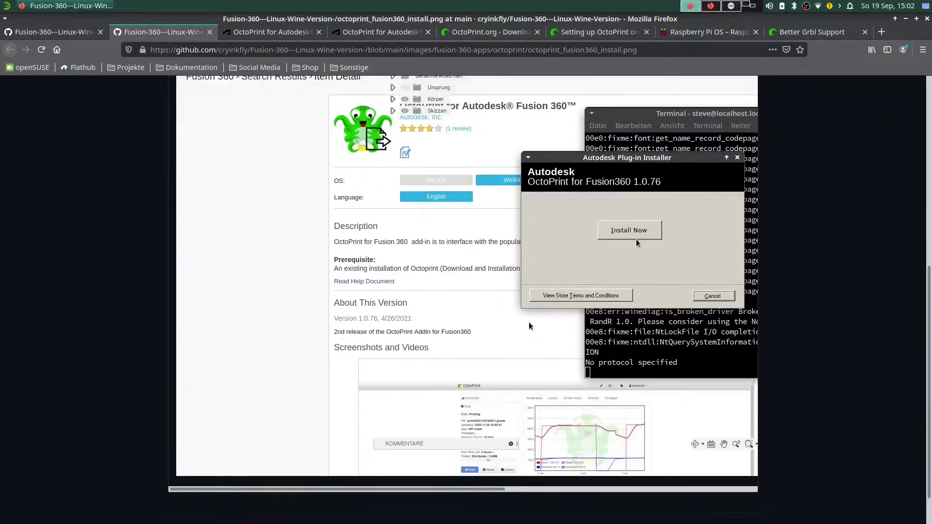
pyautogui.moveTo(381, 464); pyautogui.dragTo(584, 461)
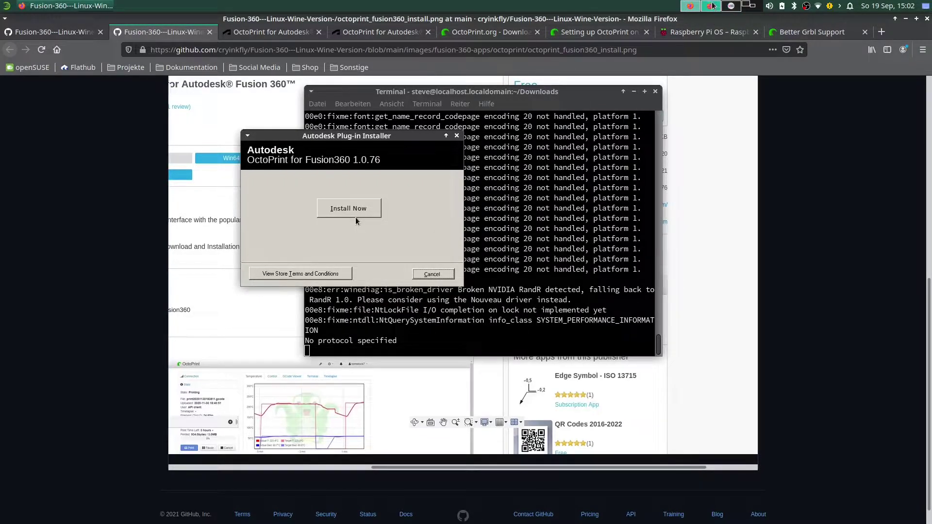
# Repair/reinstall the OctoPrint for Fusion360 1.0.76 plug-in and close the installer after Success.
pyautogui.click(732, 8)
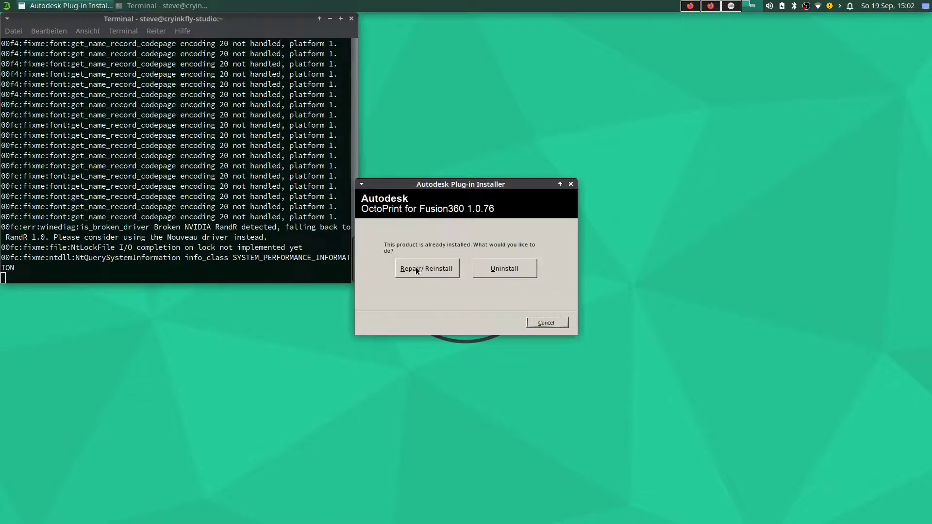
pyautogui.click(432, 270)
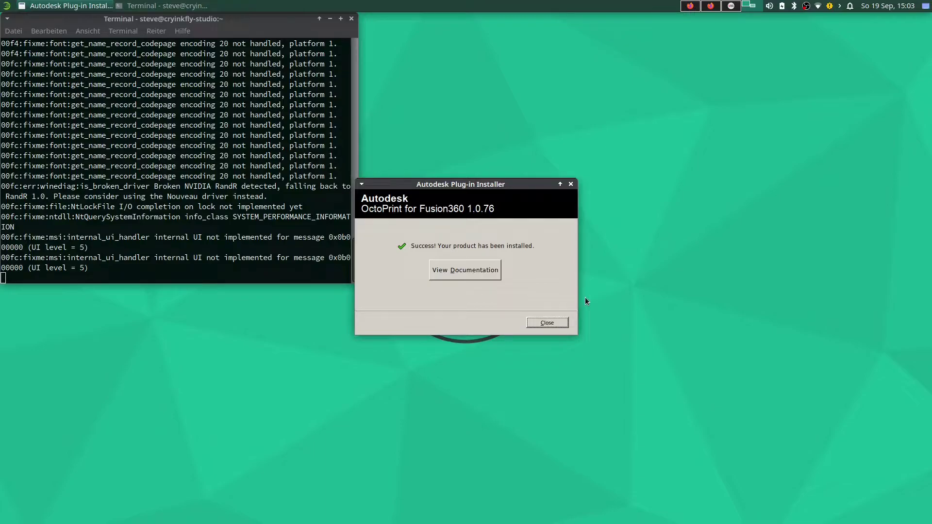
pyautogui.click(546, 324)
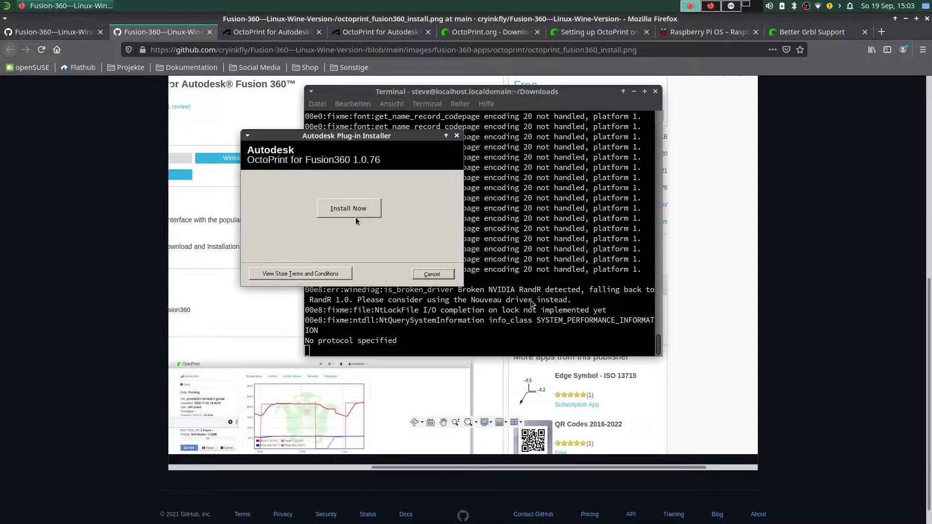
# Bring the virt-manager window with the Raspberry Pi OS VM desktop to the front.
pyautogui.scroll(-1, 534, 305)
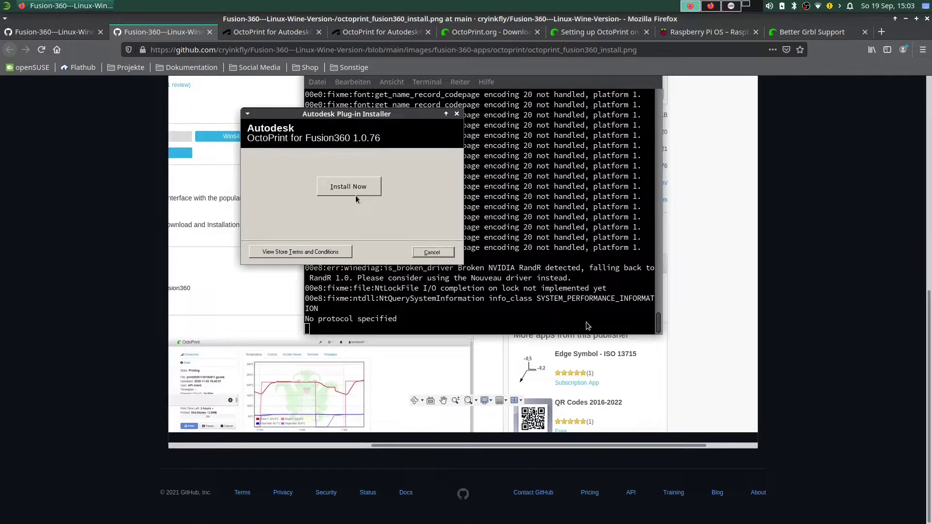
pyautogui.scroll(5, 634, 313)
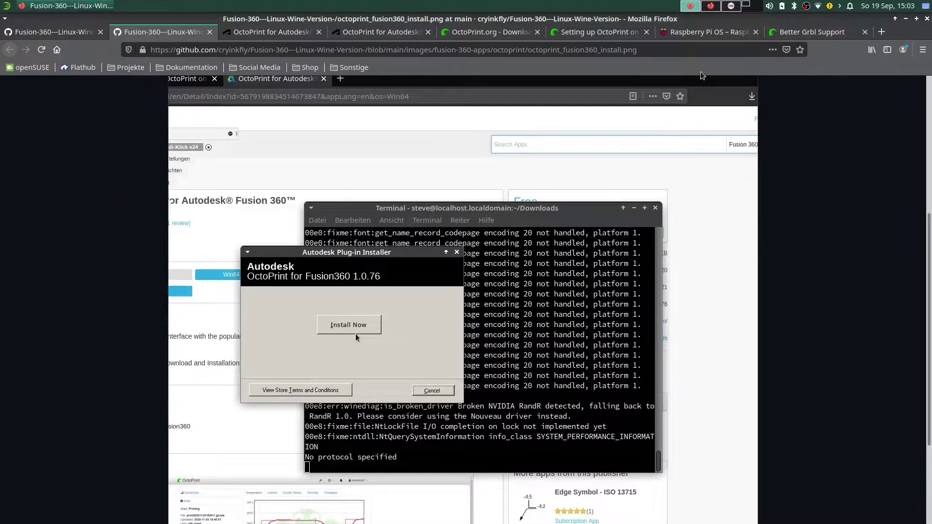
pyautogui.click(730, 6)
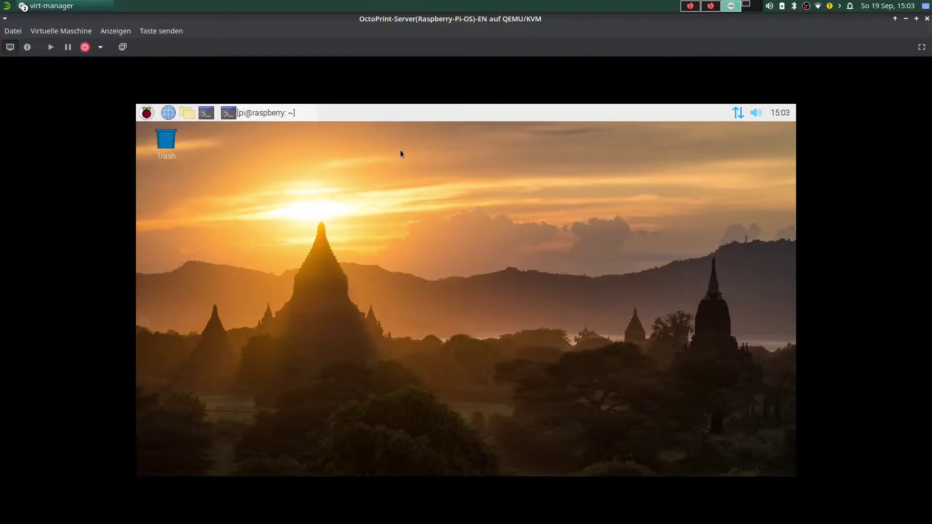
# Restore the minimized guest terminal in the Raspberry Pi VM and maximize it.
pyautogui.click(149, 113)
pyautogui.click(148, 113)
pyautogui.click(249, 114)
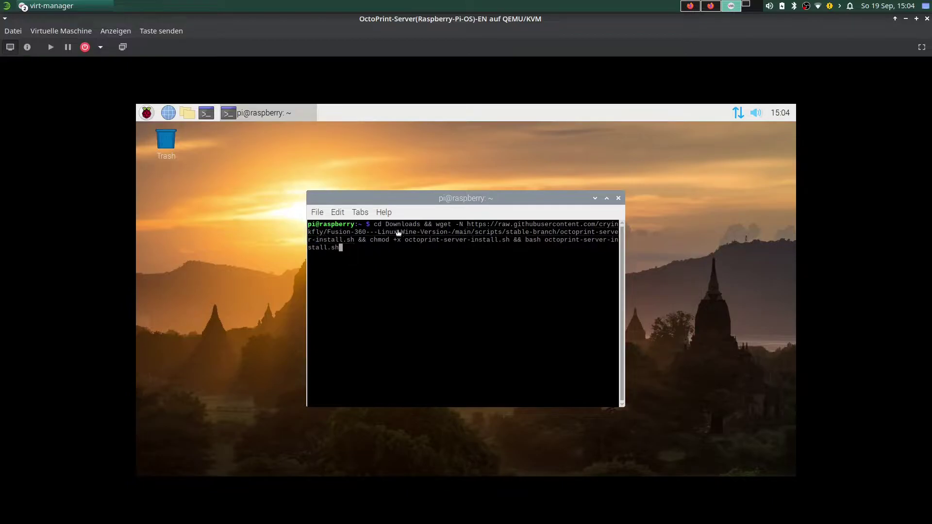
pyautogui.click(607, 195)
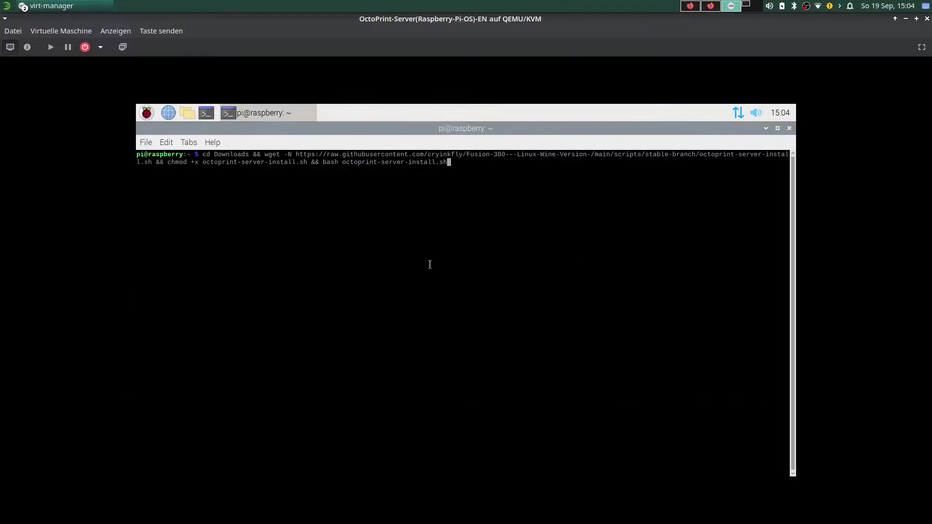
# Run the wget OctoPrint install command, answering y to both the OctoPrint and libyaml-dev prompts.
pyautogui.press('Return')
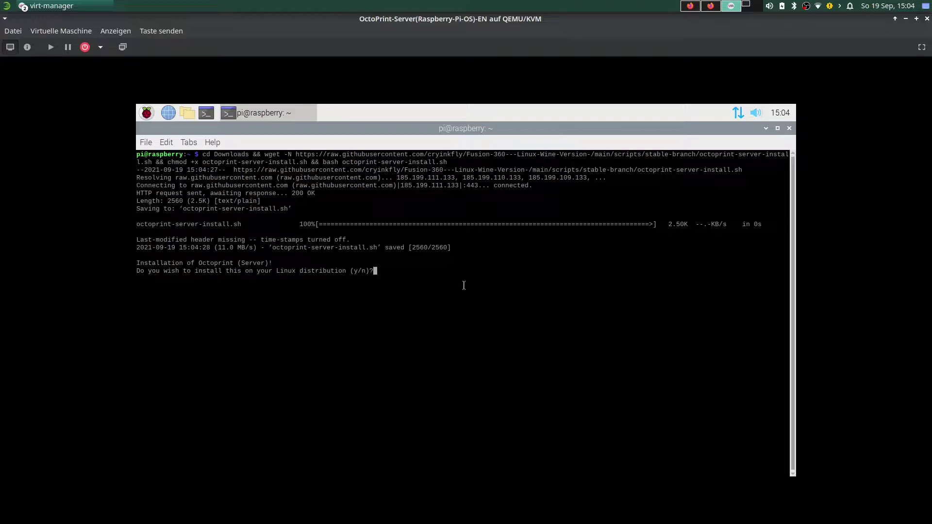
pyautogui.write('y')
pyautogui.press('Return')
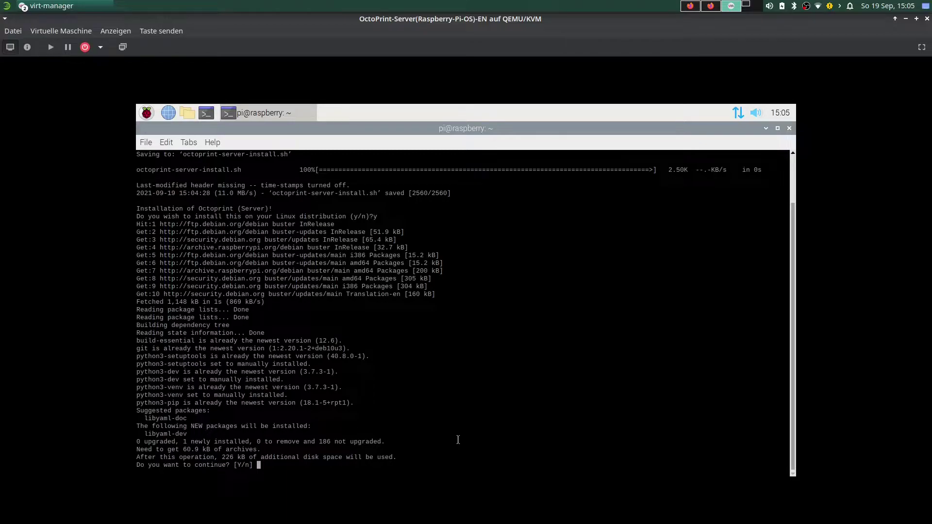
pyautogui.write('y')
pyautogui.press('Return')
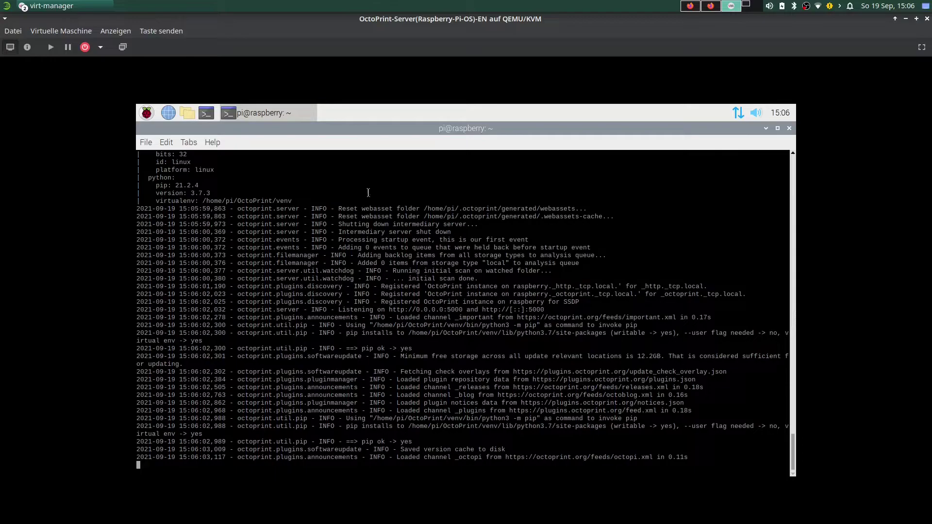
# Run ifconfig in a new VM terminal and select the eth0 address 192.168.122.10.
pyautogui.click(766, 128)
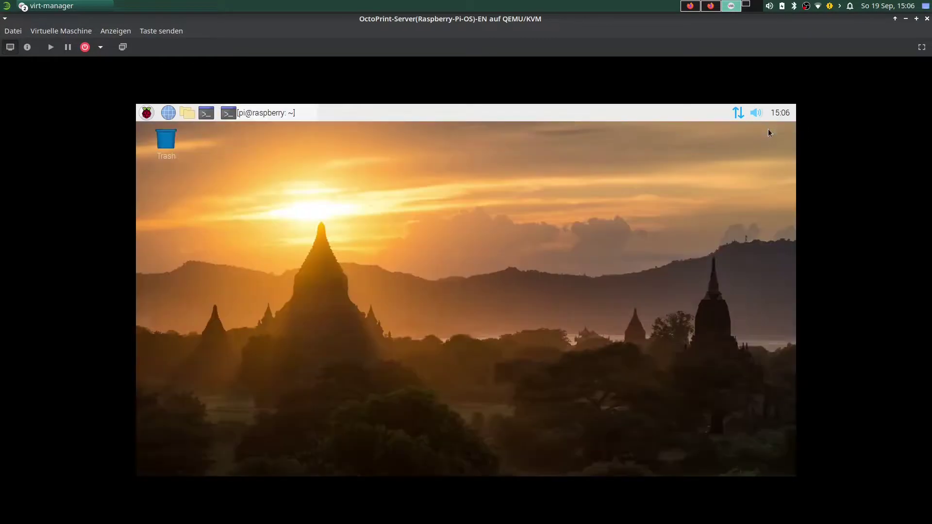
pyautogui.click(205, 114)
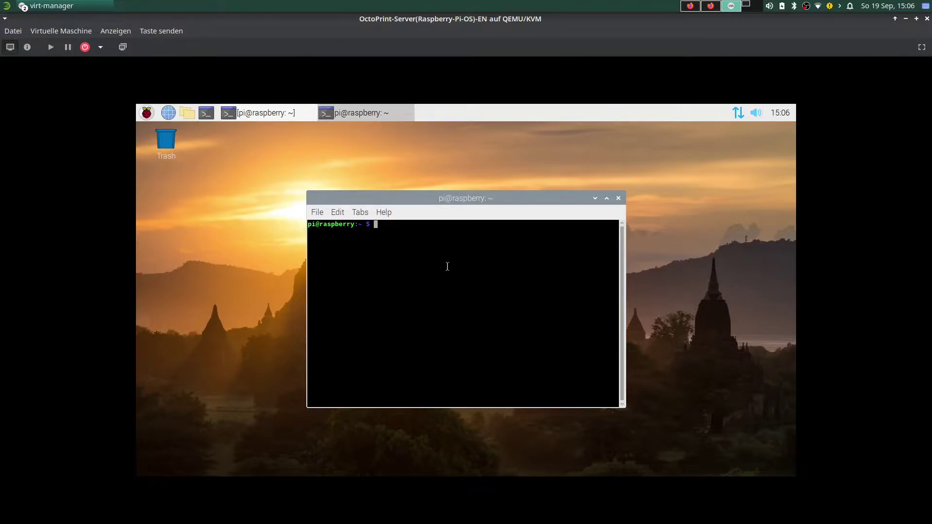
pyautogui.write('ifconfig')
pyautogui.press('Return')
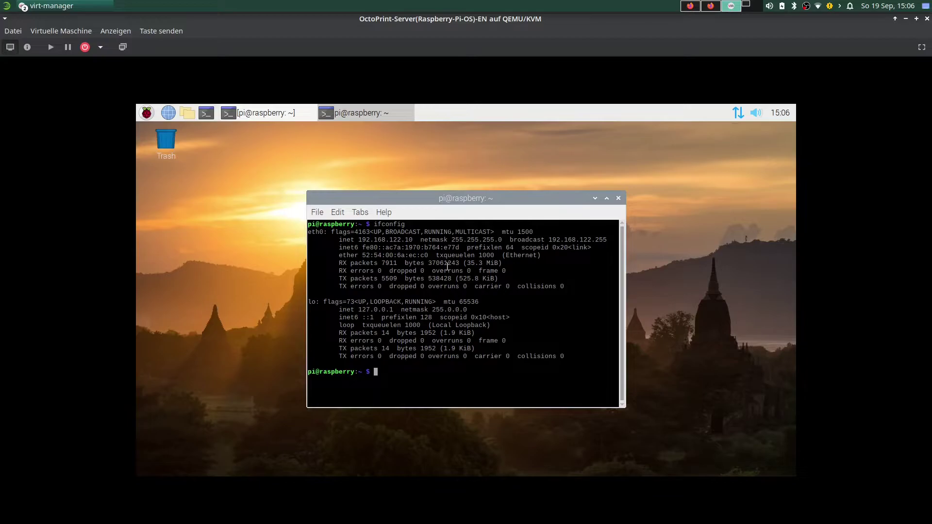
pyautogui.moveTo(359, 240); pyautogui.dragTo(412, 241)
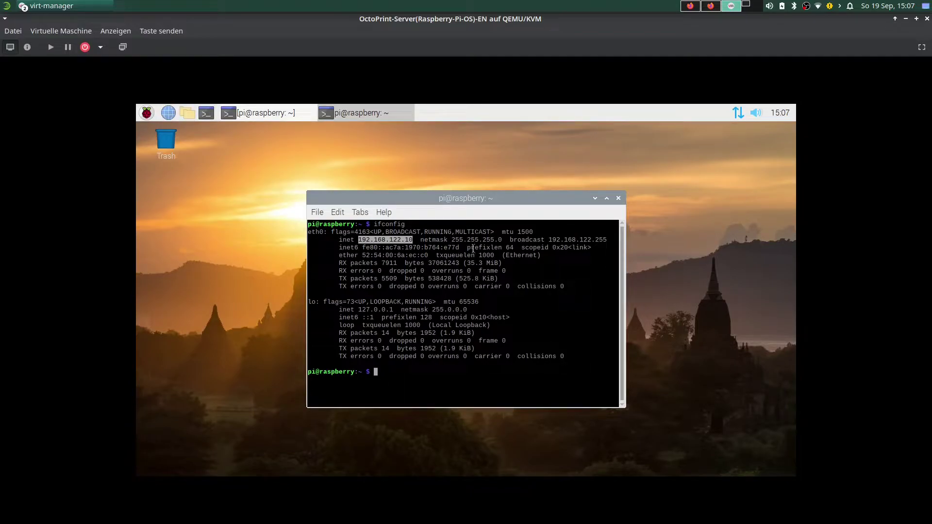
# Open and close Chromium in the VM, then bring the private Firefox window forward.
pyautogui.click(169, 113)
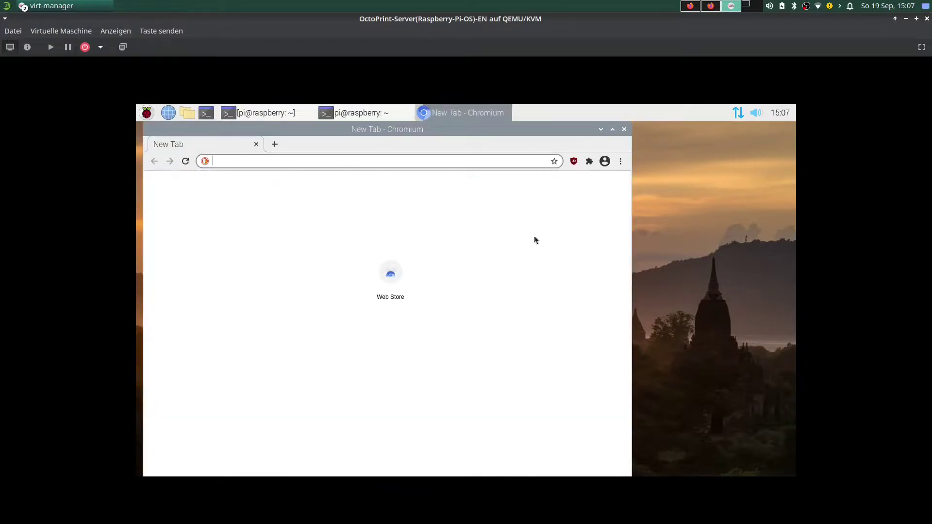
pyautogui.click(624, 129)
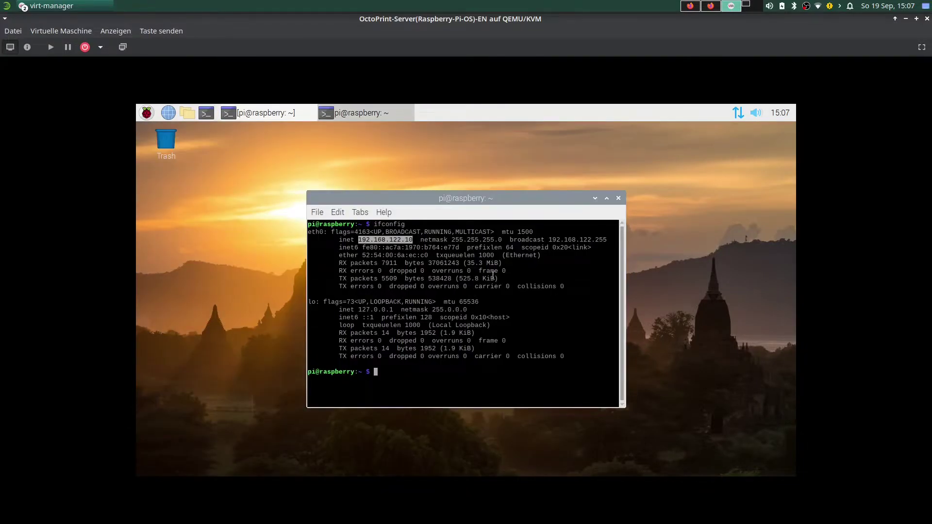
pyautogui.click(711, 6)
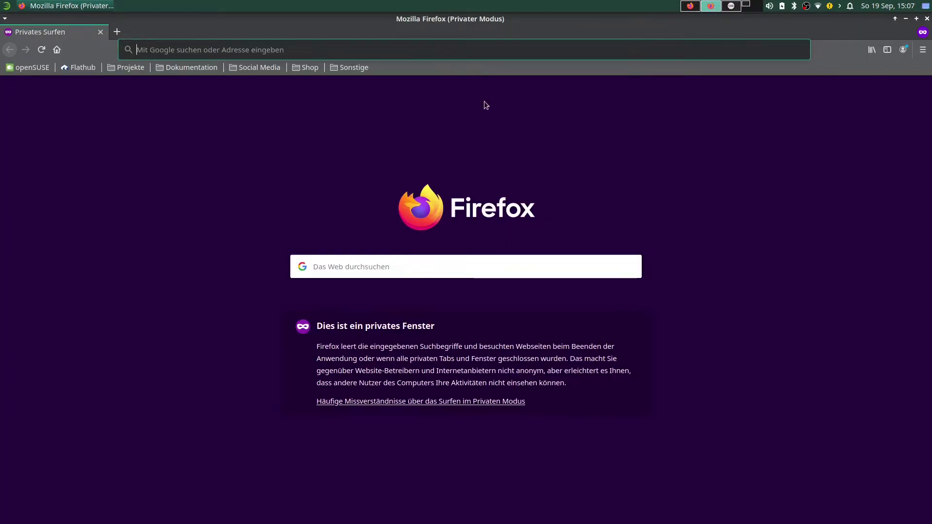
# Start entering the VM's IP address in private Firefox, cross-checking the ifconfig output.
pyautogui.click(711, 7)
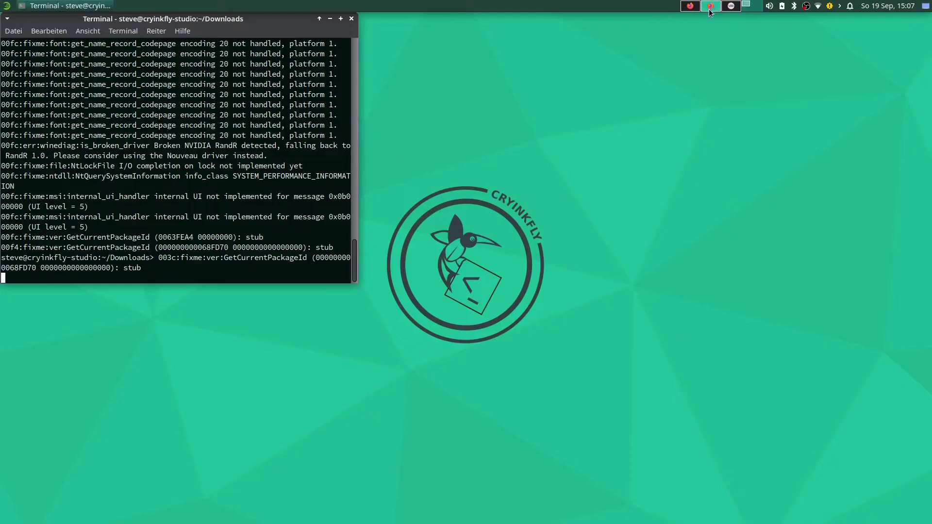
pyautogui.click(731, 6)
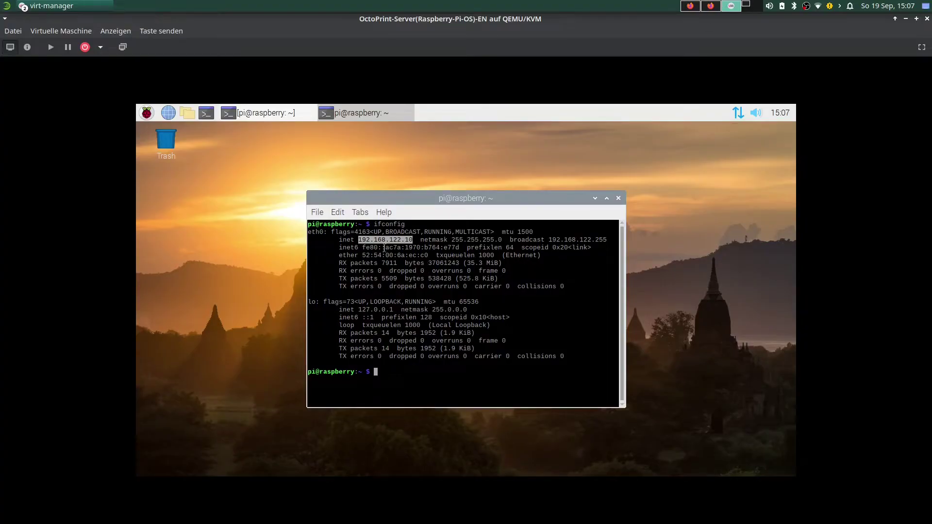
pyautogui.click(711, 7)
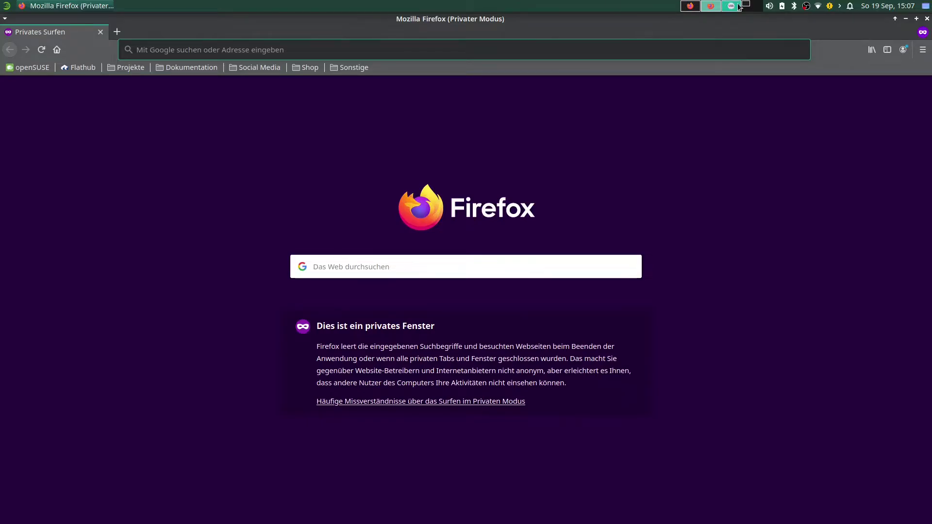
pyautogui.click(712, 7)
pyautogui.click(711, 6)
pyautogui.write('192')
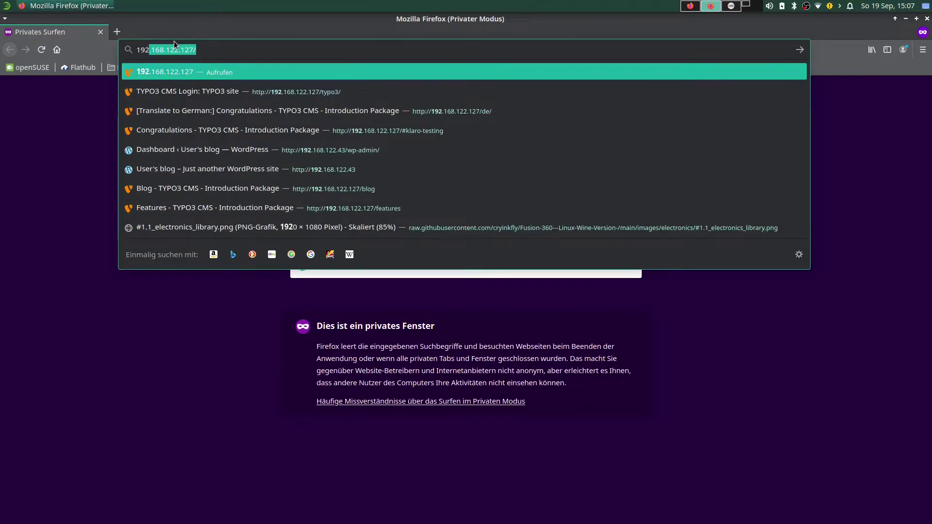
pyautogui.write('.')
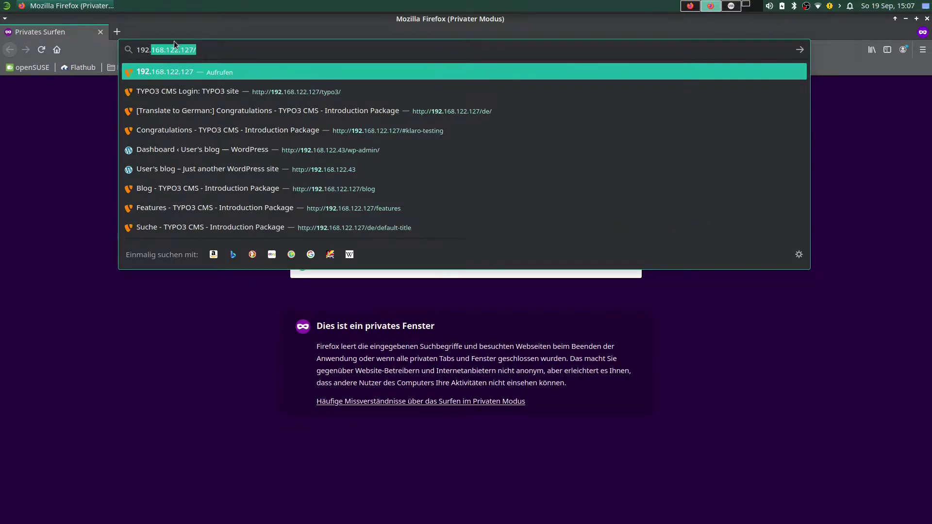
pyautogui.write('168')
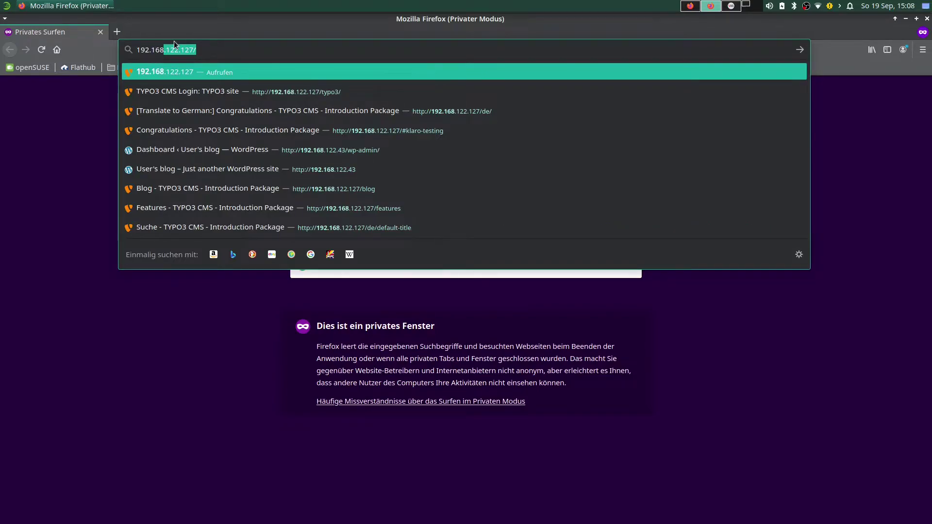
pyautogui.write('.')
pyautogui.click(731, 5)
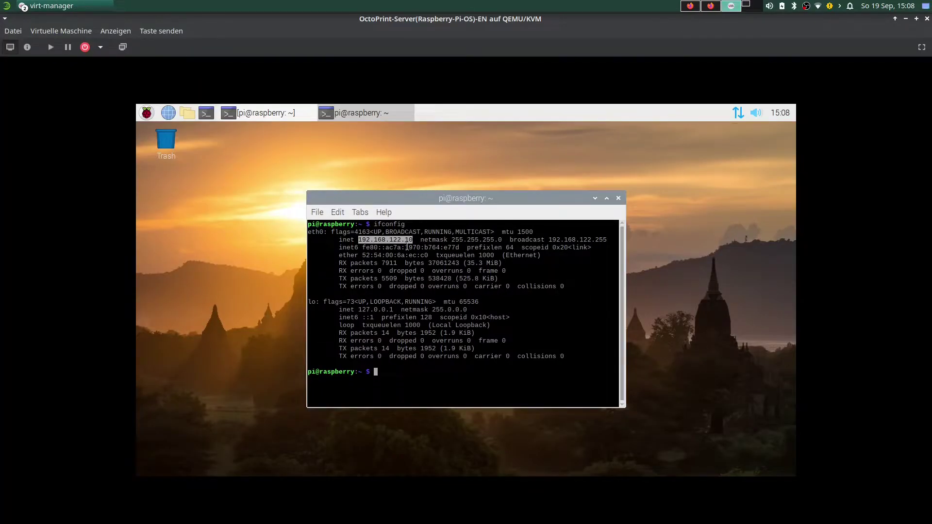
pyautogui.click(691, 6)
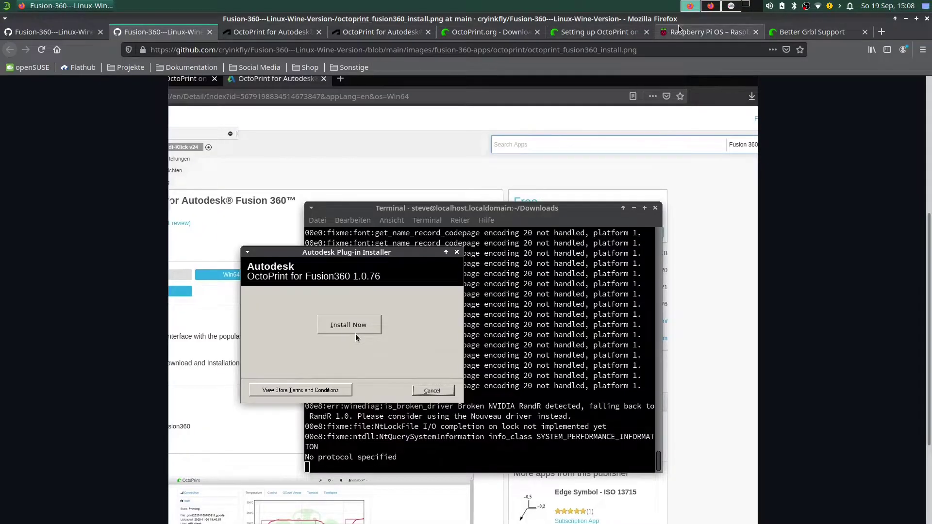
pyautogui.click(710, 5)
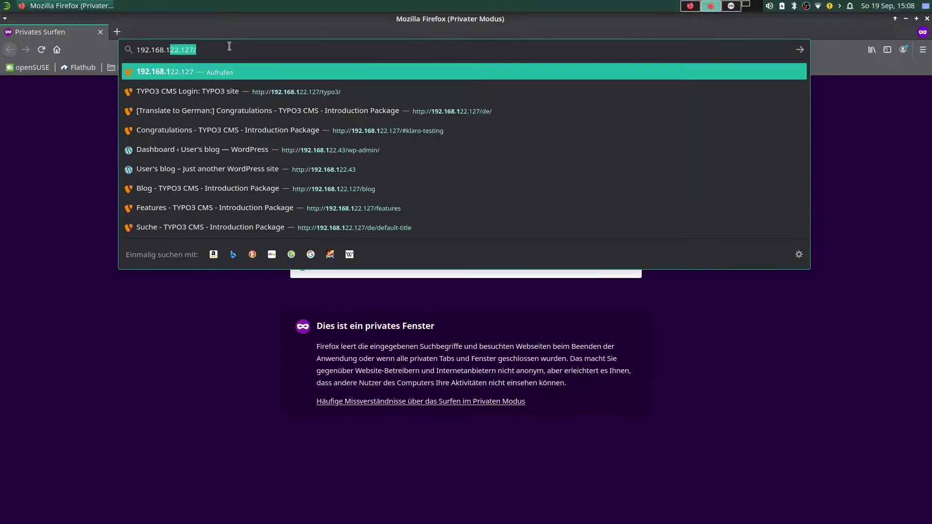
pyautogui.write('22.16')
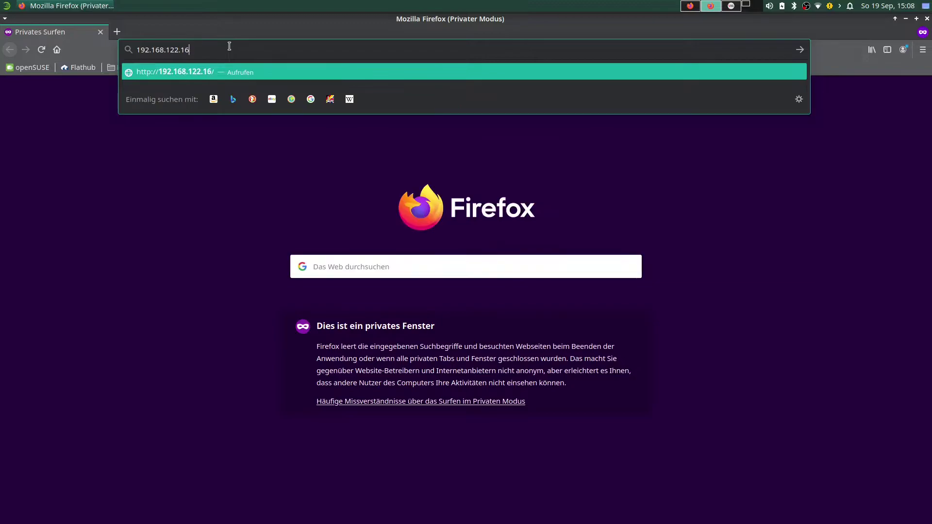
# Correct the last digit and load 192.168.122.10:5000 in the private Firefox window.
pyautogui.click(732, 5)
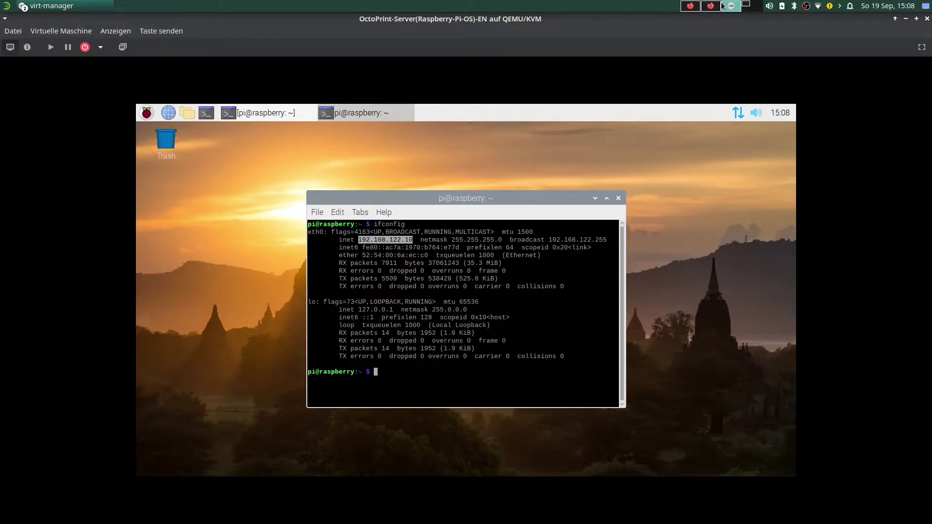
pyautogui.click(691, 6)
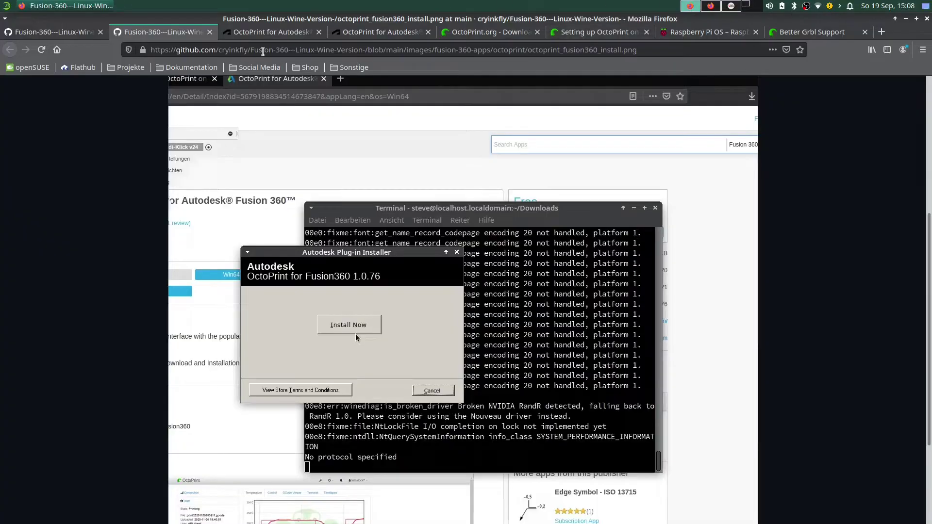
pyautogui.click(711, 5)
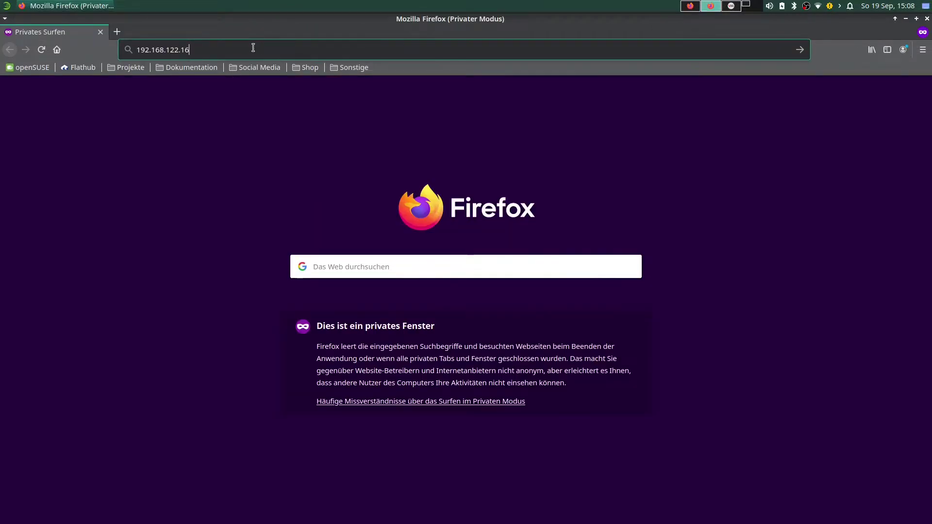
pyautogui.press('BackSpace')
pyautogui.write('0')
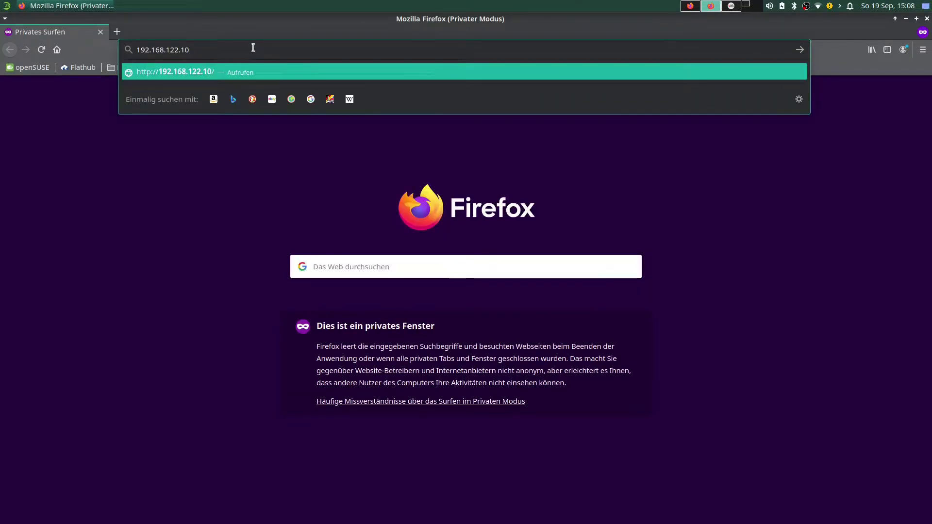
pyautogui.write(':')
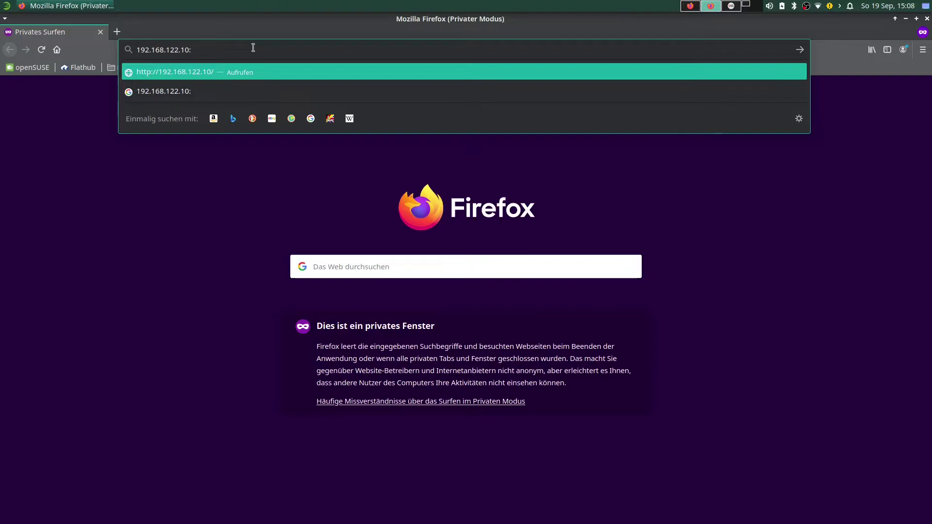
pyautogui.write('5')
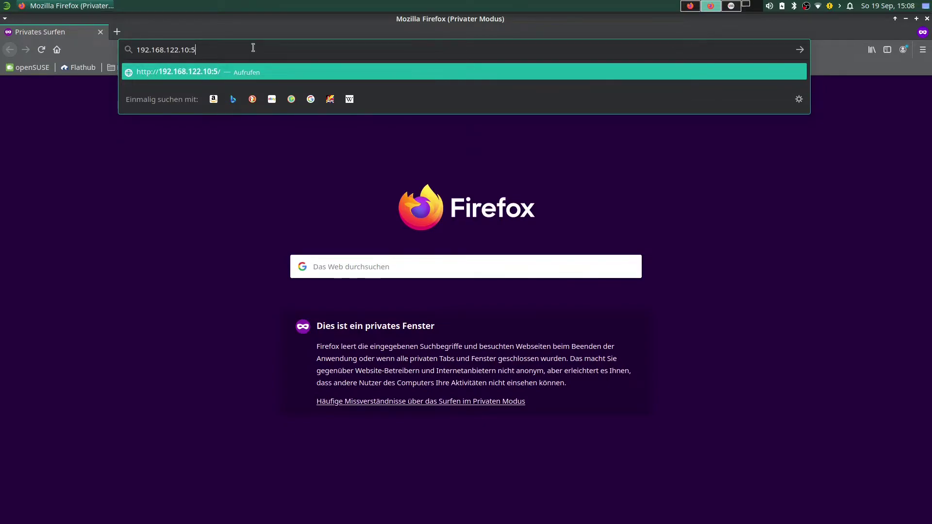
pyautogui.write('000')
pyautogui.press('Return')
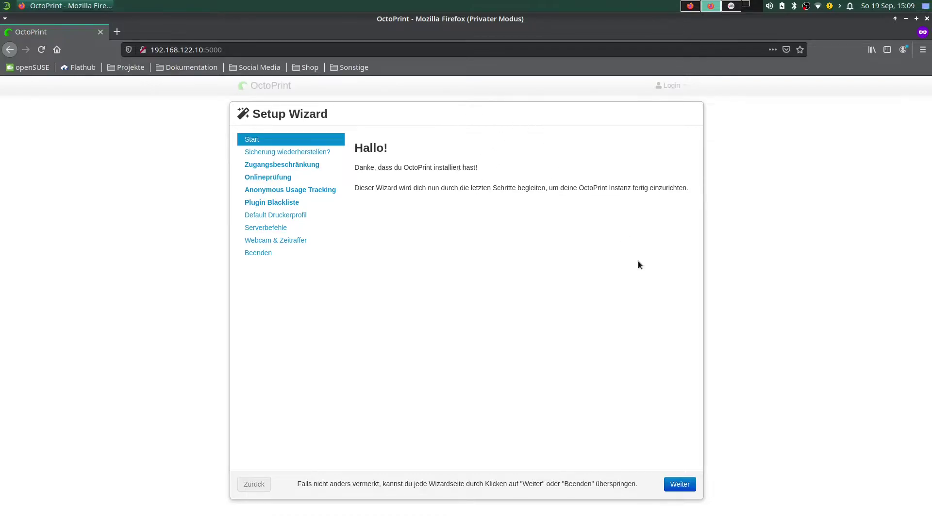
# Advance past the wizard's Start page and skip the Sicherung wiederherstellen backup restore.
pyautogui.click(683, 487)
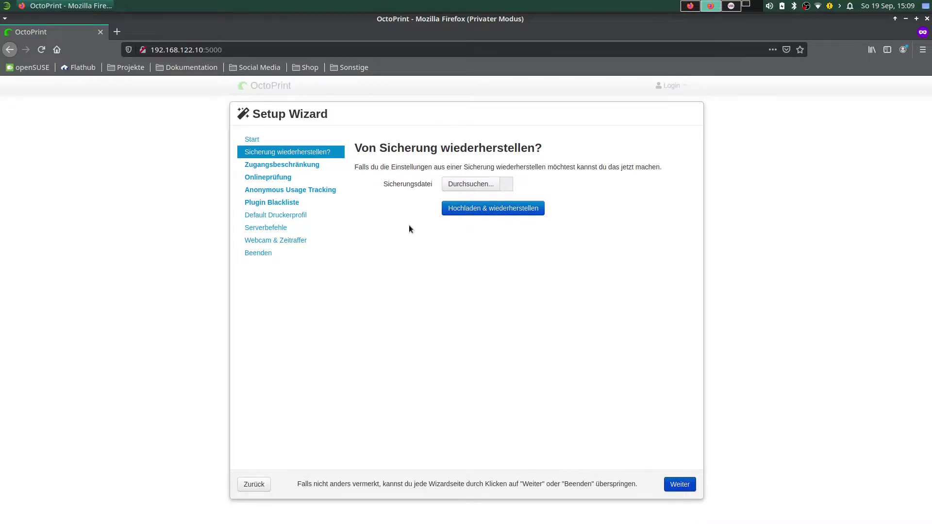
pyautogui.click(676, 482)
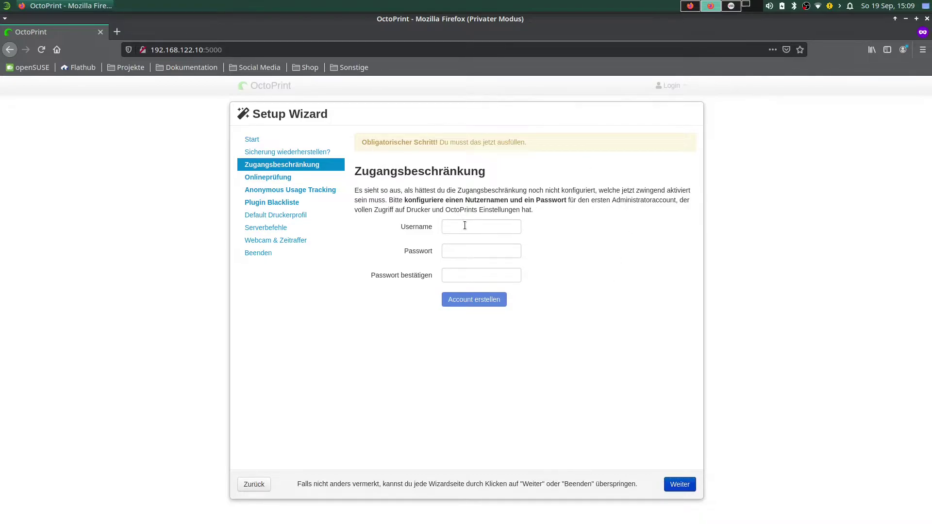
# Enter an admin username and matching password, create the account, and continue to Onlineprüfung.
pyautogui.click(488, 225)
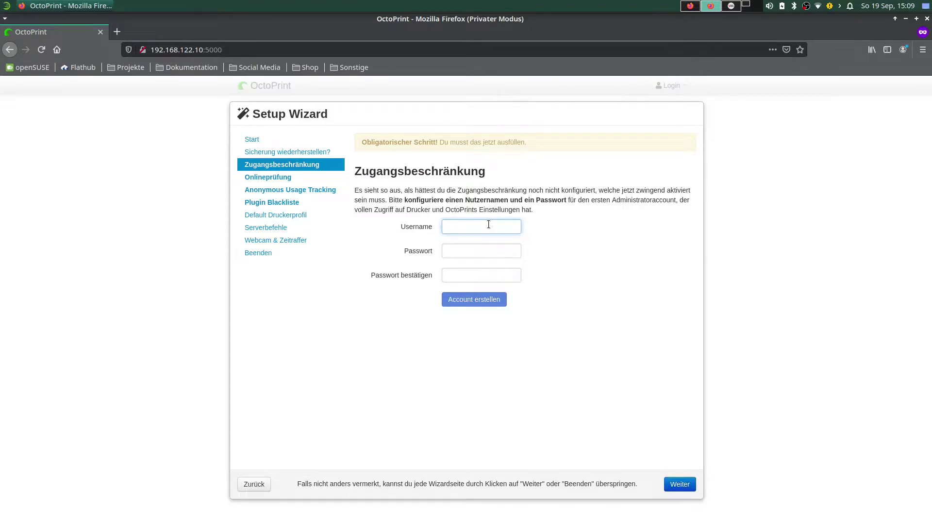
pyautogui.press('Tab')
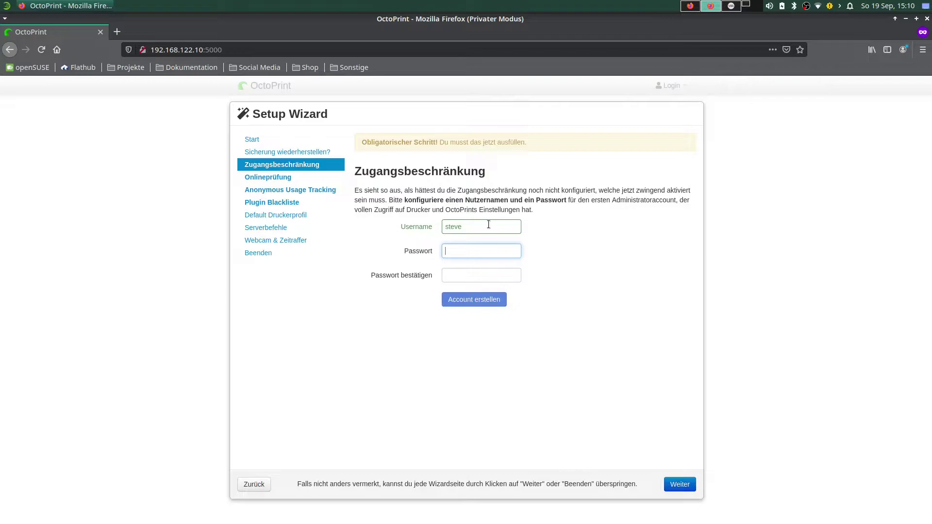
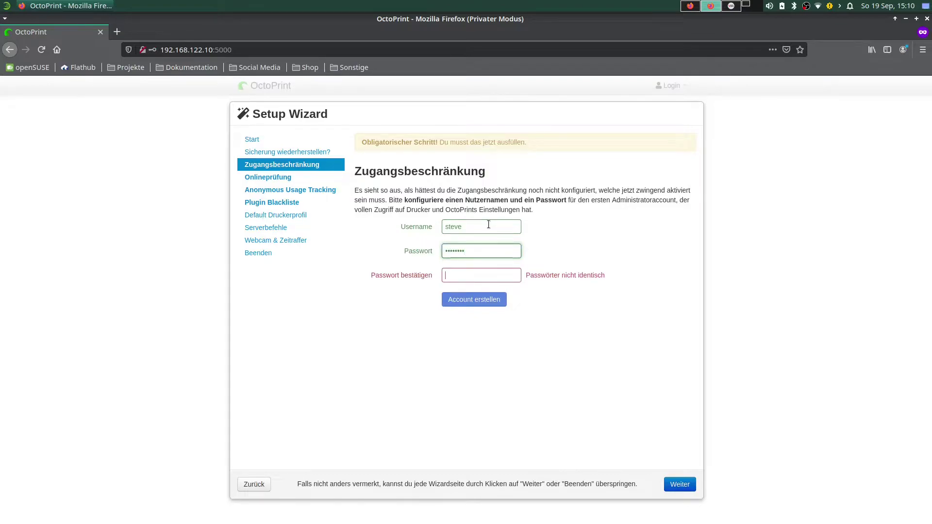
pyautogui.press('Tab')
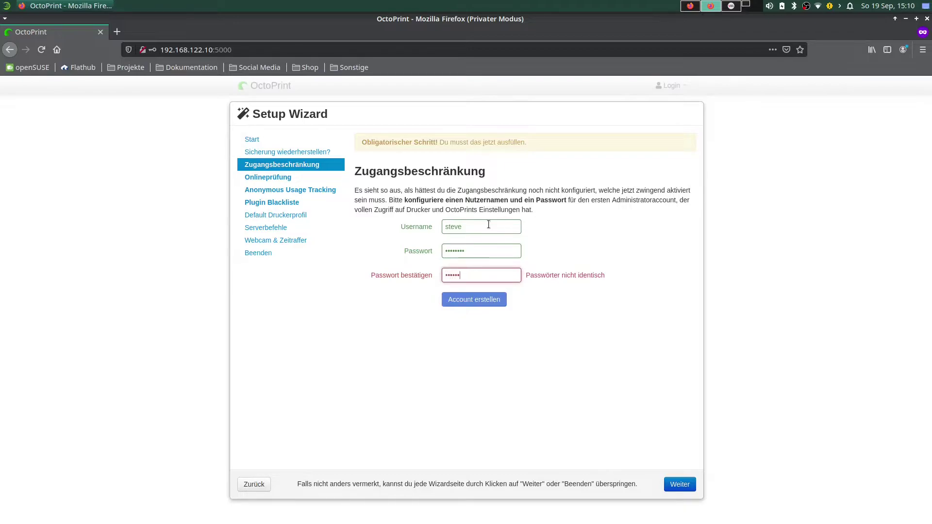
pyautogui.click(500, 250)
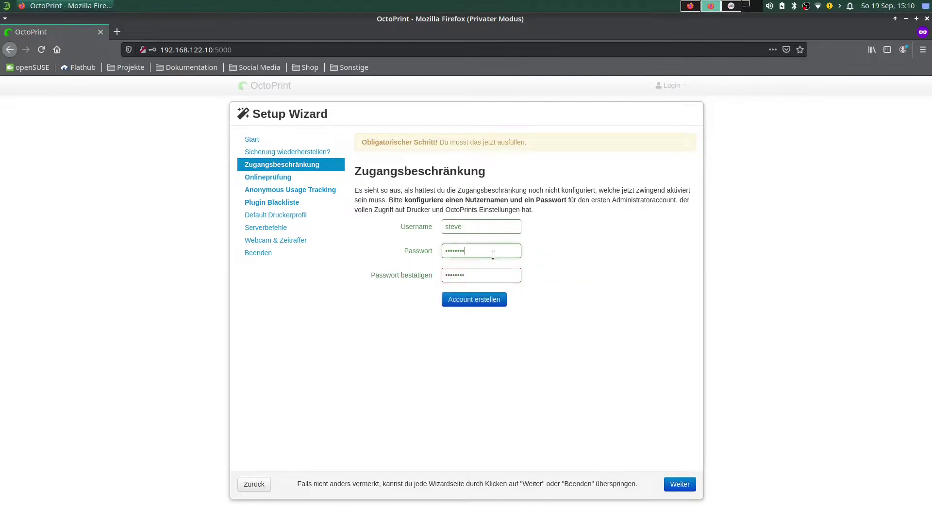
pyautogui.click(484, 305)
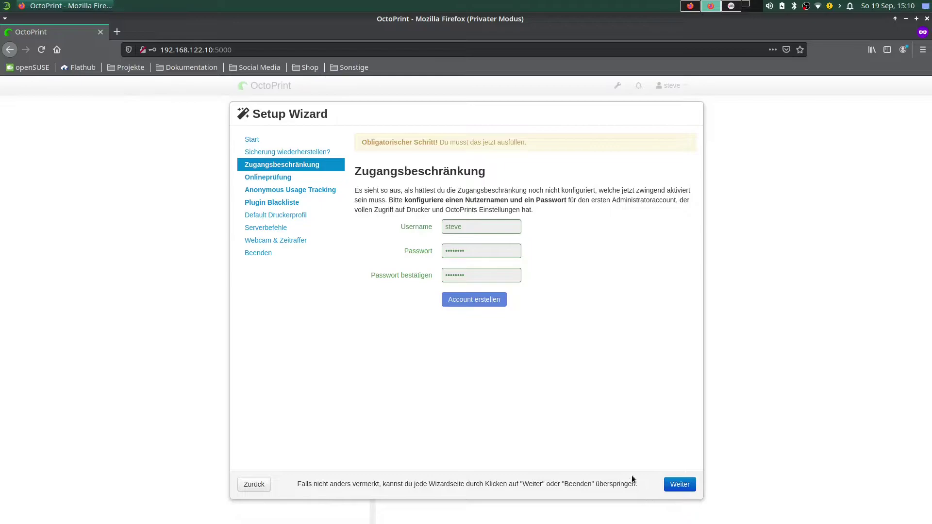
pyautogui.click(679, 486)
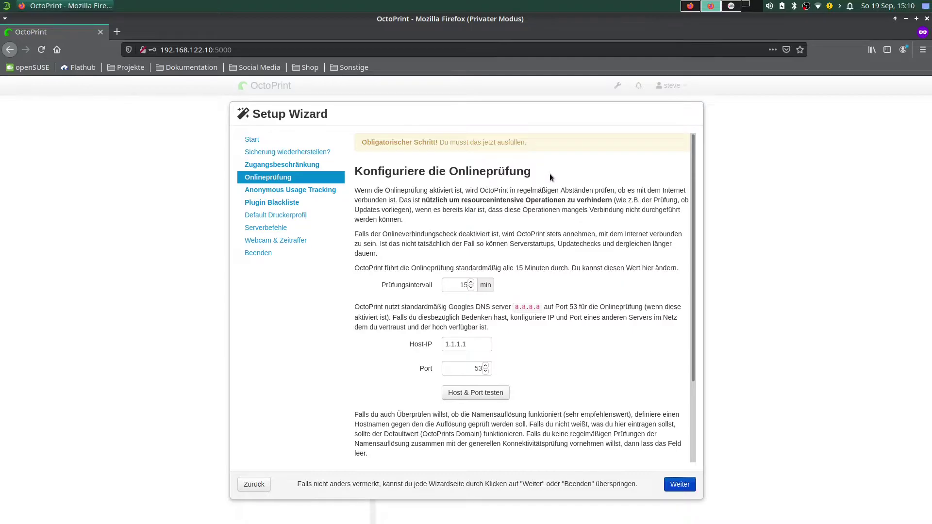
# Enable Onlineprüfung (host 1.1.1.1, port 53, 15-minute interval) and move to usage tracking.
pyautogui.scroll(-4, 550, 178)
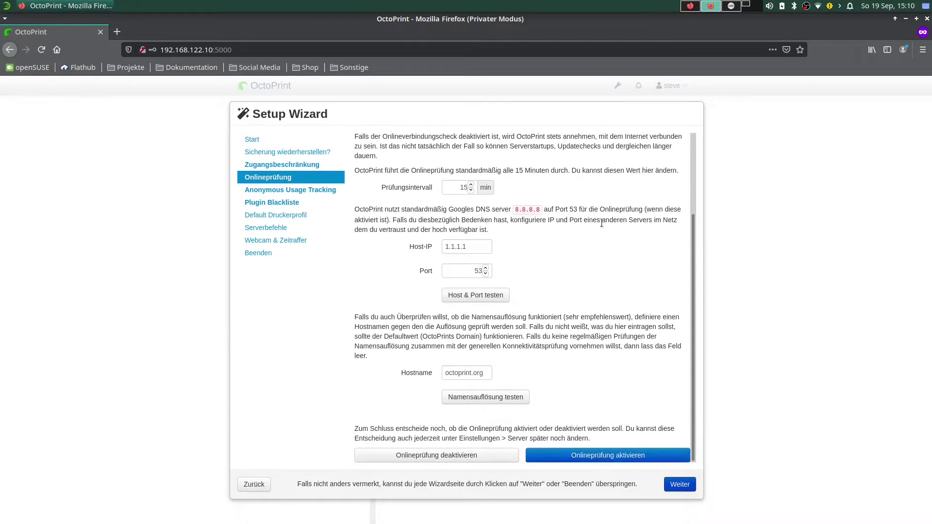
pyautogui.scroll(3, 585, 374)
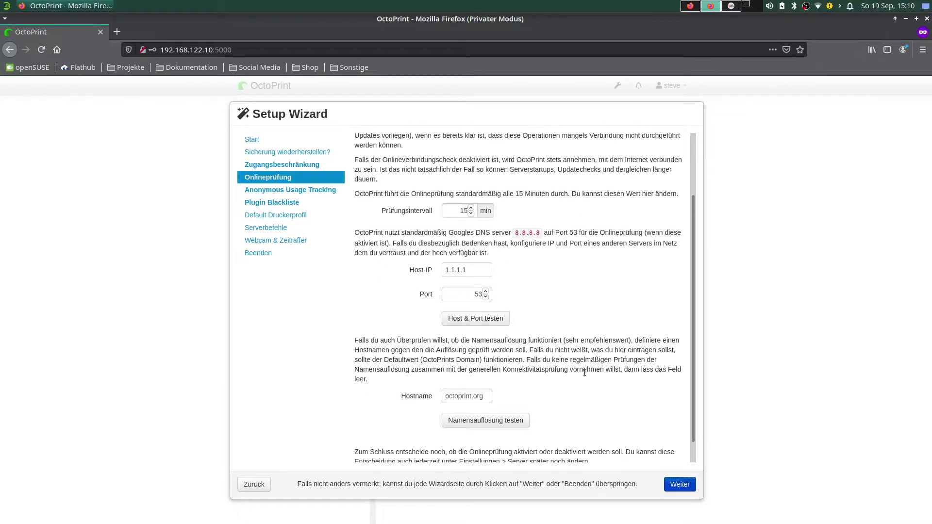
pyautogui.scroll(-4, 626, 272)
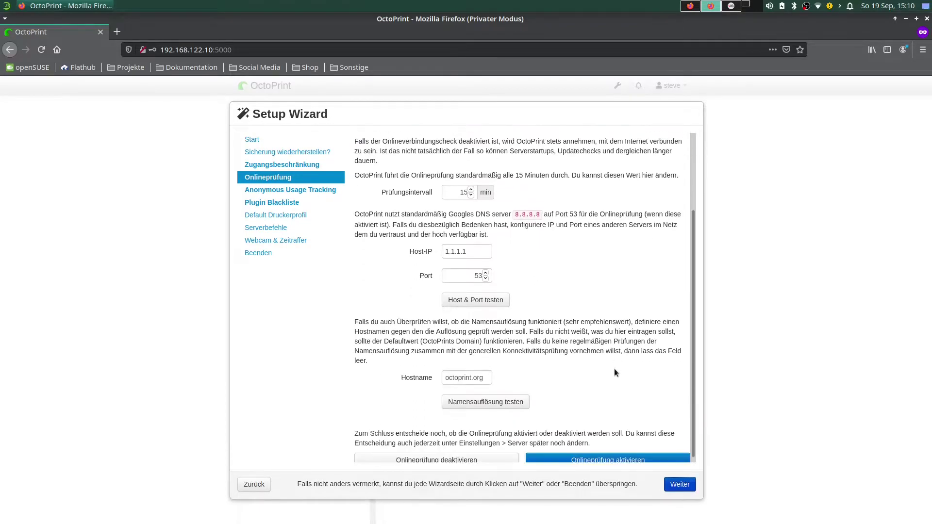
pyautogui.click(616, 459)
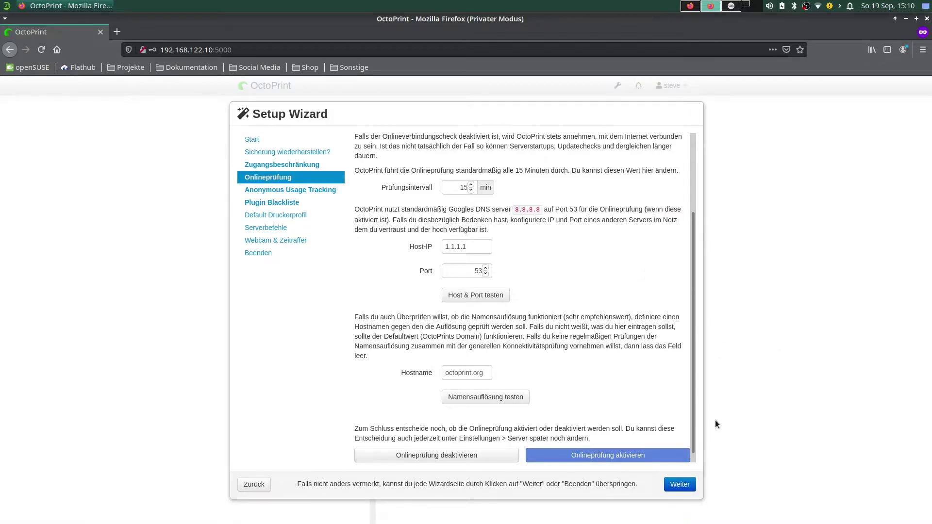
pyautogui.click(694, 484)
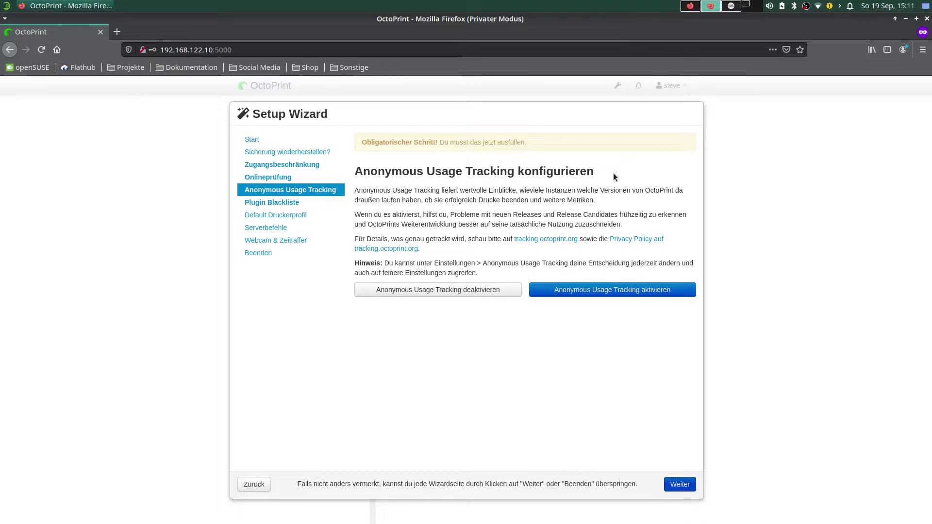
# Activate Anonymous Usage Tracking and proceed to Pluginblackliste konfigurieren.
pyautogui.click(597, 290)
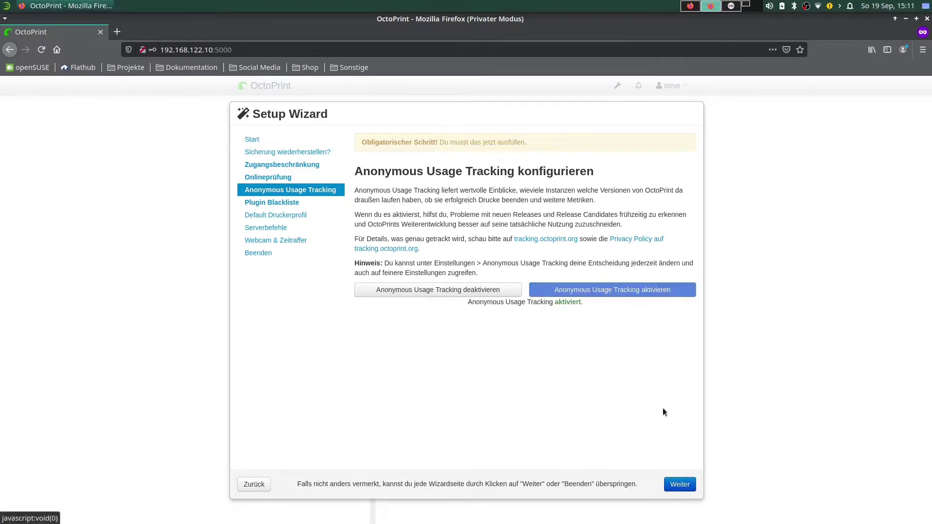
pyautogui.click(682, 486)
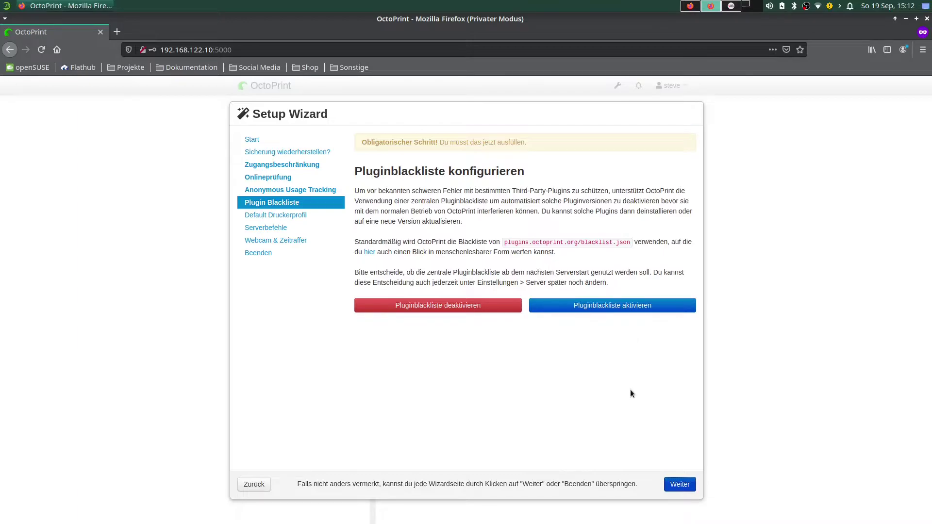
# Activate the Pluginblackliste and proceed to the Default Druckerprofil step.
pyautogui.click(617, 307)
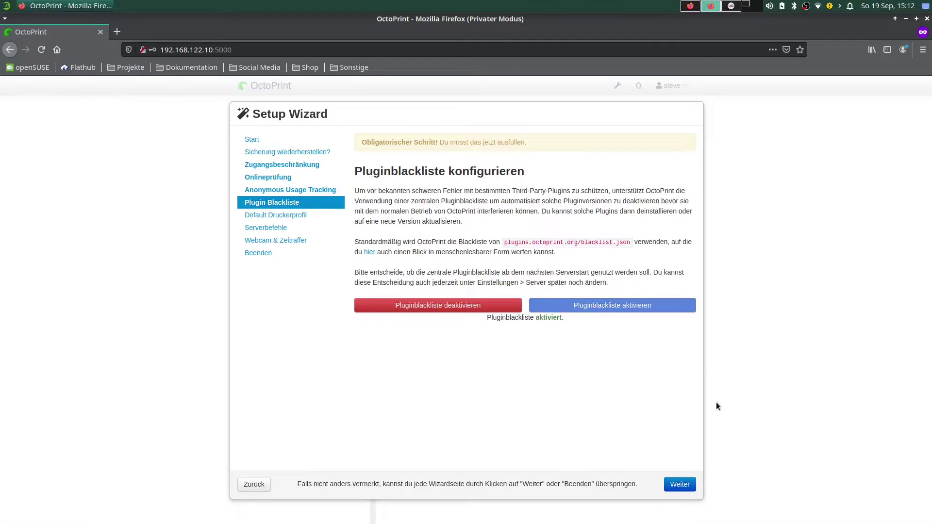
pyautogui.click(679, 486)
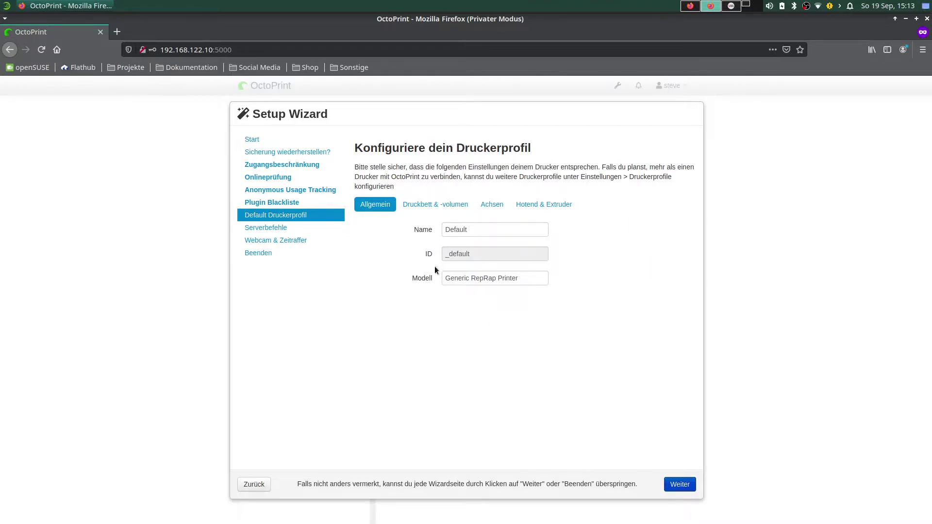
# Rename the default printer profile from Default to 'Printer X'.
pyautogui.doubleClick(469, 232)
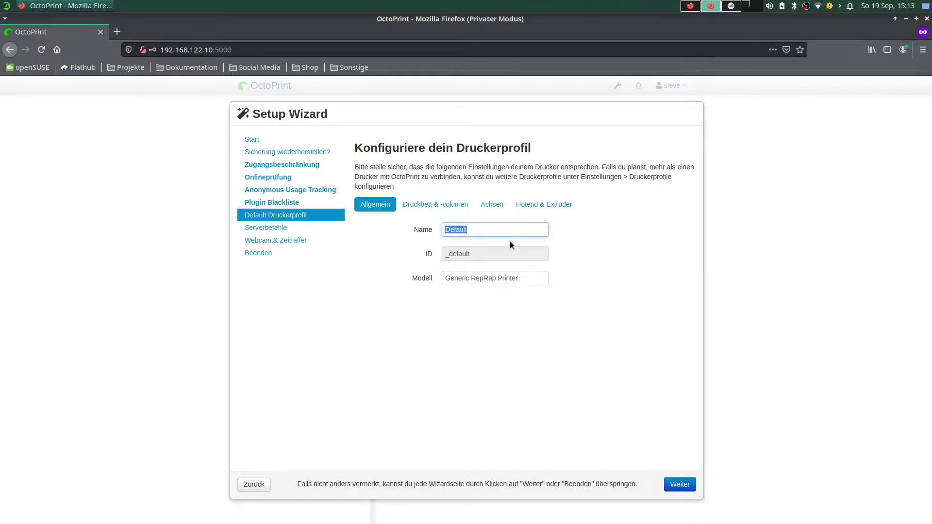
pyautogui.write('Printer X')
pyautogui.click(527, 278)
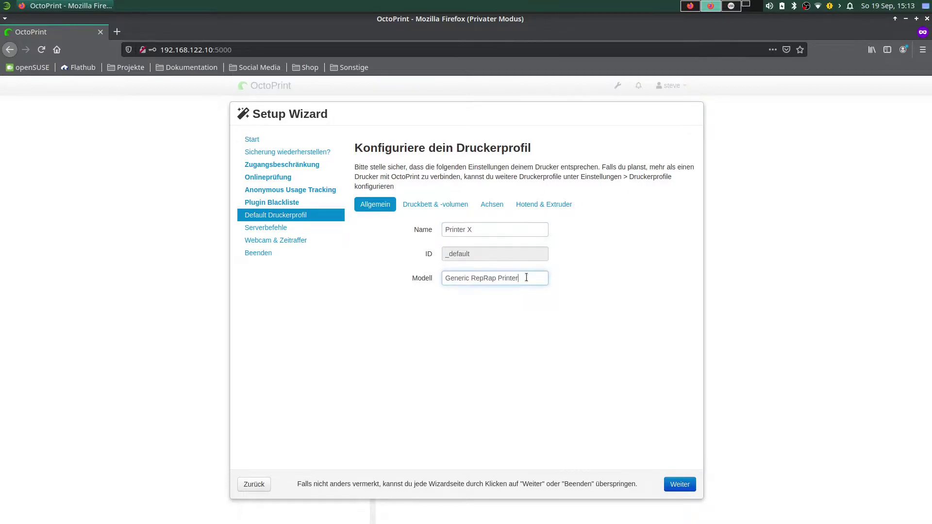
# Review the profile's Druckbett & -volumen, Achsen and Hotend & Extruder settings.
pyautogui.click(427, 206)
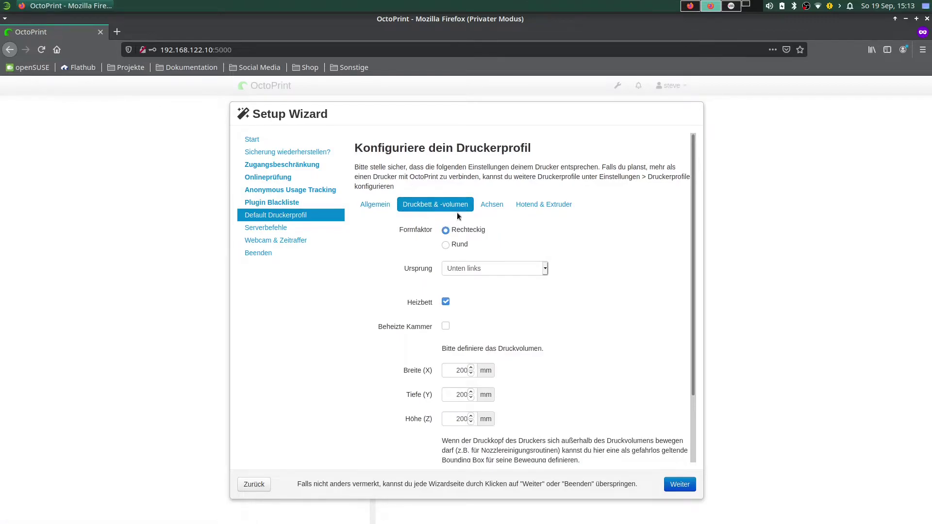
pyautogui.scroll(-3, 607, 342)
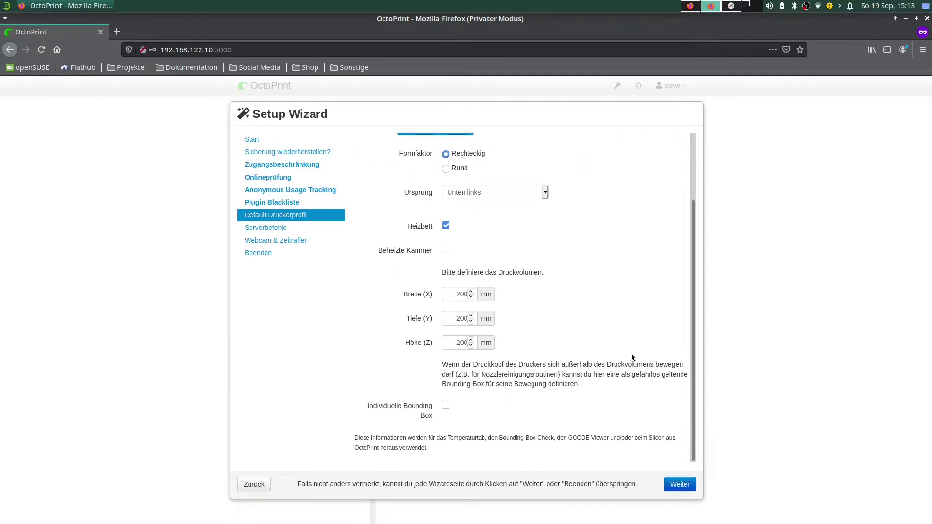
pyautogui.scroll(3, 632, 353)
pyautogui.click(496, 202)
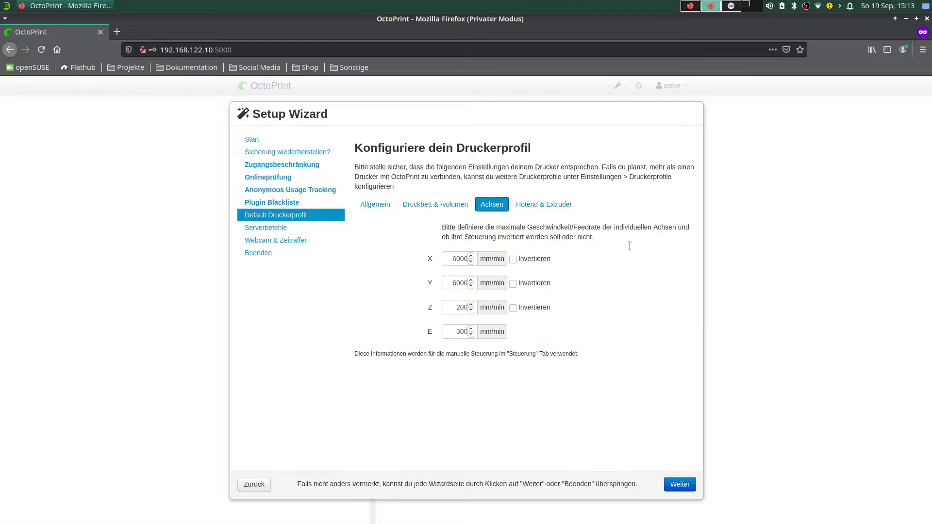
pyautogui.click(539, 206)
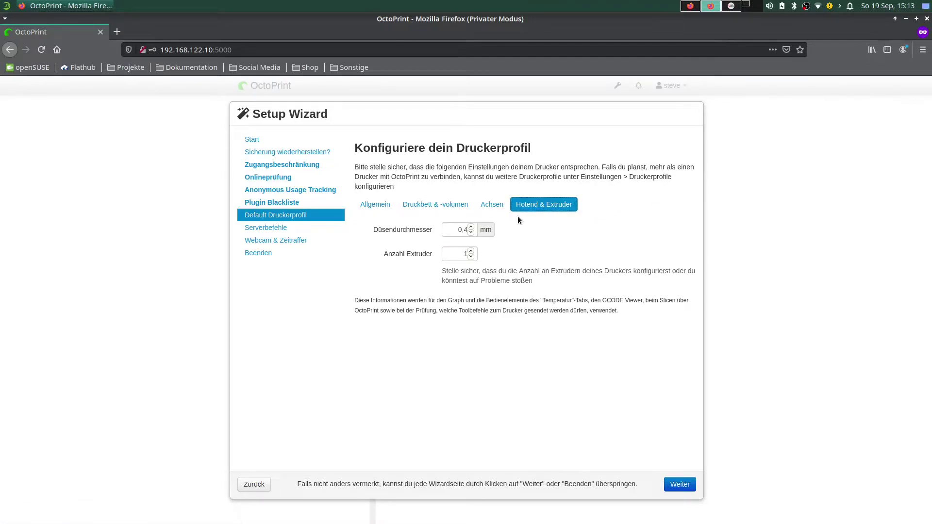
# Recheck the Allgemein, Druckbett, Achsen and Hotend & Extruder tabs, then continue to Serverbefehle.
pyautogui.click(491, 205)
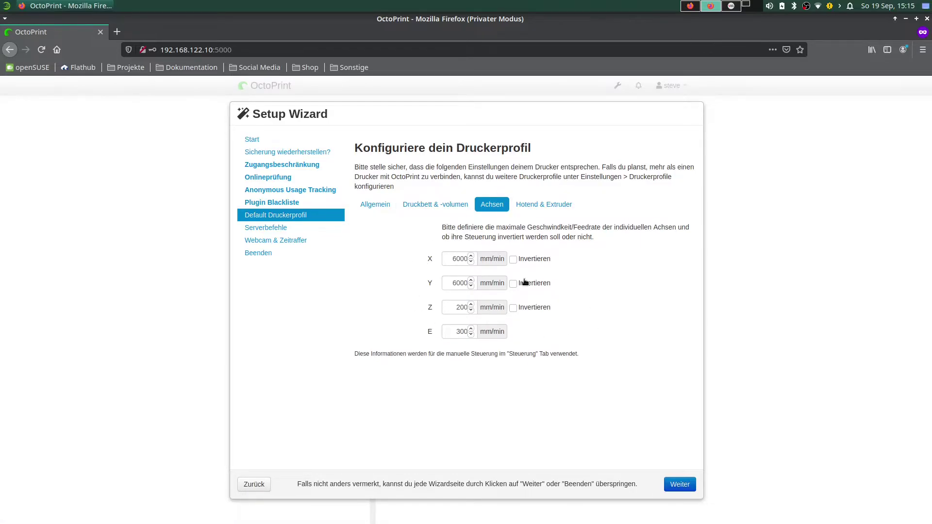
pyautogui.click(536, 205)
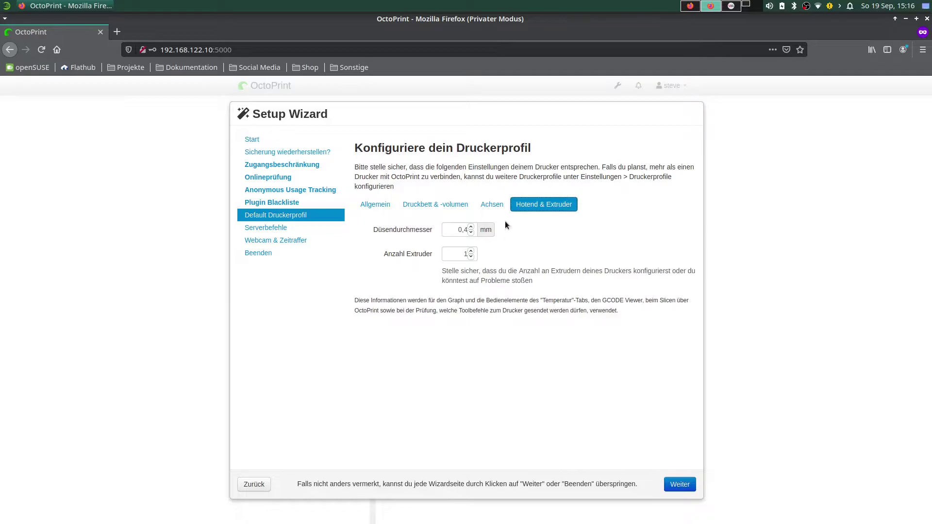
pyautogui.click(492, 204)
pyautogui.click(436, 204)
pyautogui.click(375, 204)
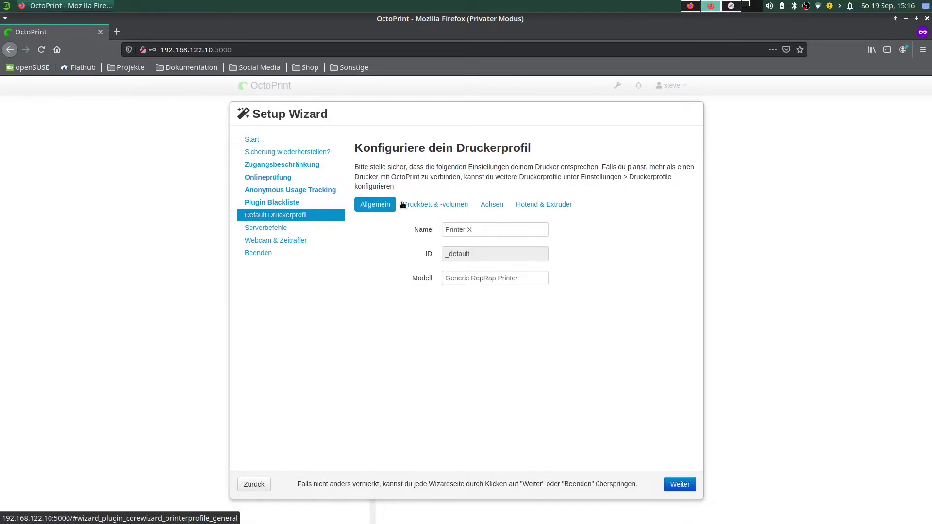
pyautogui.click(457, 205)
pyautogui.click(492, 205)
pyautogui.click(544, 205)
pyautogui.click(375, 205)
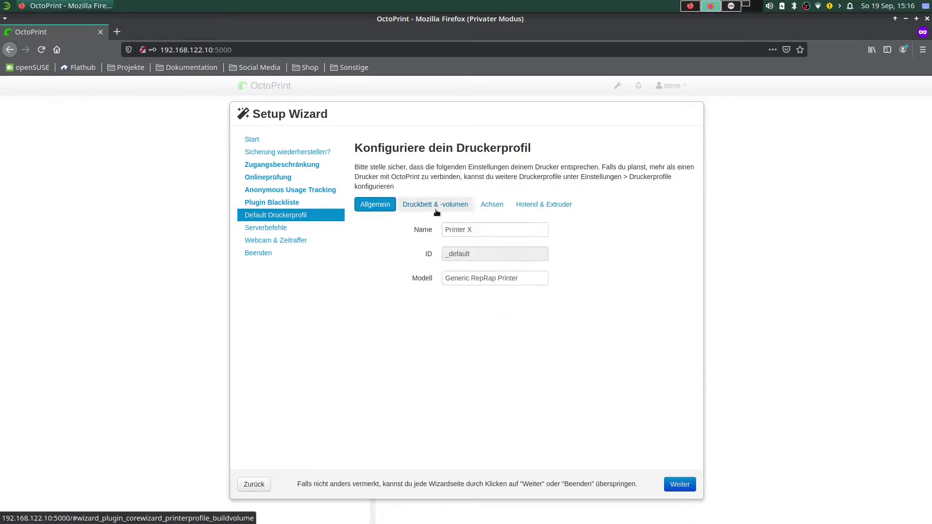
pyautogui.click(668, 484)
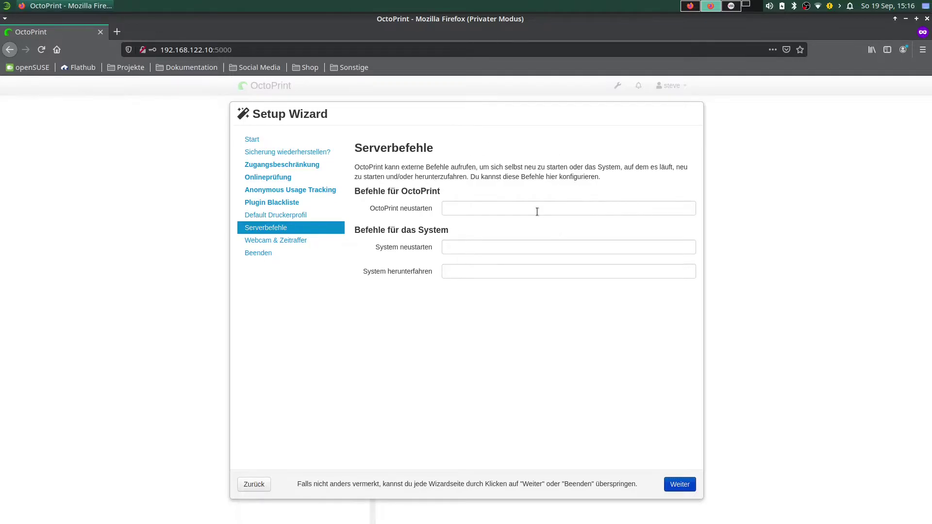
# Close the duplicate OctoPrint for Fusion 360 store tab and show the forum's Raspberry Pi guide.
pyautogui.click(690, 7)
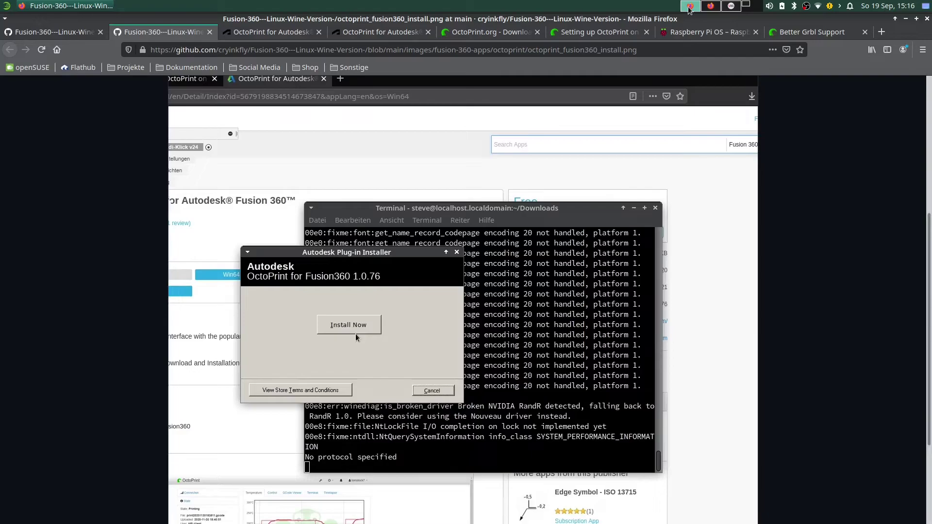
pyautogui.click(342, 32)
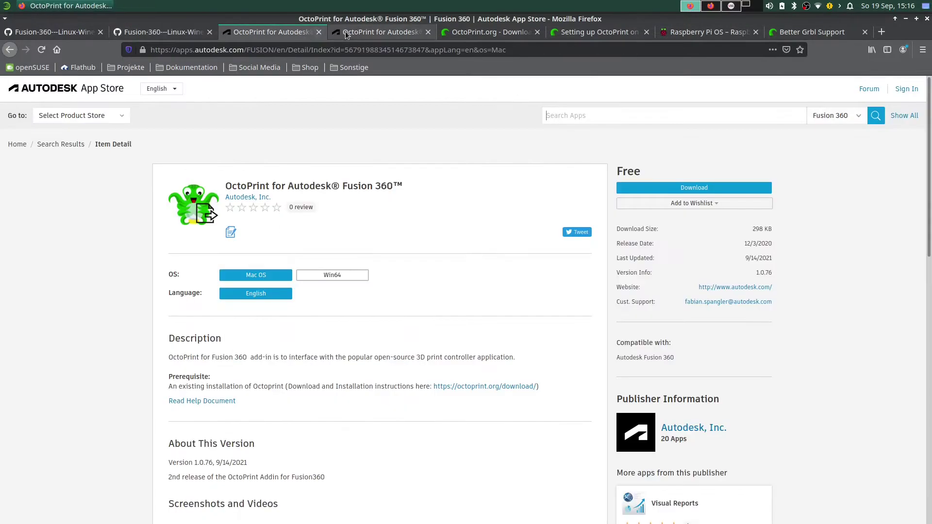
pyautogui.click(320, 32)
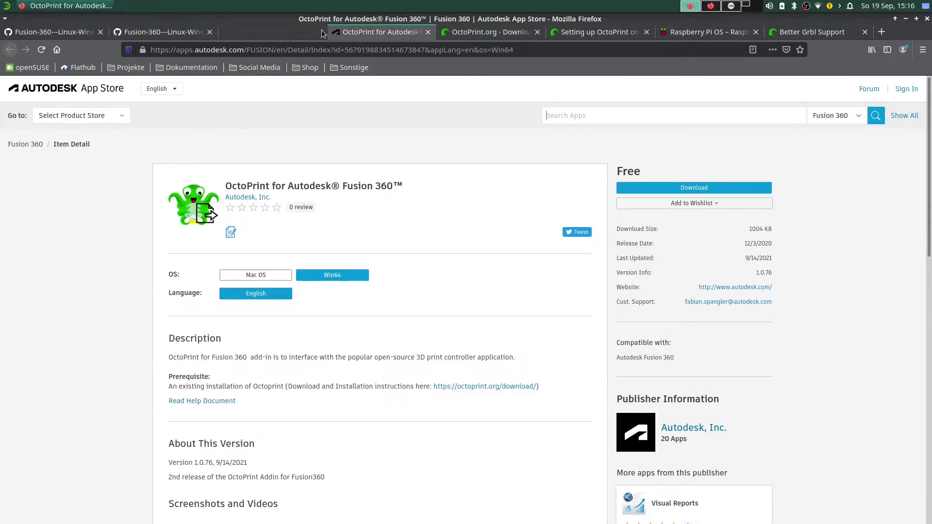
pyautogui.click(372, 29)
pyautogui.click(467, 31)
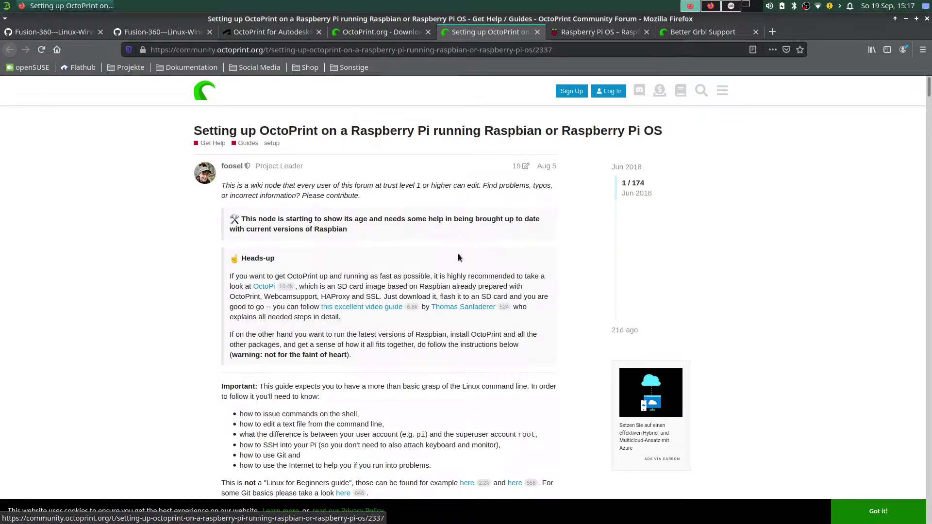
# Scroll the forum guide down to its Basic Installation commands and back.
pyautogui.scroll(-6, 458, 254)
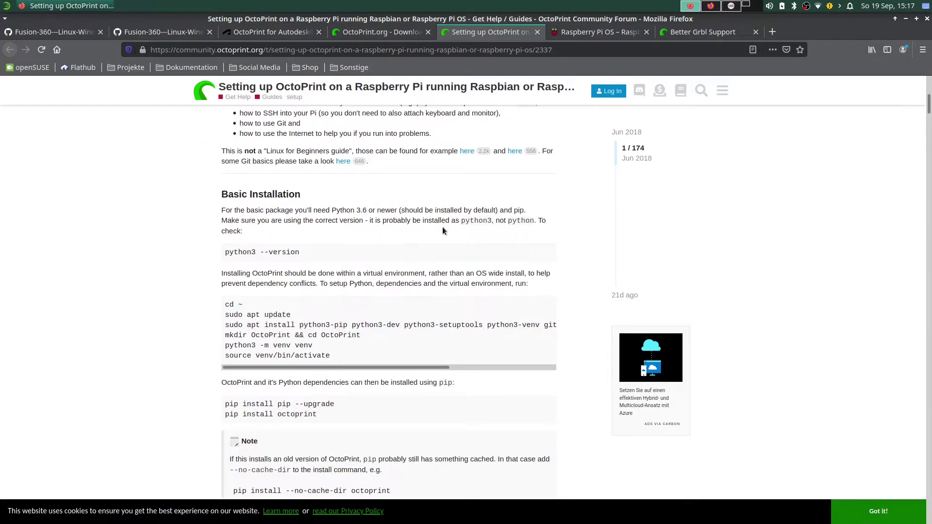
pyautogui.scroll(-2, 432, 228)
pyautogui.scroll(2, 434, 243)
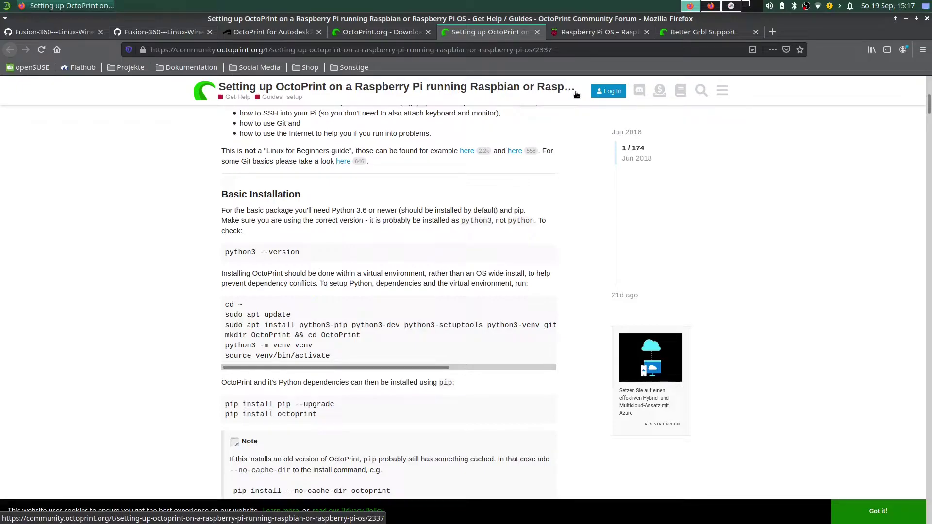
pyautogui.scroll(7, 528, 217)
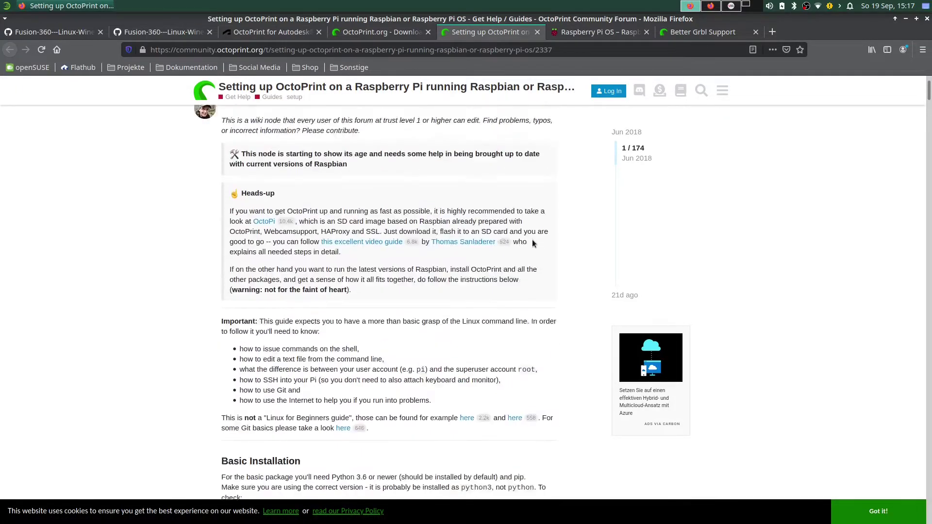
pyautogui.scroll(-10, 255, 323)
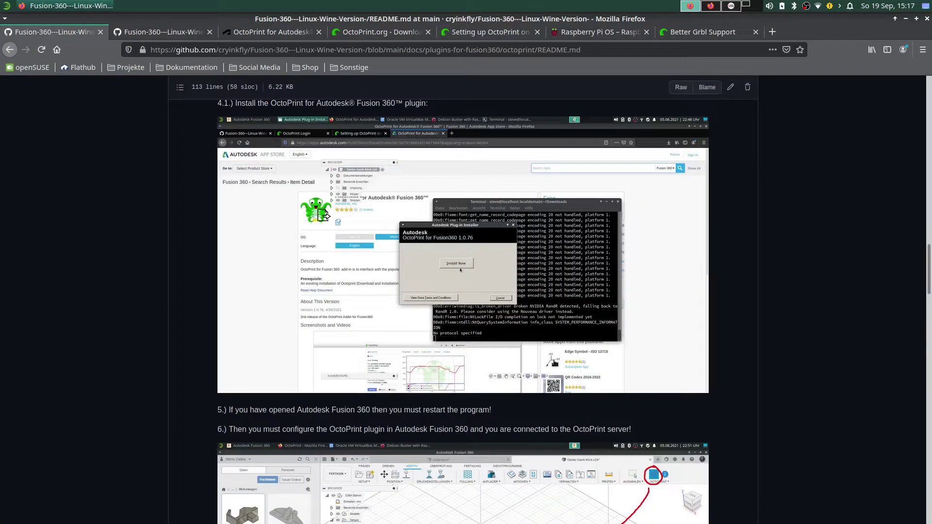
# Scroll the GitHub README to the server install section and select the wget install command.
pyautogui.scroll(-6, 428, 387)
pyautogui.scroll(-16, 427, 387)
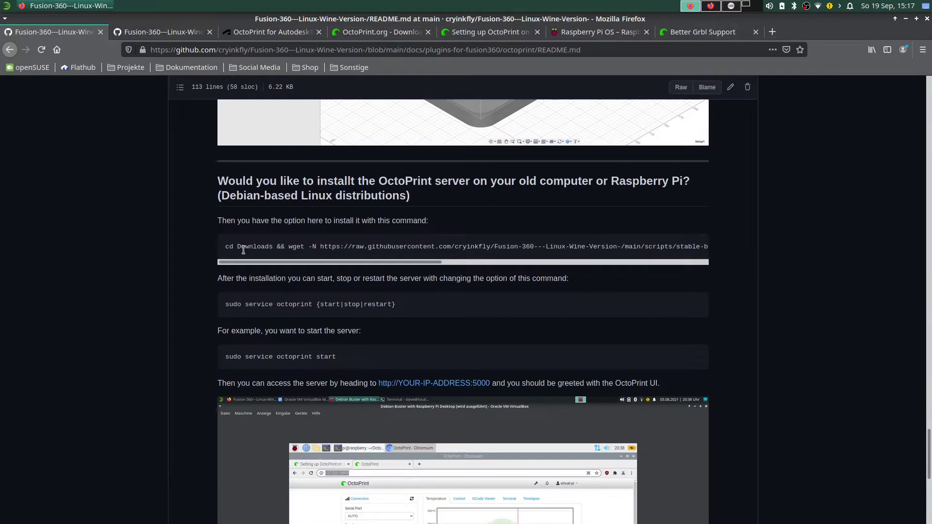
pyautogui.moveTo(230, 246); pyautogui.dragTo(724, 253)
pyautogui.moveTo(540, 266); pyautogui.dragTo(419, 258)
pyautogui.click(458, 222)
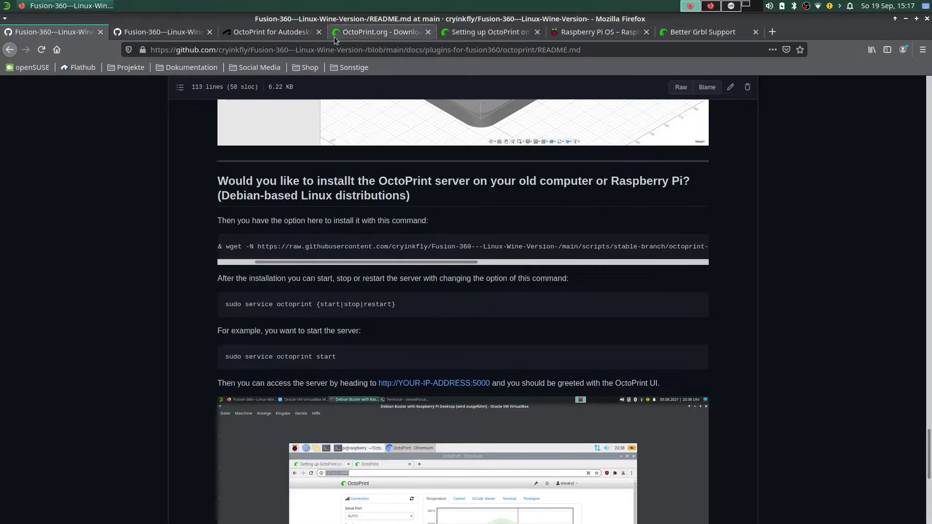
# Look over the forum's Raspberry Pi setup guide again.
pyautogui.click(484, 36)
pyautogui.scroll(12, 308, 266)
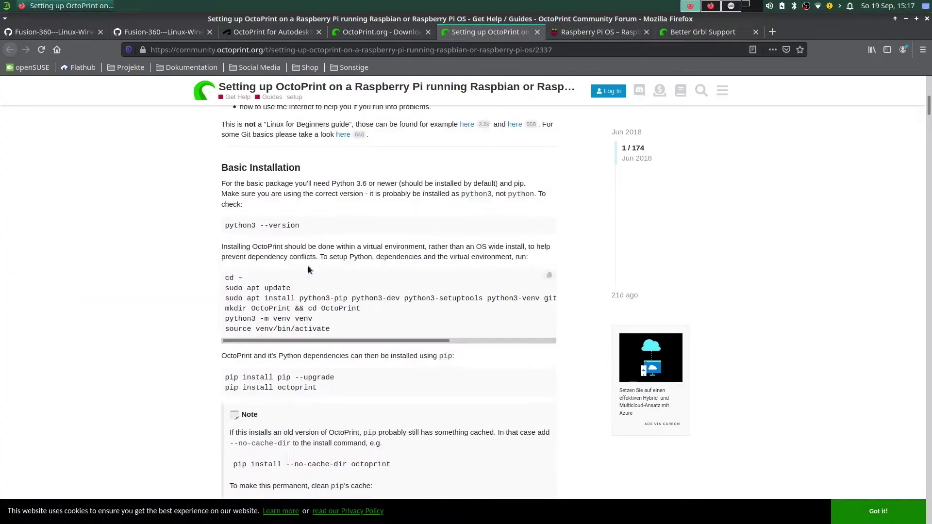
pyautogui.scroll(-6, 451, 307)
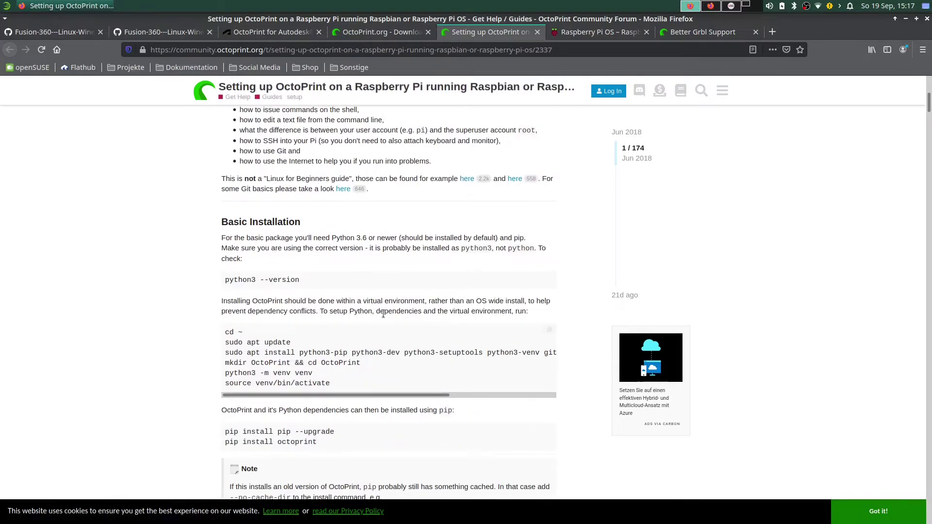
pyautogui.scroll(4, 418, 323)
pyautogui.scroll(2, 413, 321)
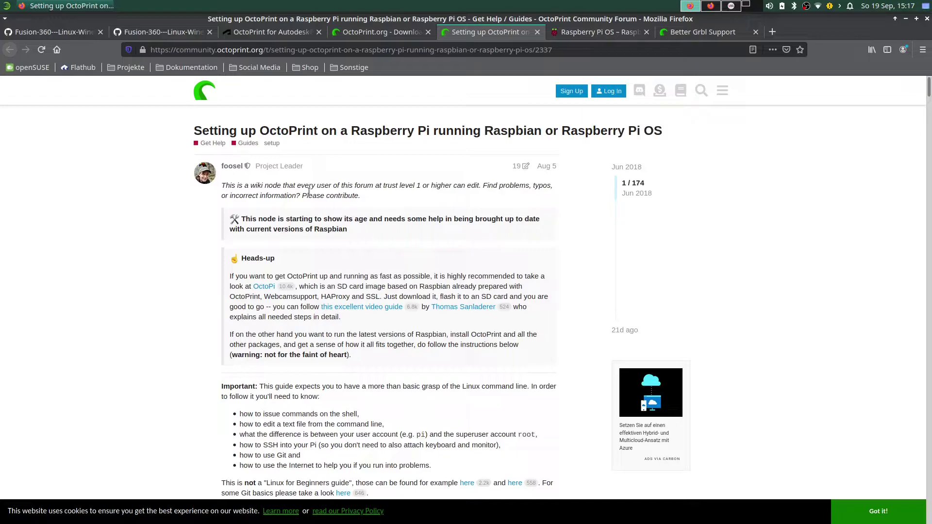
# Check the README's Debian-based Linux heading, then return to the forum setup guide.
pyautogui.click(68, 34)
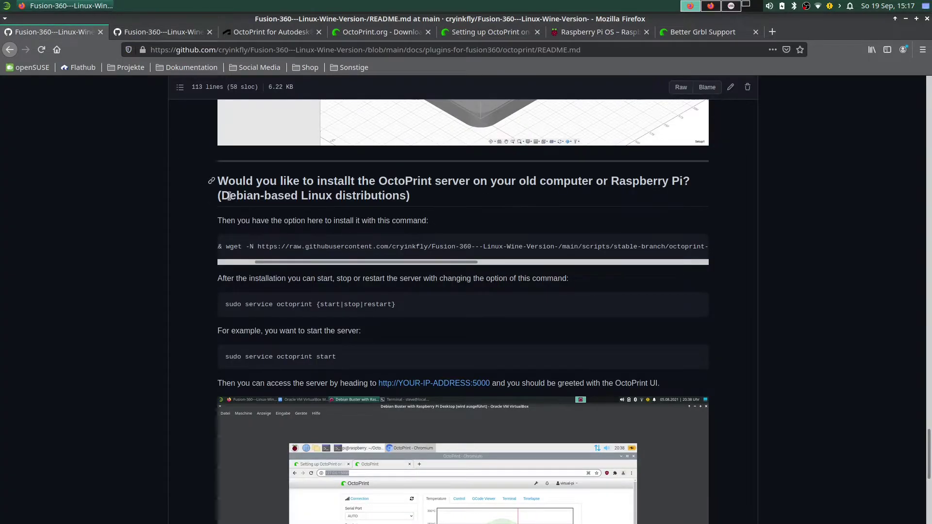
pyautogui.moveTo(218, 195); pyautogui.dragTo(394, 203)
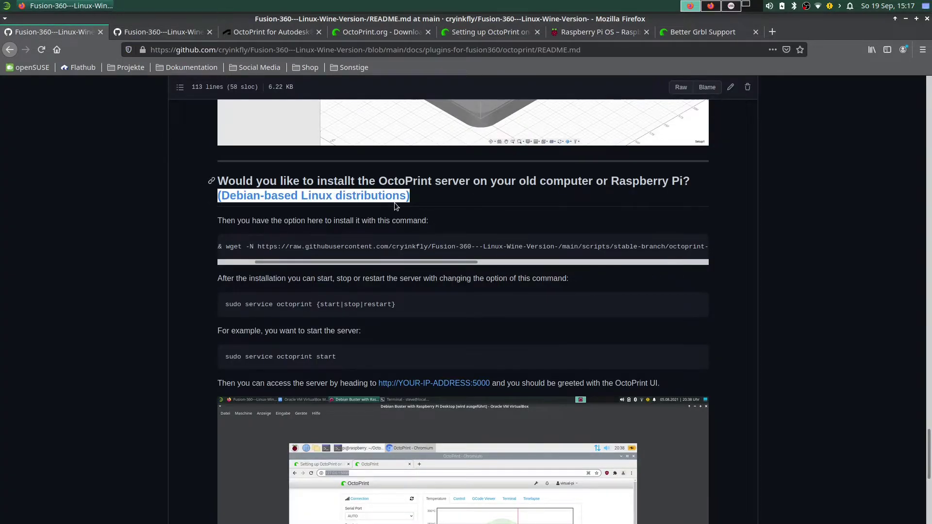
pyautogui.click(424, 197)
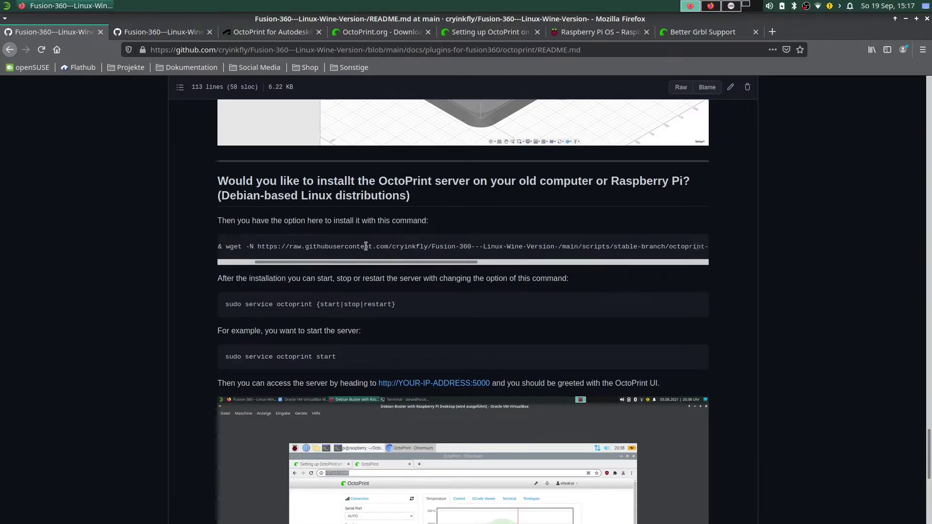
pyautogui.hscroll(1, 528, 258)
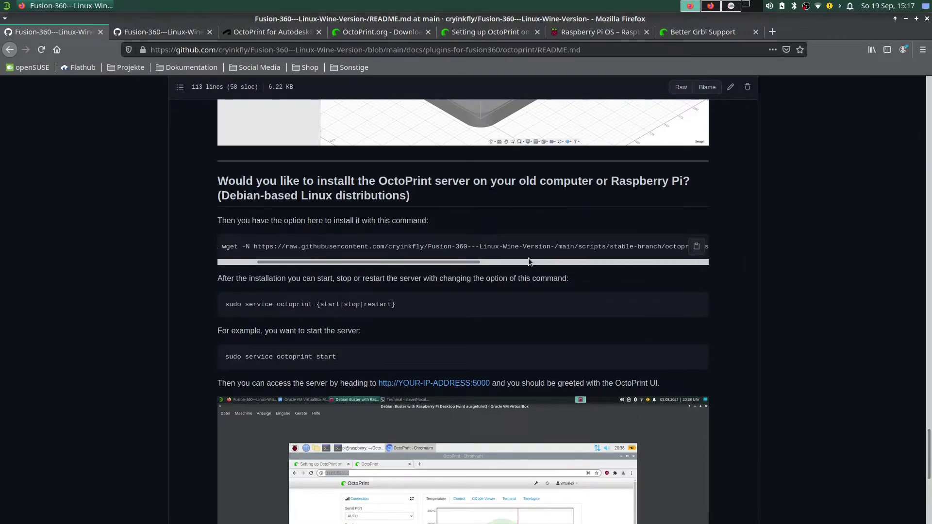
pyautogui.click(400, 32)
pyautogui.click(488, 32)
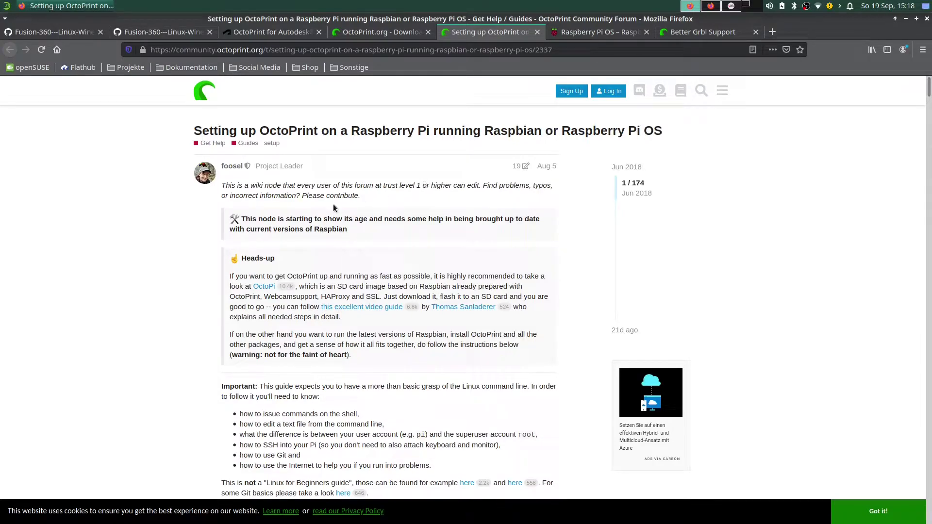
# Open the guide author's forum profile in a new tab and scroll through it.
pyautogui.rightClick(206, 176)
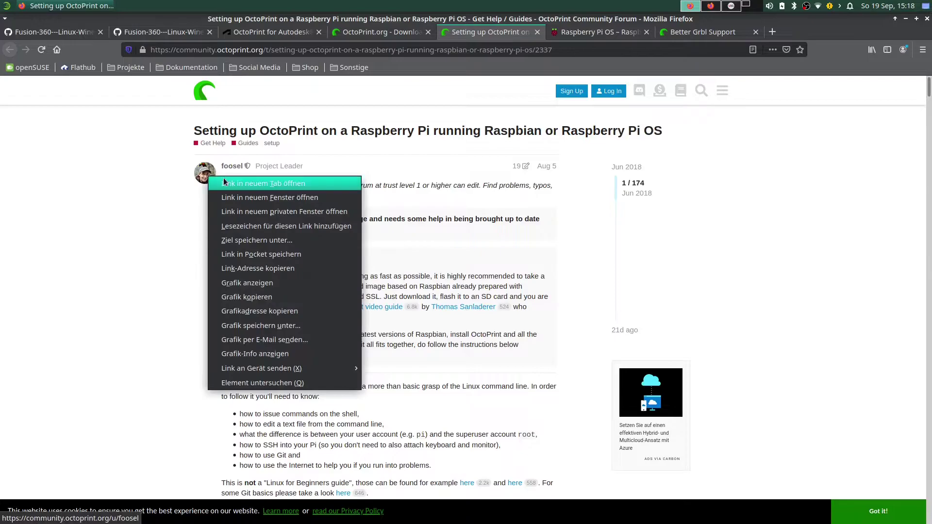
pyautogui.click(233, 183)
pyautogui.click(569, 34)
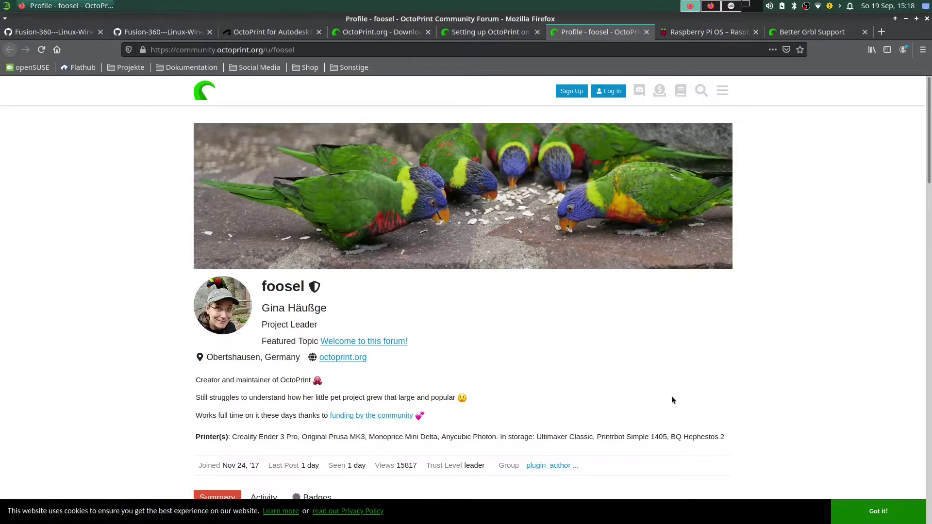
pyautogui.scroll(-2, 670, 403)
pyautogui.scroll(2, 704, 374)
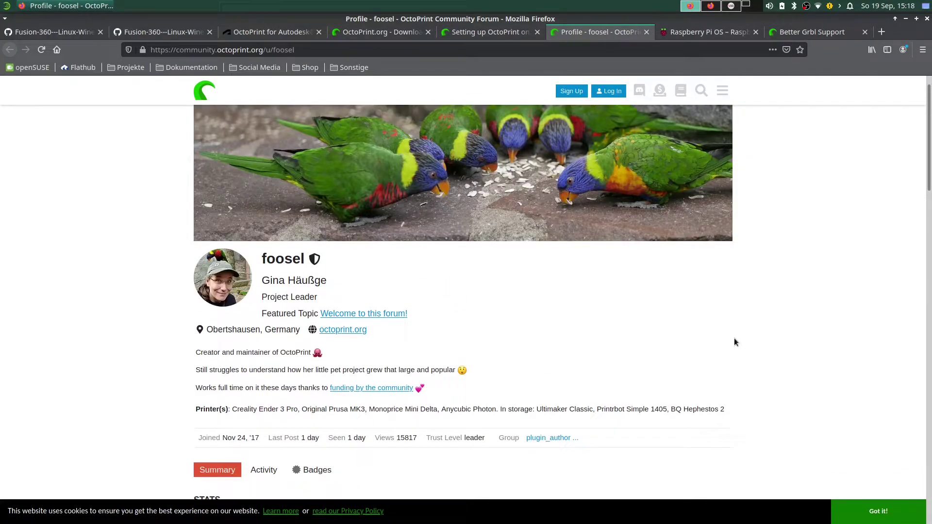
pyautogui.scroll(1, 474, 348)
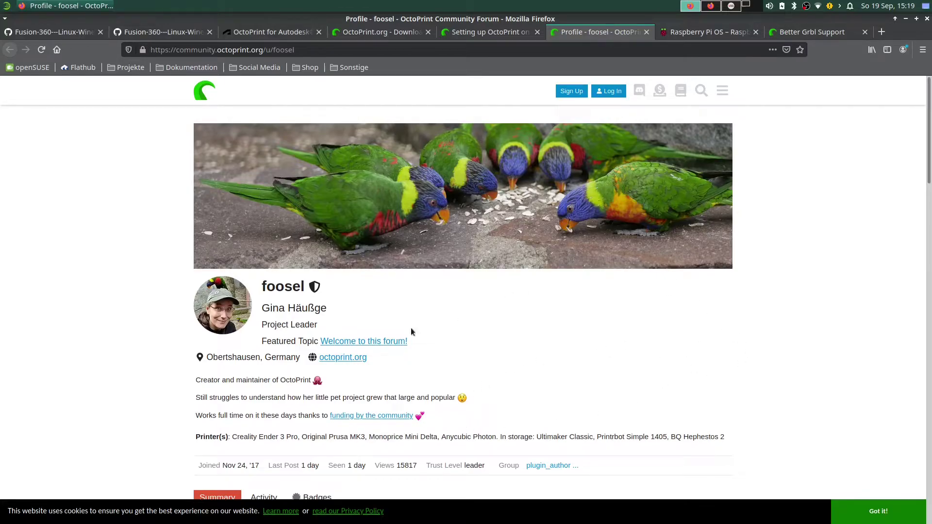
pyautogui.scroll(-5, 368, 375)
pyautogui.scroll(3, 396, 371)
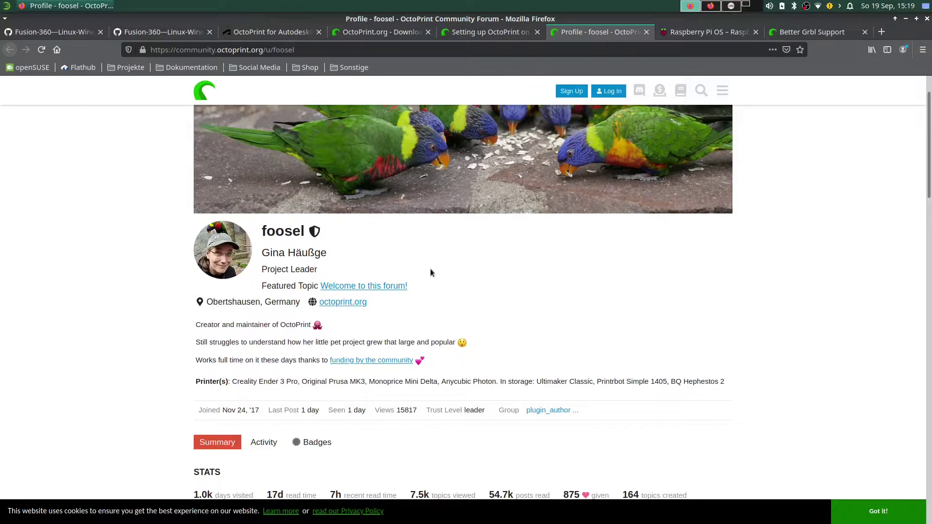
pyautogui.scroll(2, 605, 317)
# From the OctoPrint.org home page, open Support OctoPrint and scroll its donation options.
pyautogui.click(387, 31)
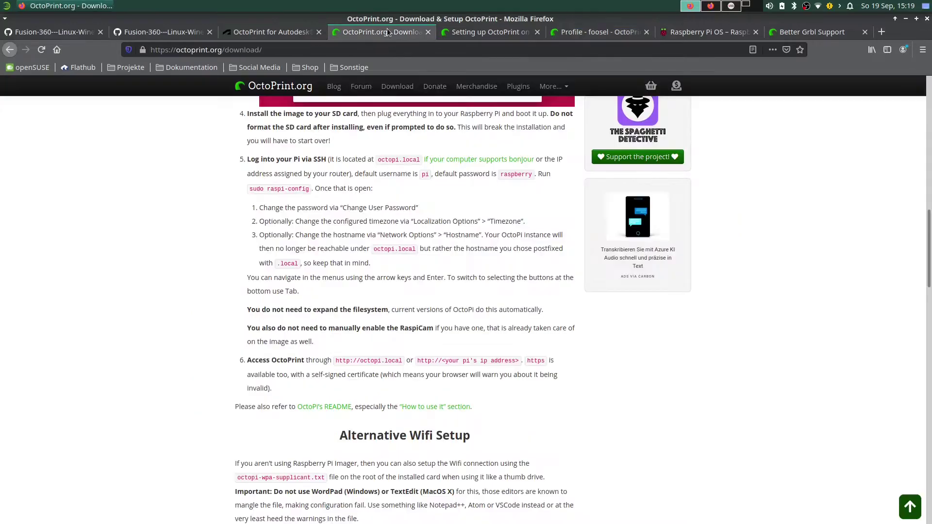
pyautogui.scroll(15, 605, 285)
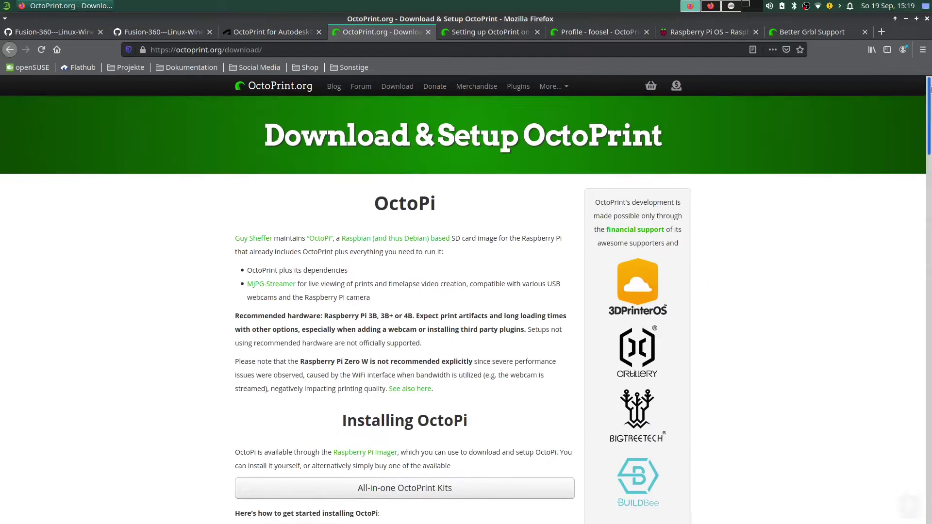
pyautogui.click(10, 50)
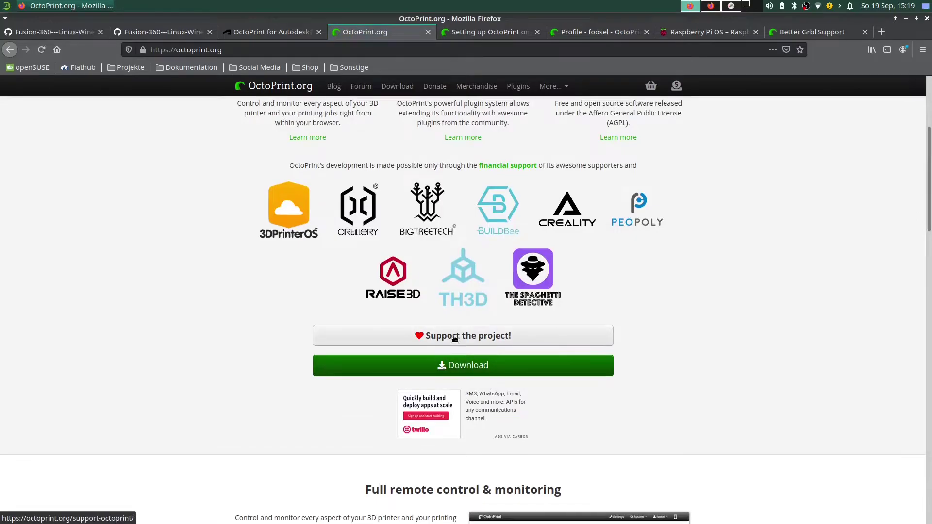
pyautogui.click(601, 333)
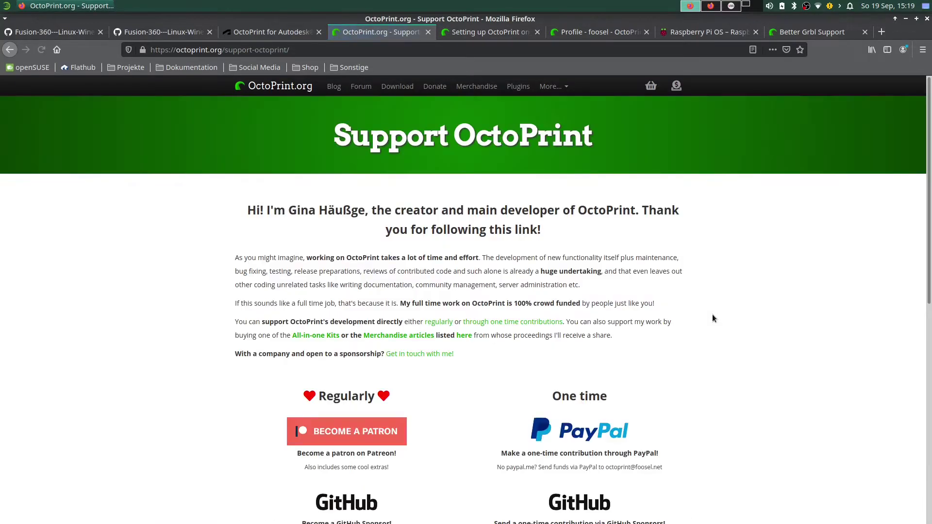
pyautogui.scroll(-5, 710, 316)
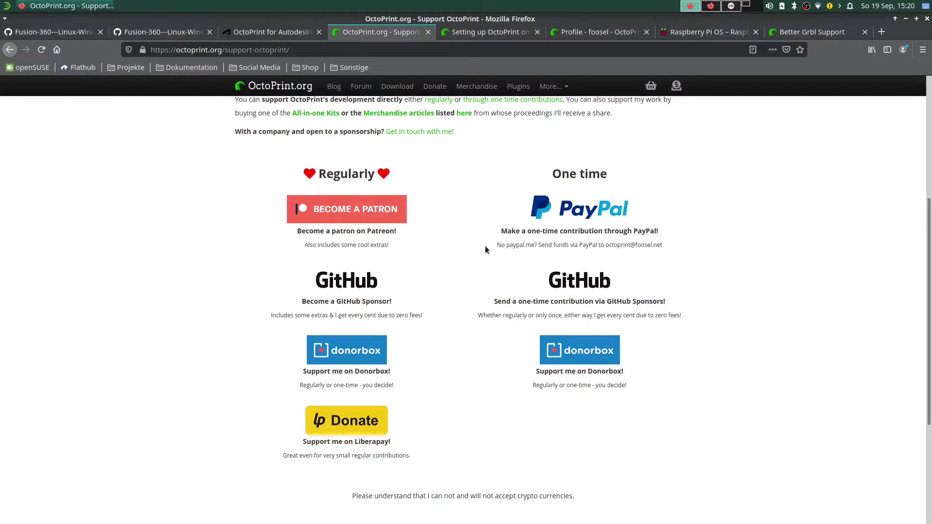
pyautogui.scroll(5, 487, 274)
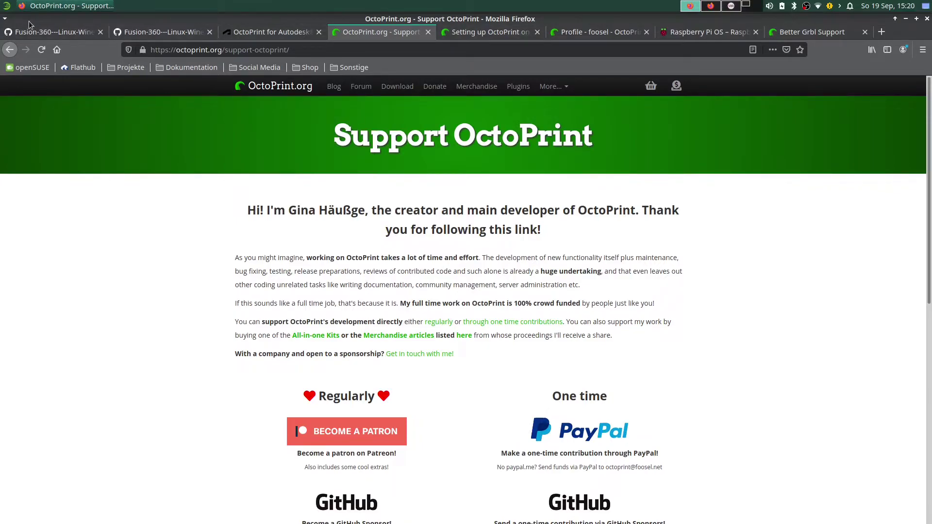
# Scroll the forum guide to 'Support restart/shutdown' and select 'sudo service octoprint restart'.
pyautogui.click(711, 6)
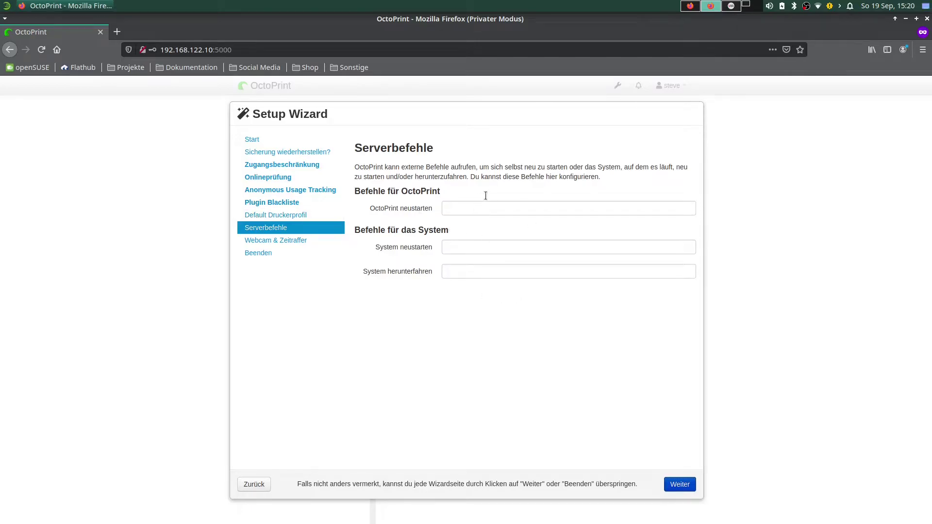
pyautogui.click(691, 6)
pyautogui.click(484, 32)
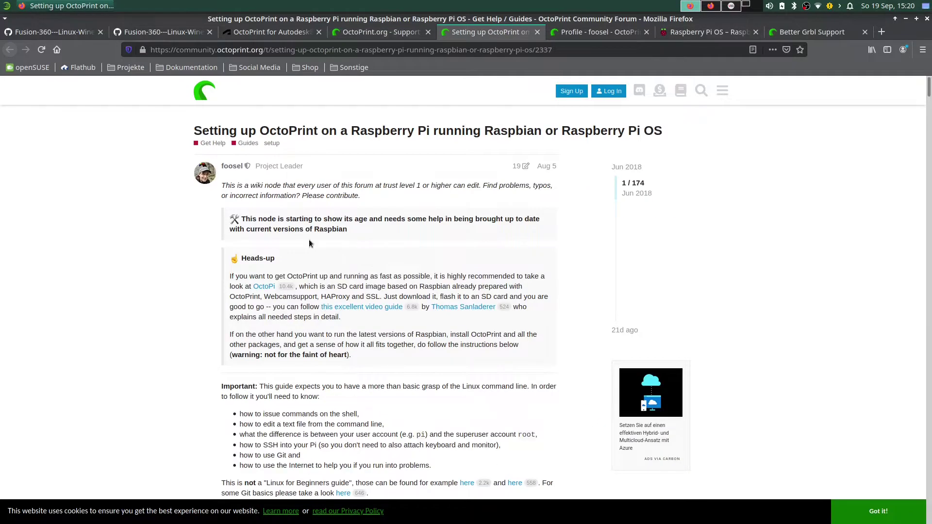
pyautogui.scroll(-15, 315, 245)
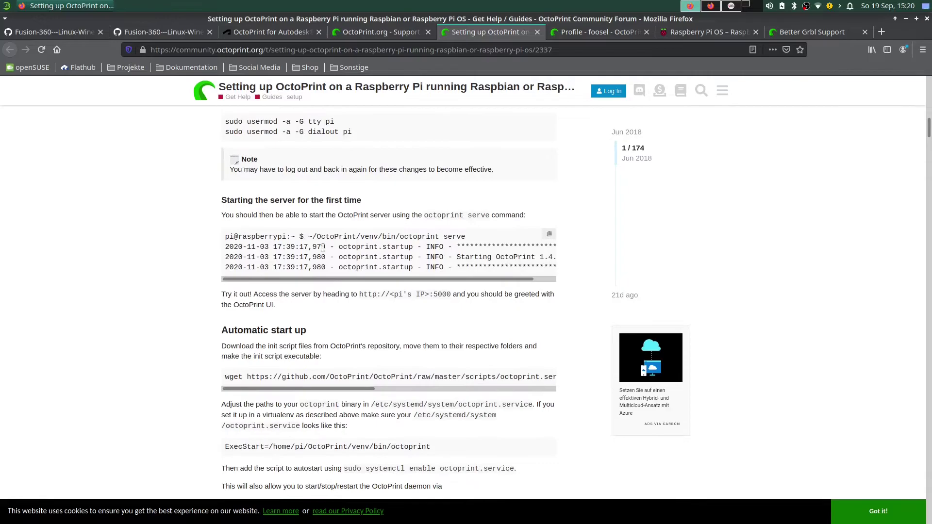
pyautogui.scroll(-3, 323, 248)
pyautogui.scroll(-5, 322, 248)
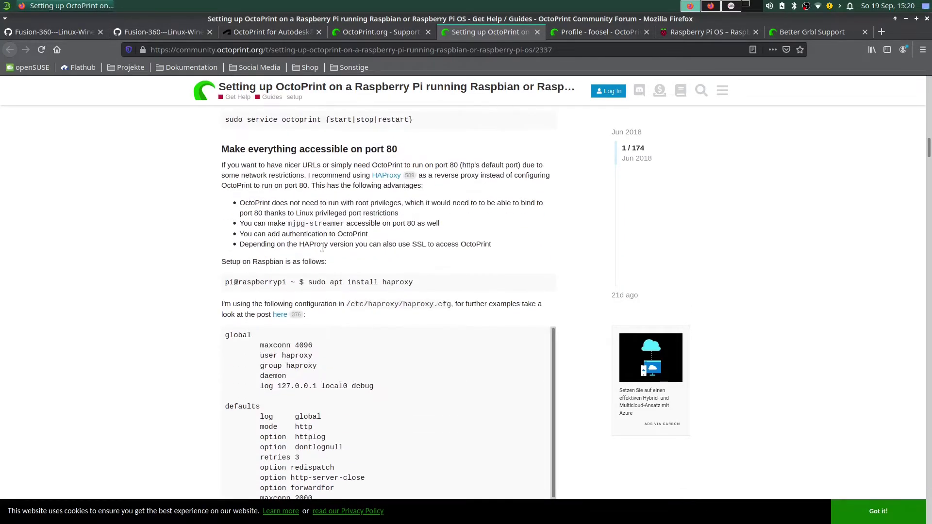
pyautogui.scroll(-12, 322, 247)
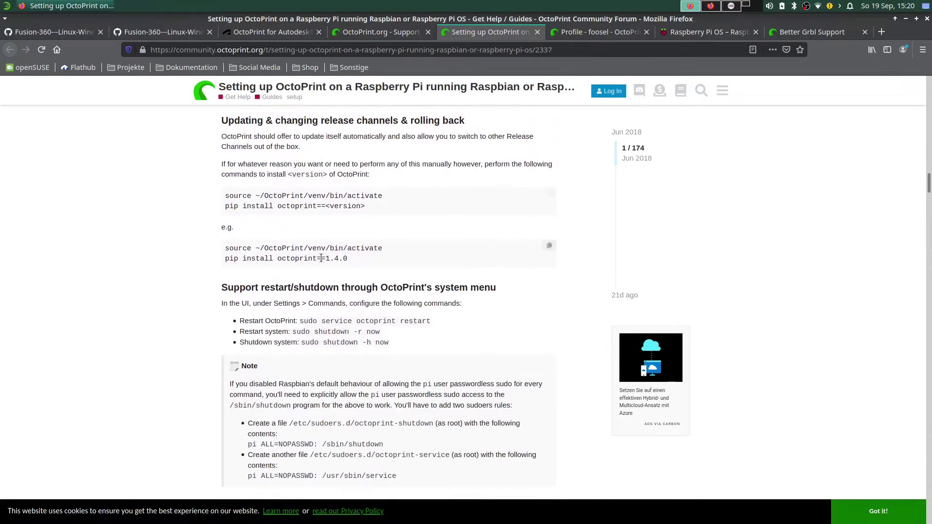
pyautogui.scroll(-5, 321, 258)
pyautogui.moveTo(219, 149); pyautogui.dragTo(549, 155)
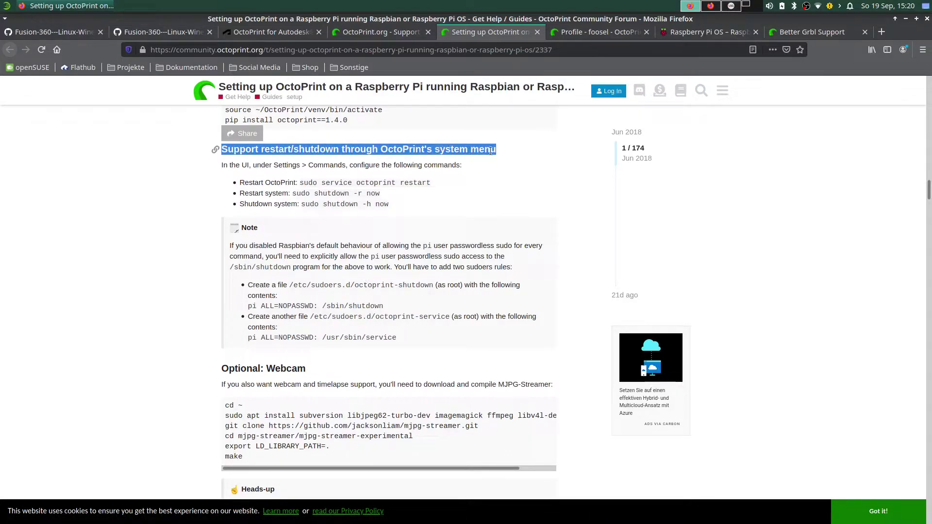
pyautogui.click(309, 183)
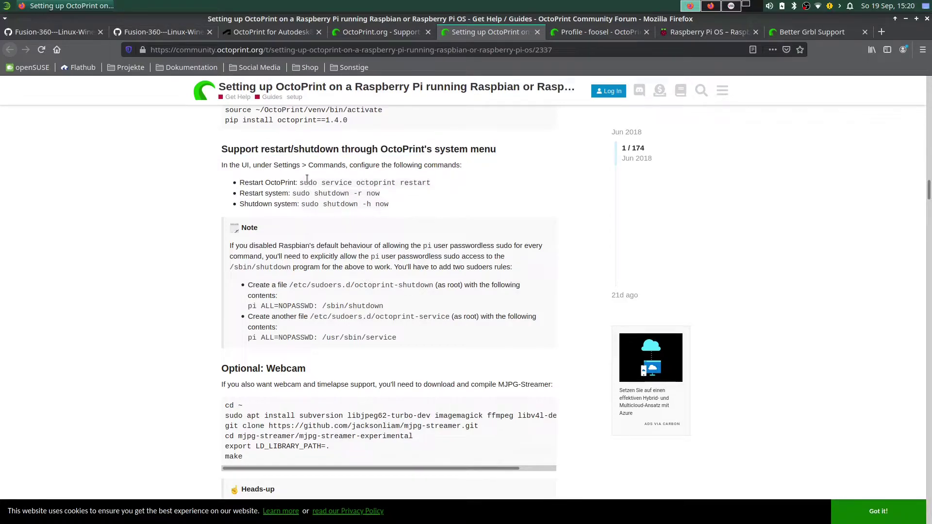
pyautogui.moveTo(300, 182); pyautogui.dragTo(452, 184)
# Paste 'sudo service octoprint restart' into the OctoPrint neustarten field.
pyautogui.rightClick(408, 184)
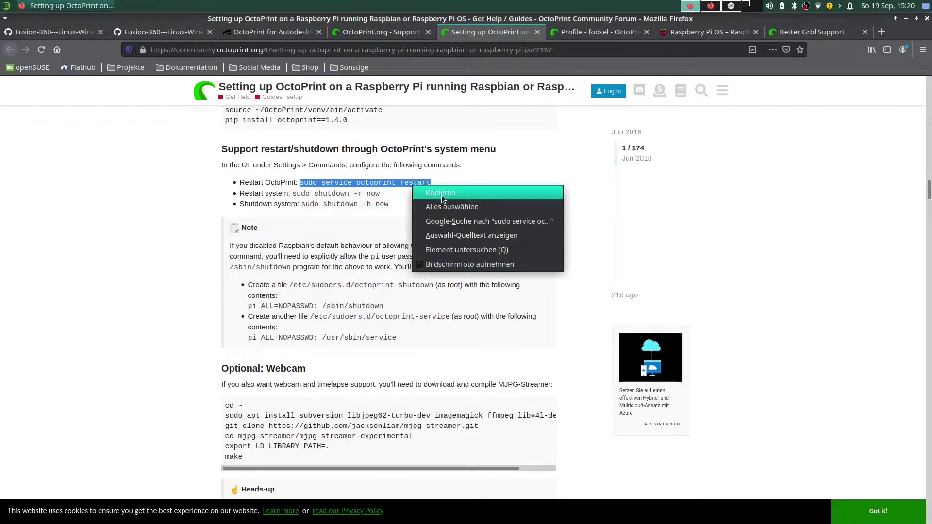
pyautogui.click(441, 195)
pyautogui.click(710, 6)
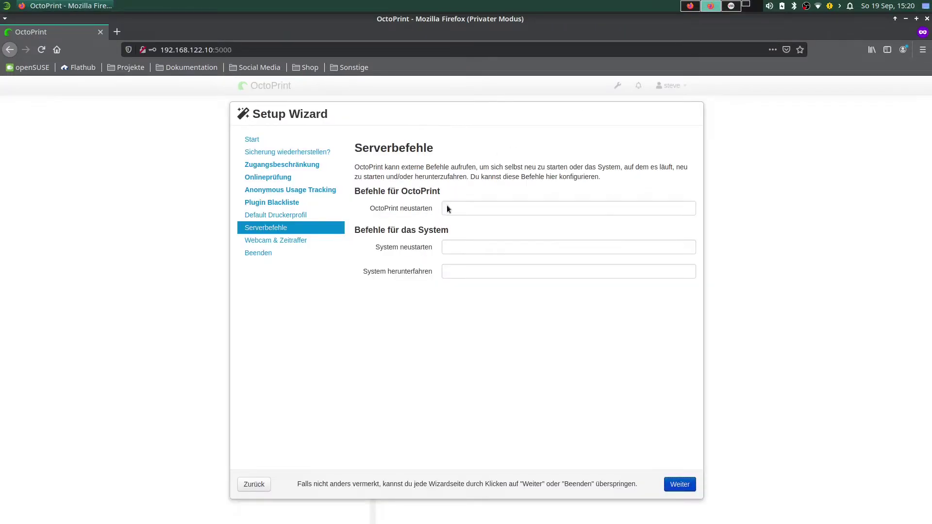
pyautogui.rightClick(447, 209)
pyautogui.click(488, 255)
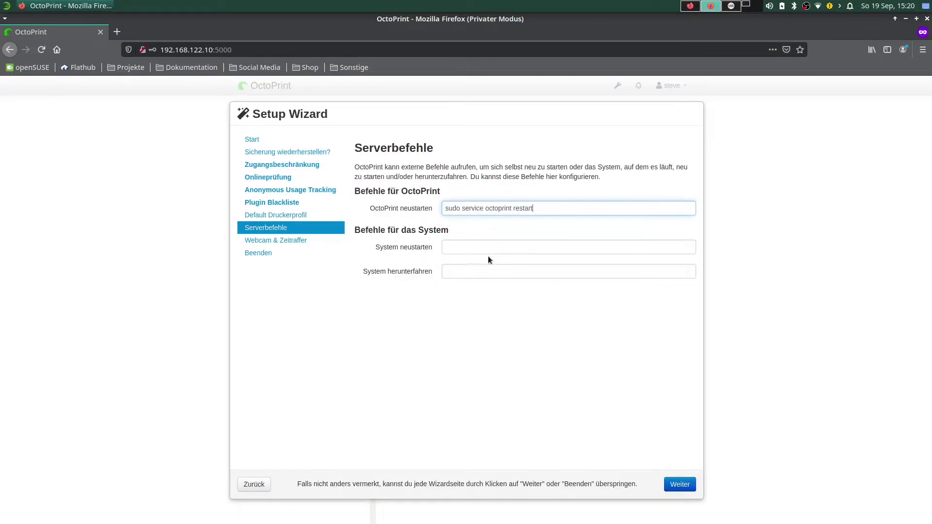
# Copy 'sudo shutdown -r now' from the guide into the System neustarten field.
pyautogui.click(694, 5)
pyautogui.moveTo(293, 193); pyautogui.dragTo(388, 198)
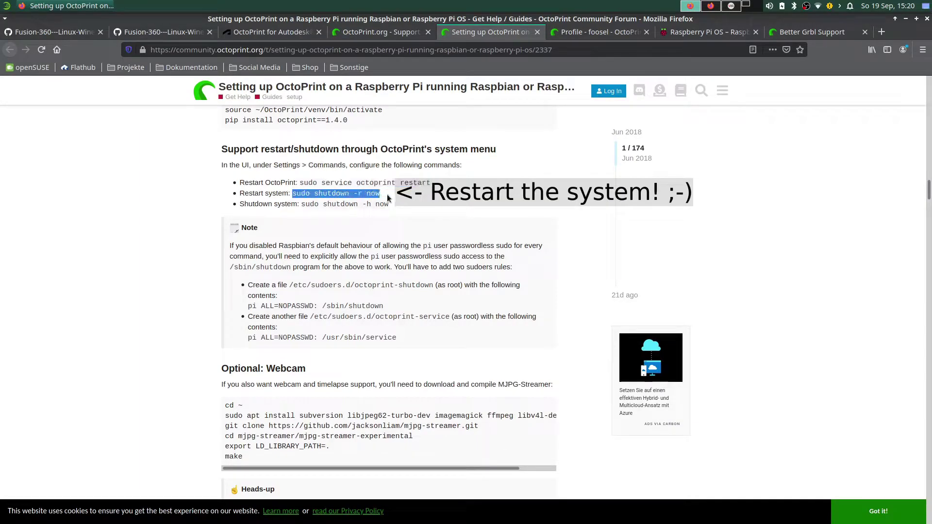
pyautogui.rightClick(388, 198)
pyautogui.click(406, 203)
pyautogui.click(711, 6)
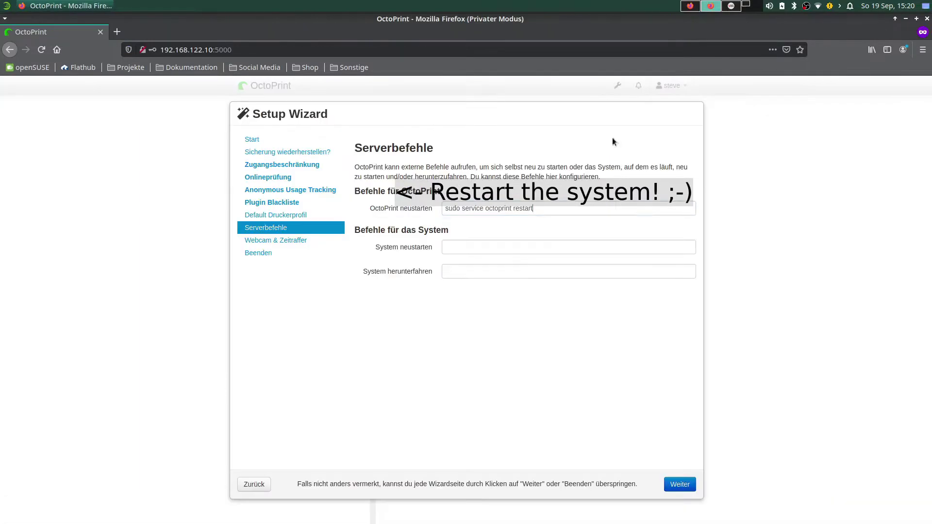
pyautogui.rightClick(447, 247)
pyautogui.click(496, 293)
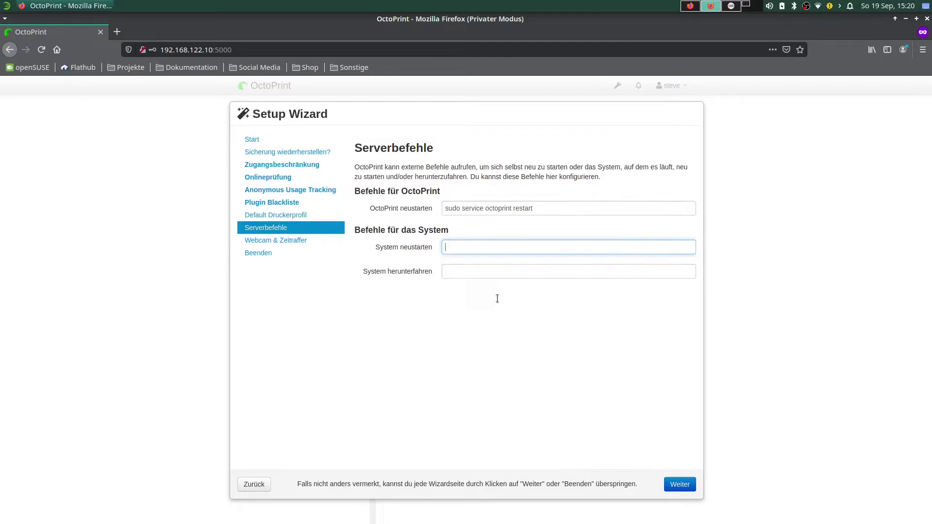
# Copy 'sudo shutdown -h now' from the guide into the System herunterfahren field.
pyautogui.click(684, 6)
pyautogui.moveTo(301, 204); pyautogui.dragTo(391, 210)
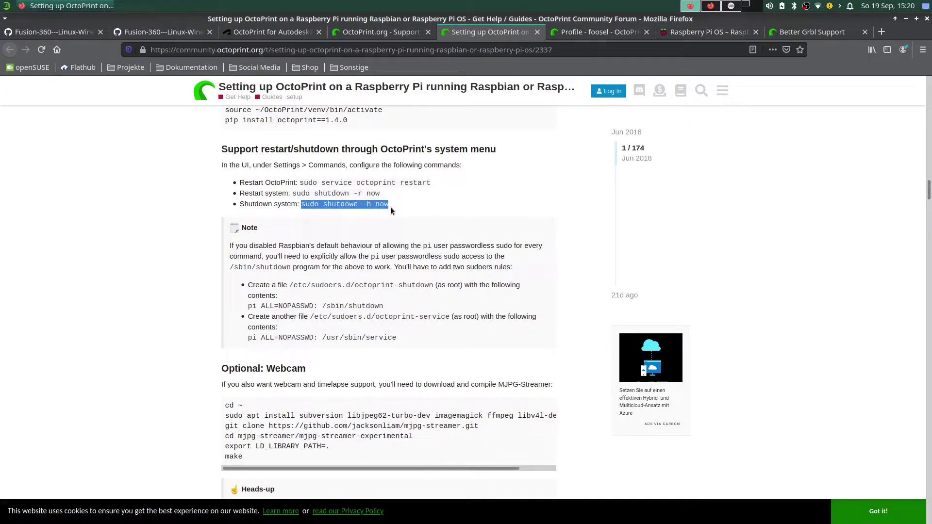
pyautogui.rightClick(369, 205)
pyautogui.click(380, 215)
pyautogui.click(710, 6)
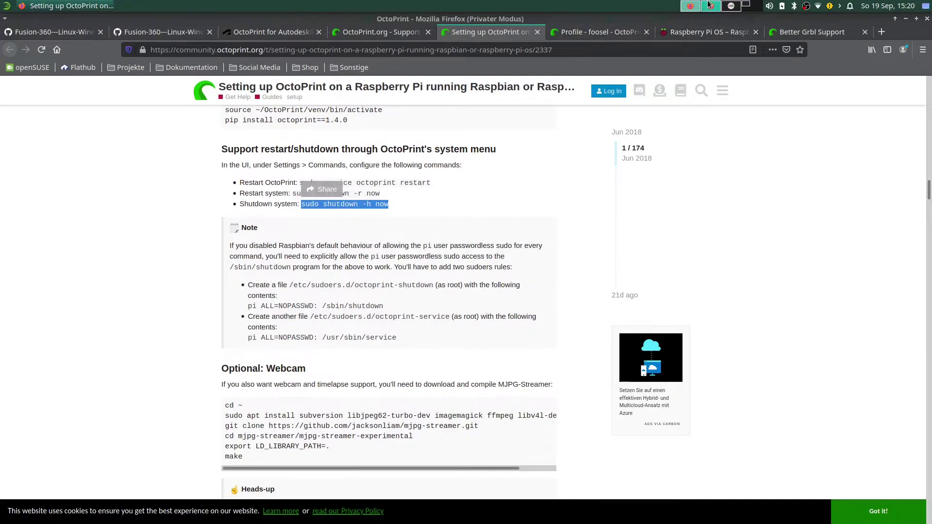
pyautogui.rightClick(447, 270)
pyautogui.click(474, 314)
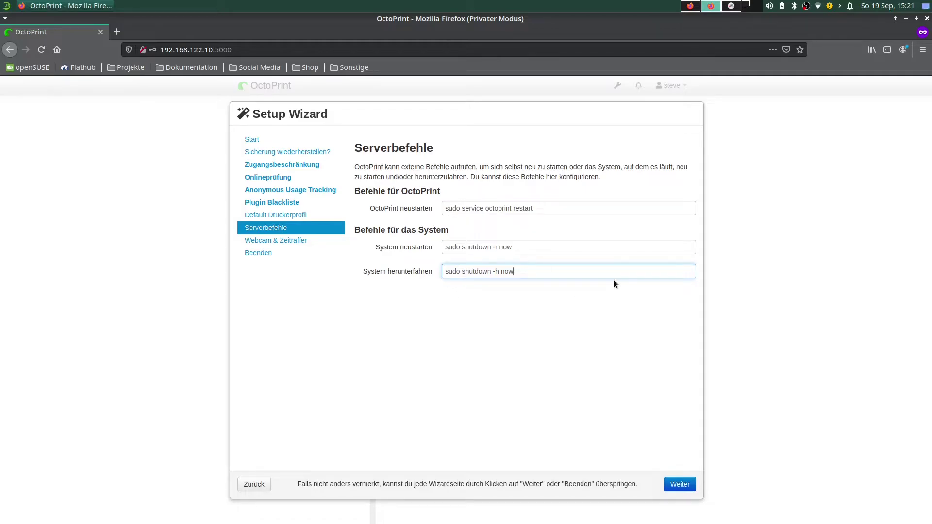
# Advance the wizard to Webcam & Zeitraffer, then resume reading the forum guide.
pyautogui.click(673, 486)
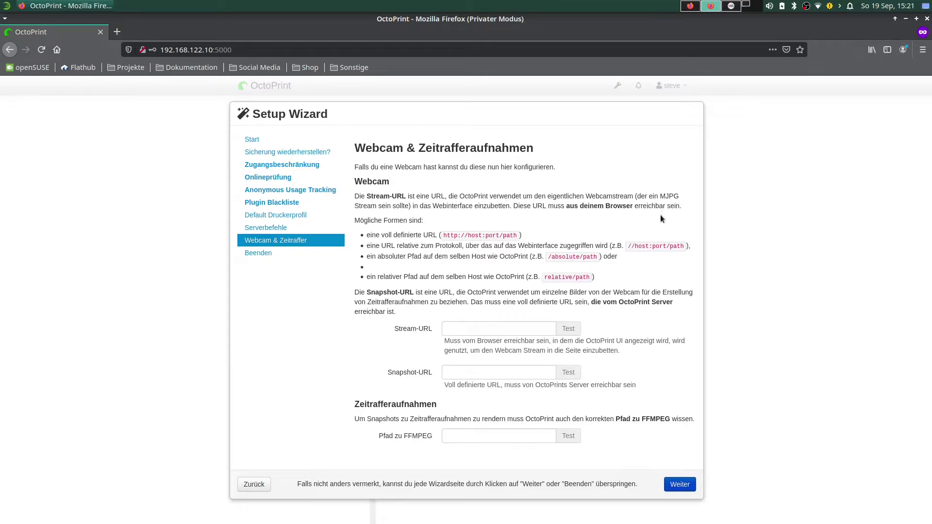
pyautogui.click(690, 5)
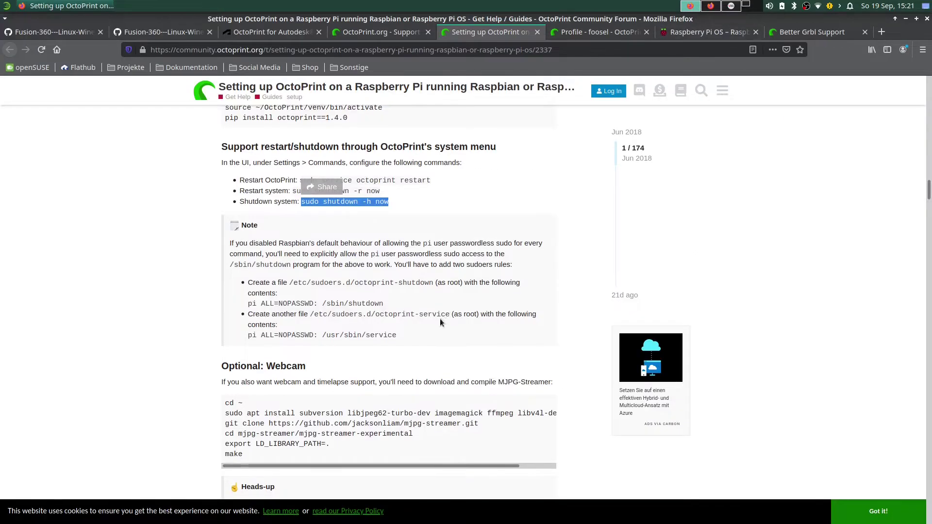
pyautogui.scroll(-4, 440, 318)
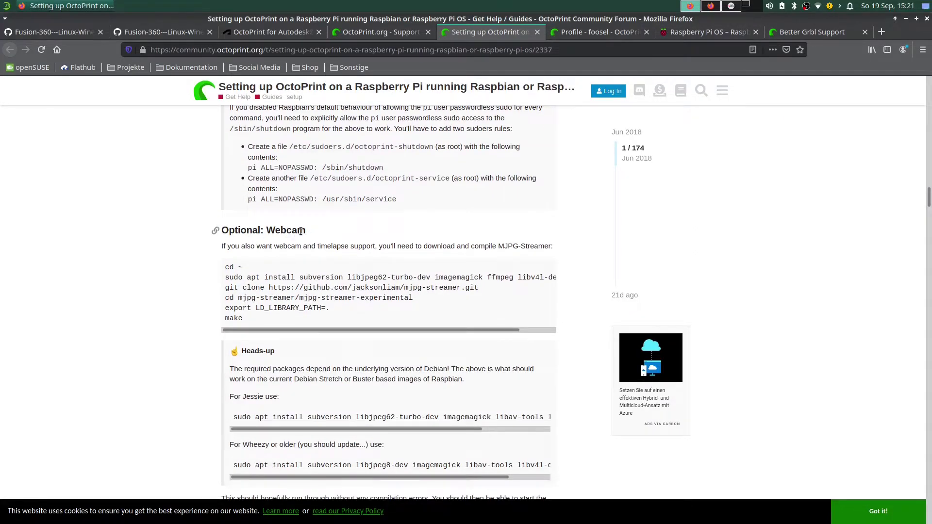
pyautogui.scroll(-7, 347, 272)
pyautogui.scroll(-12, 330, 295)
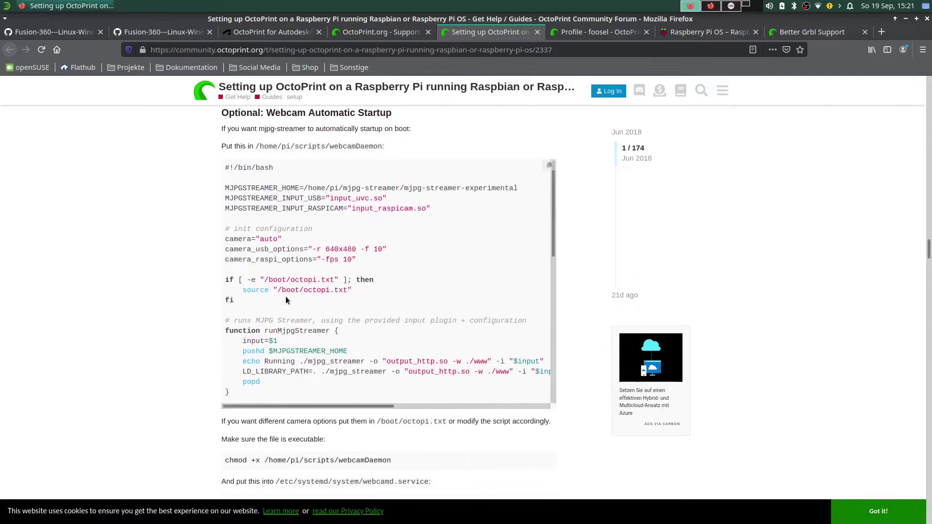
# Scroll through the rest of the forum guide, then take the wizard to its final Beenden page.
pyautogui.scroll(2, 315, 193)
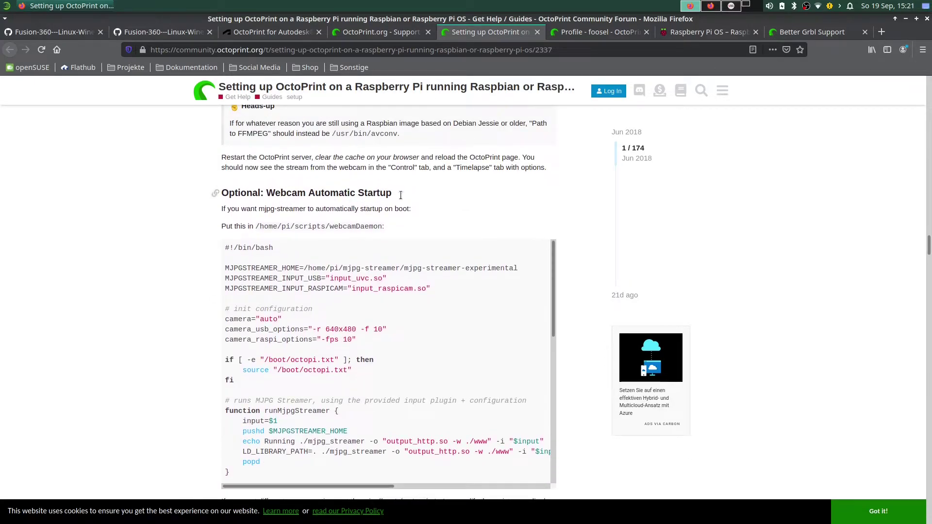
pyautogui.scroll(-5, 500, 233)
pyautogui.scroll(-3, 505, 256)
pyautogui.scroll(-10, 461, 367)
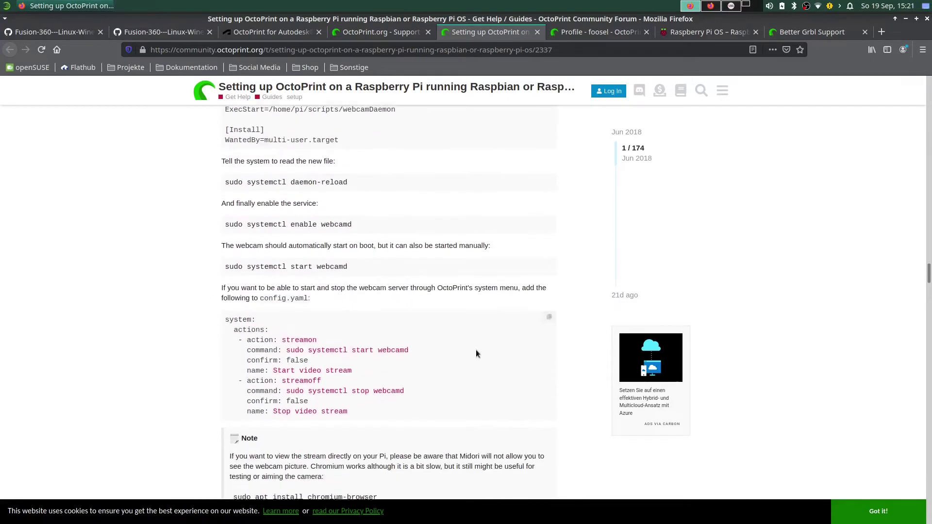
pyautogui.scroll(-6, 522, 343)
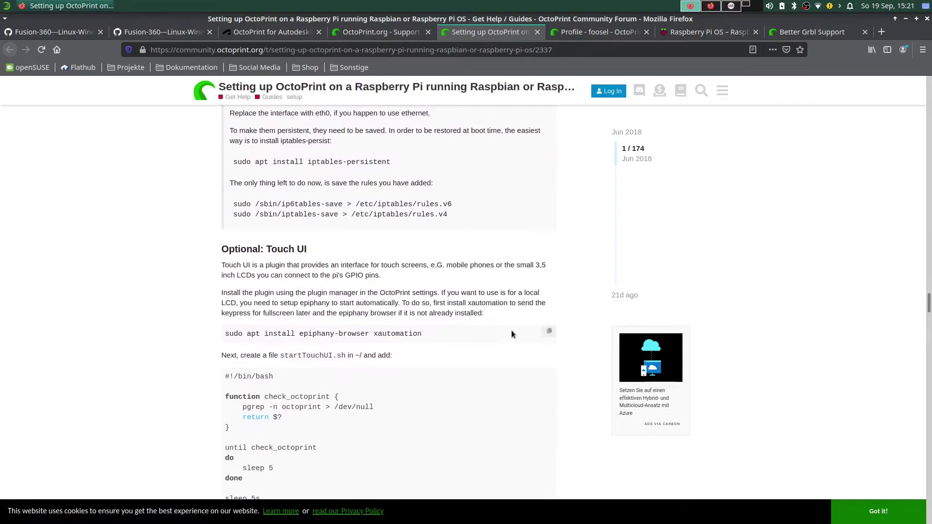
pyautogui.scroll(-2, 497, 329)
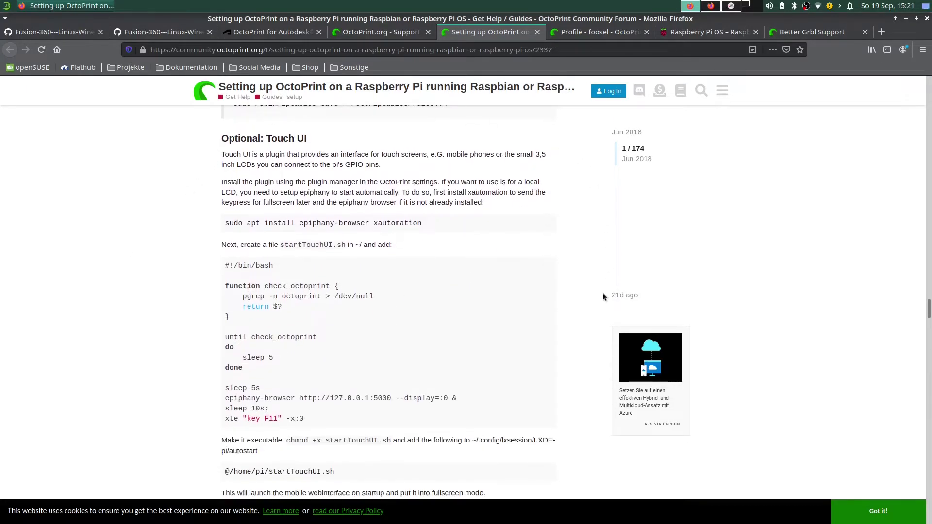
pyautogui.scroll(-3, 412, 239)
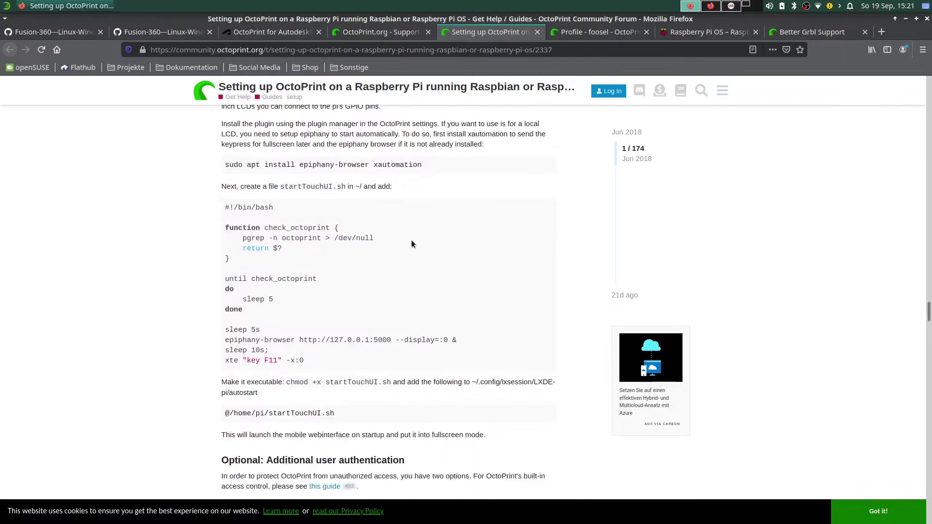
pyautogui.scroll(-3, 398, 257)
pyautogui.scroll(-7, 389, 256)
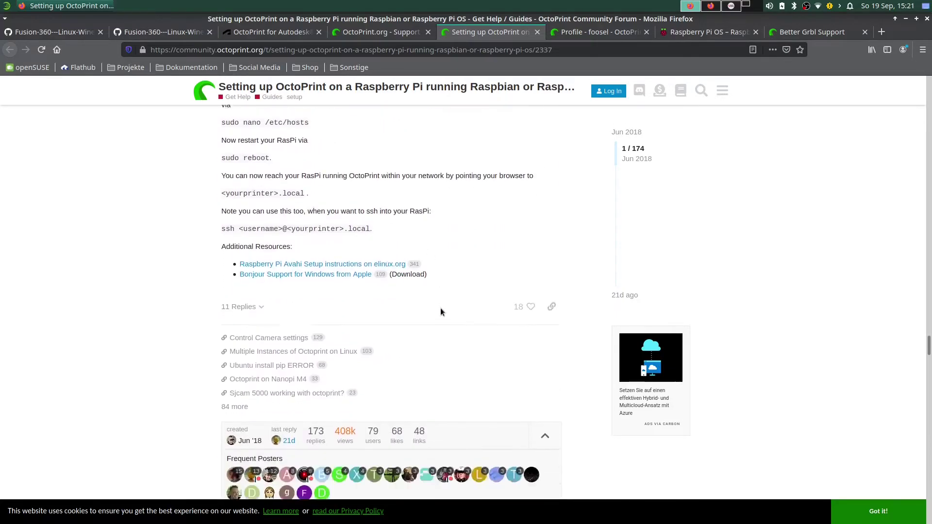
pyautogui.scroll(3, 510, 204)
pyautogui.scroll(4, 558, 245)
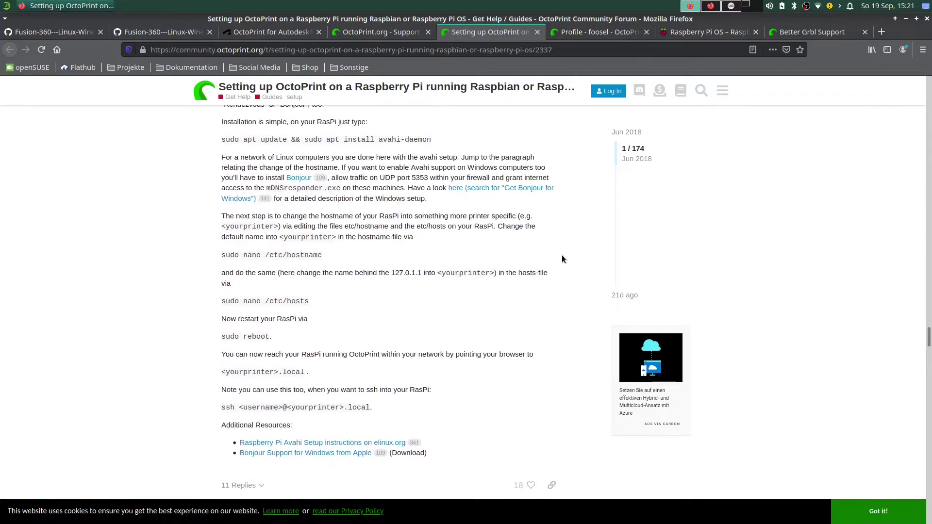
pyautogui.moveTo(929, 322); pyautogui.dragTo(930, 85)
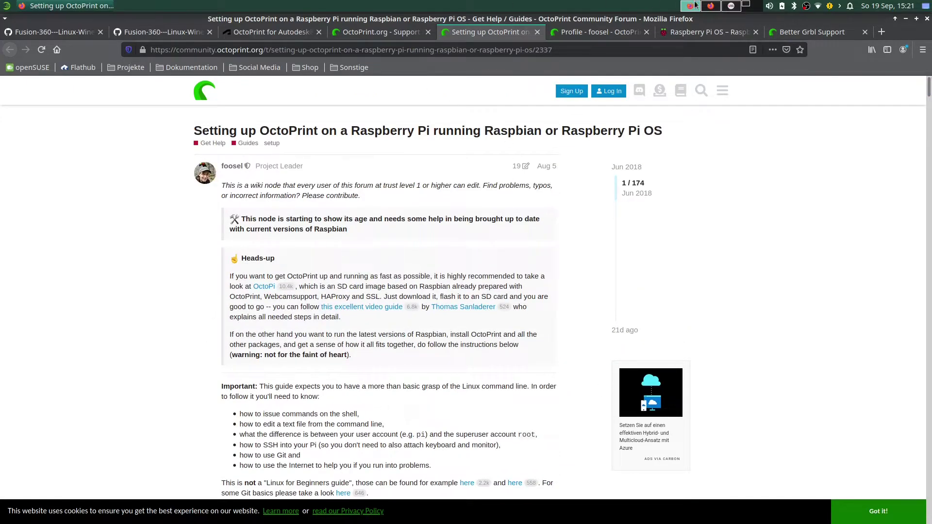
pyautogui.click(711, 6)
pyautogui.click(681, 485)
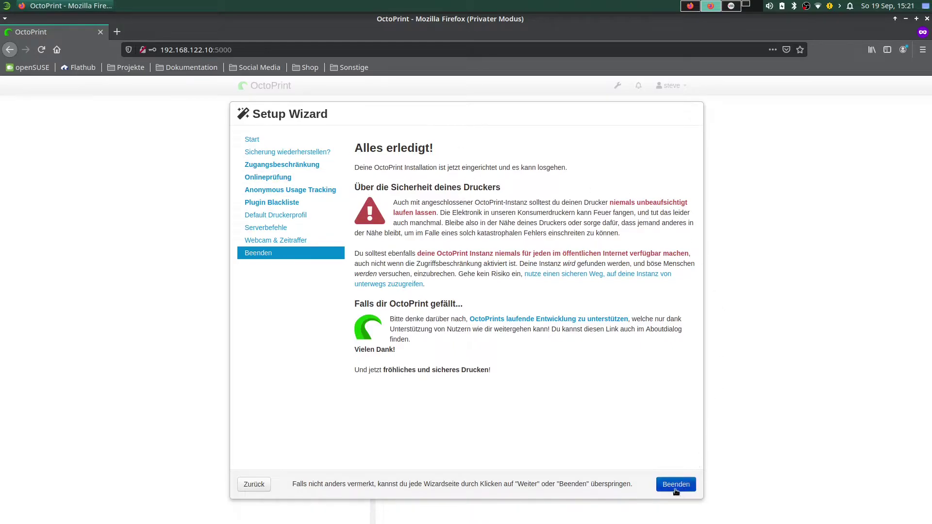
# Finish the OctoPrint setup wizard to reveal the dashboard showing Printer X offline.
pyautogui.click(679, 485)
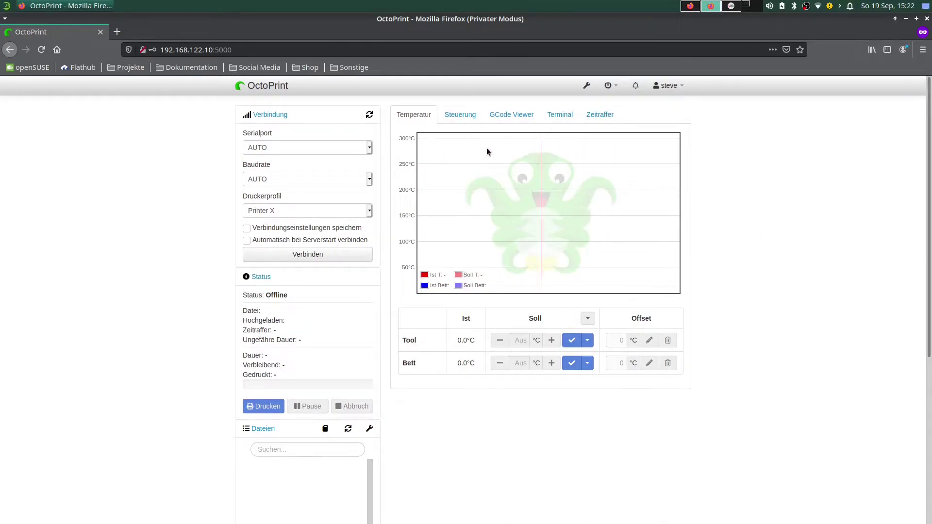
pyautogui.click(460, 116)
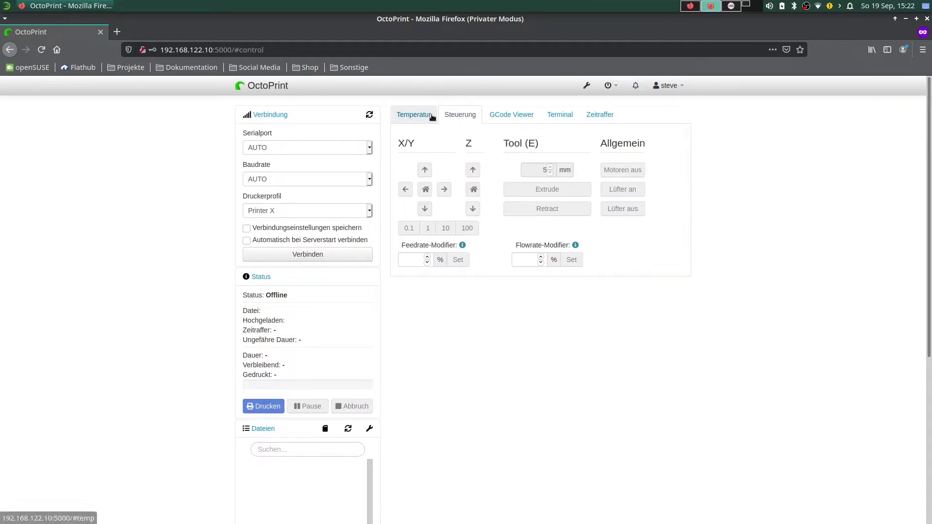
pyautogui.click(517, 115)
pyautogui.click(571, 116)
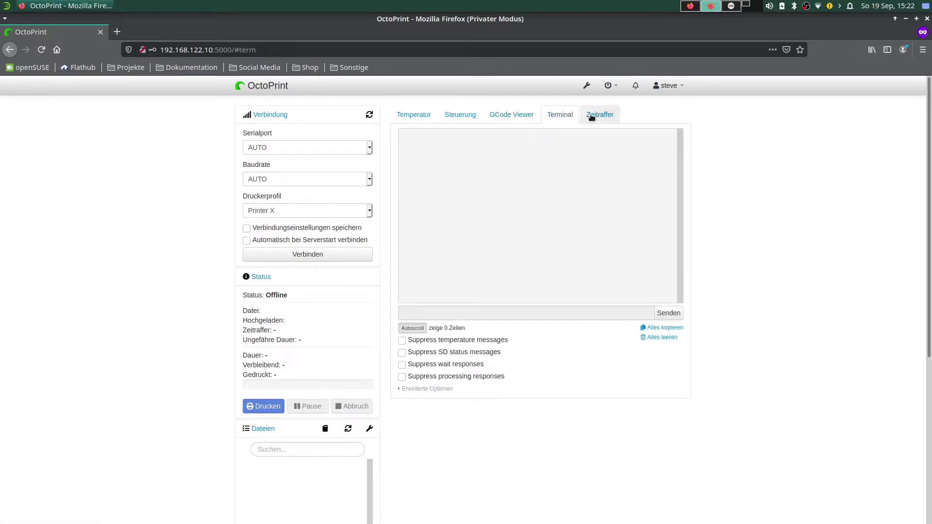
pyautogui.click(419, 116)
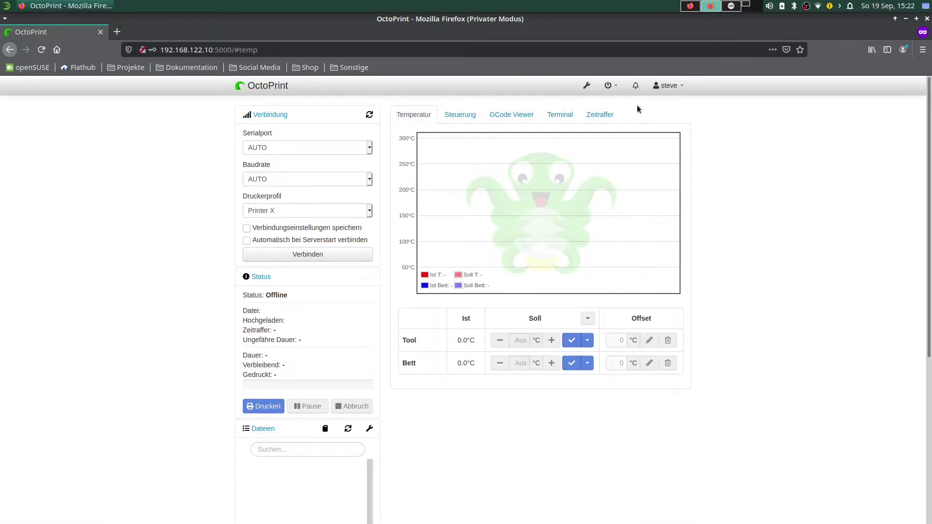
pyautogui.click(605, 117)
pyautogui.click(421, 121)
pyautogui.click(270, 149)
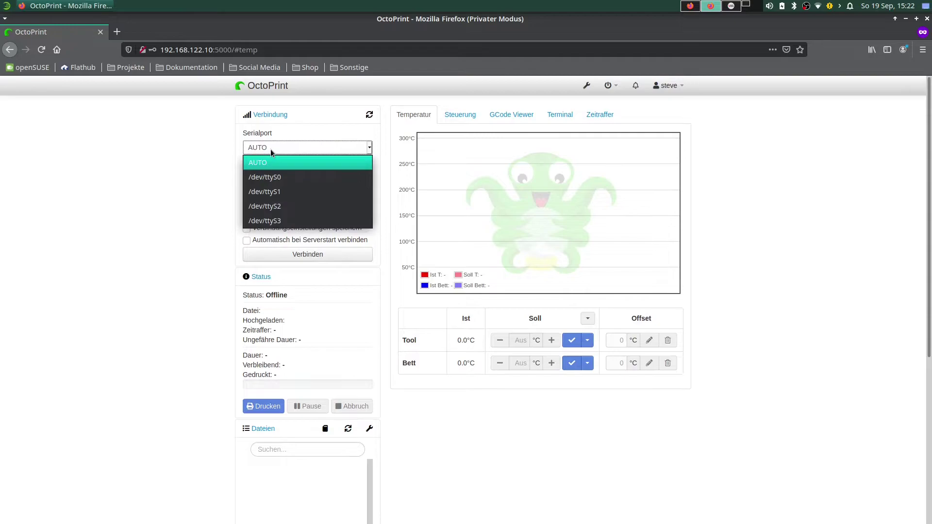
pyautogui.click(224, 150)
pyautogui.click(275, 178)
pyautogui.click(234, 194)
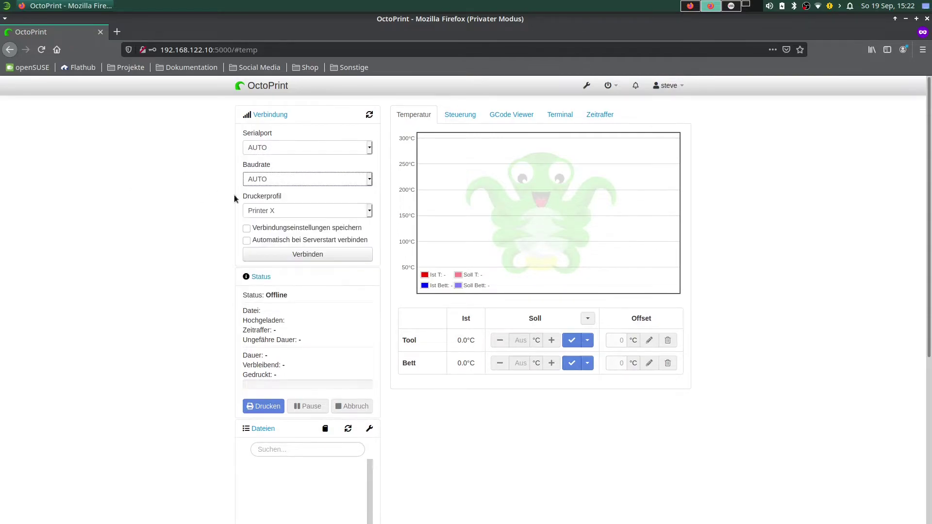
pyautogui.click(268, 212)
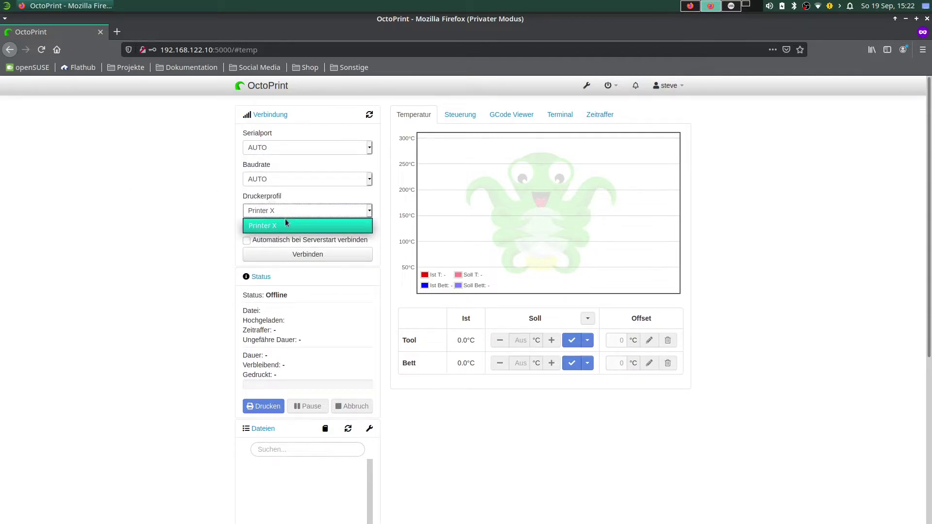
pyautogui.click(257, 226)
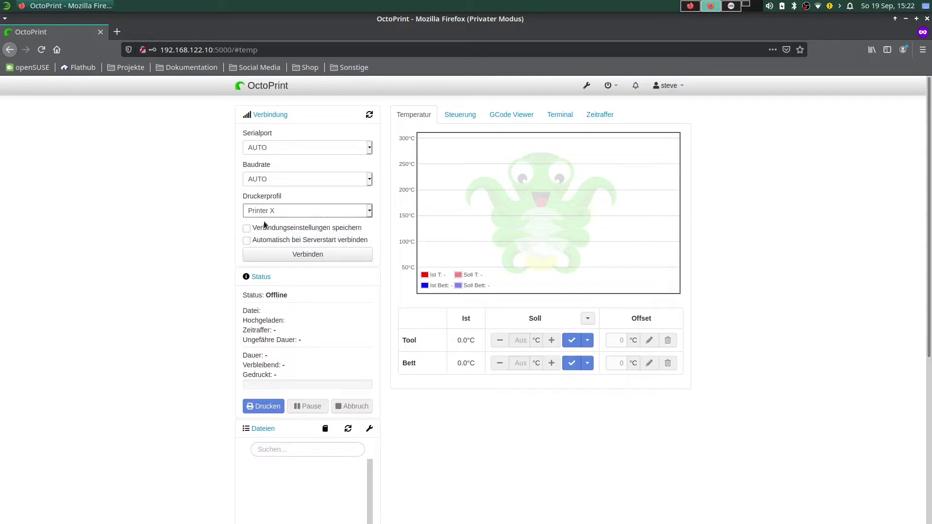
pyautogui.click(268, 214)
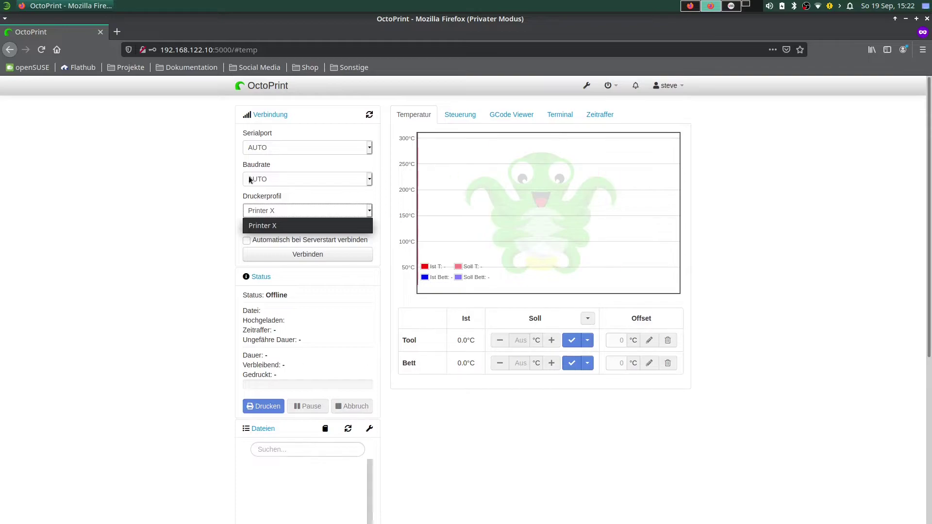
pyautogui.click(162, 210)
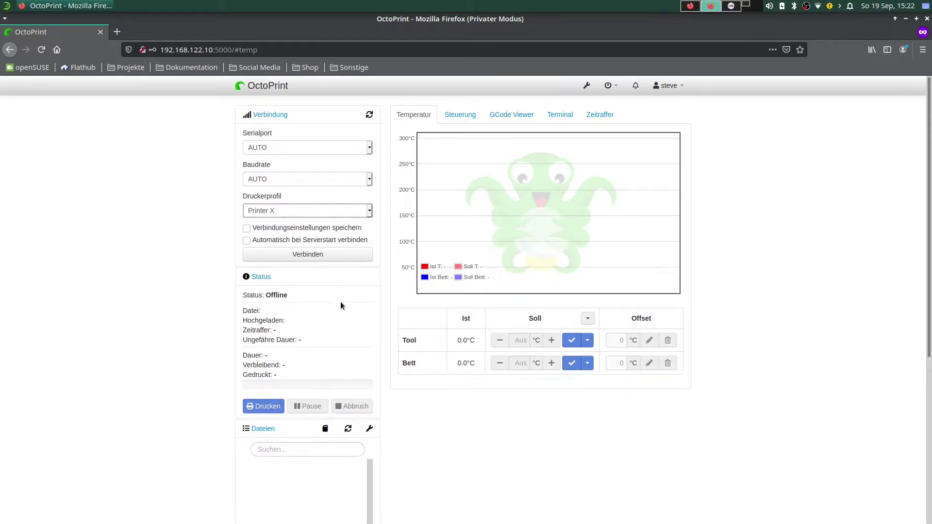
pyautogui.scroll(-2, 340, 306)
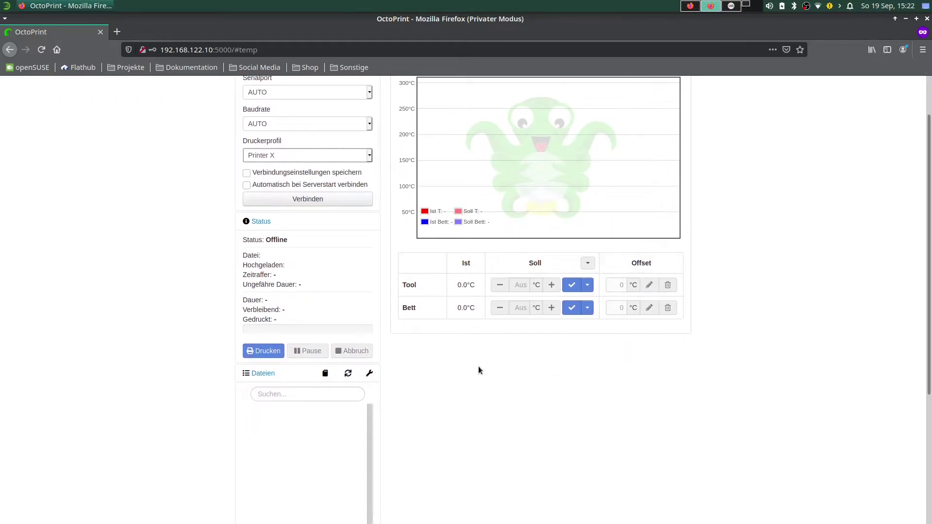
pyautogui.scroll(2, 427, 335)
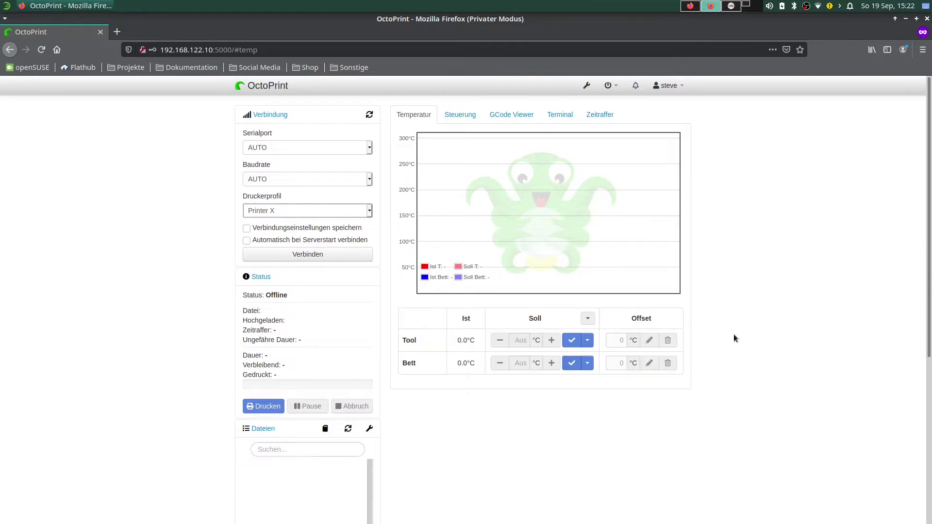
pyautogui.scroll(-4, 633, 440)
pyautogui.scroll(4, 626, 445)
# Stop the running Wine process in Terminal, then maximize and clear the window.
pyautogui.click(752, 9)
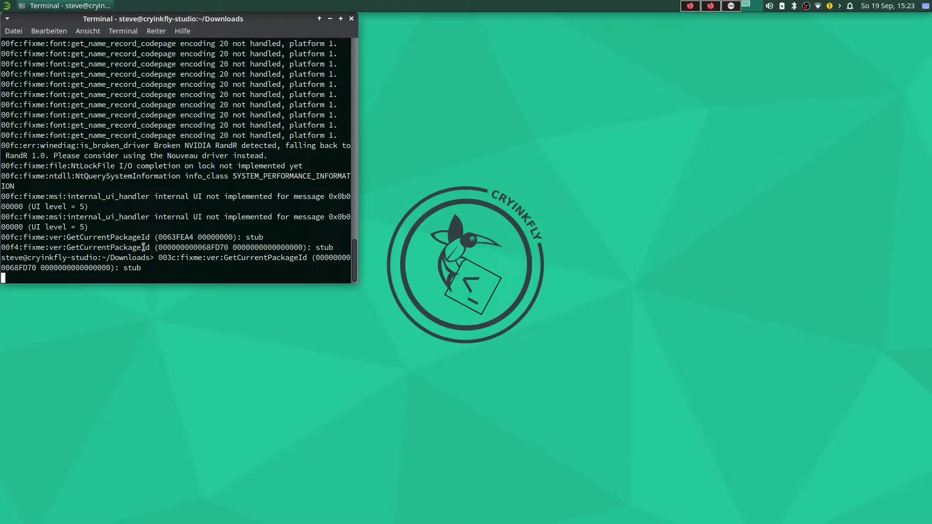
pyautogui.hotkey('ctrl', 'c')
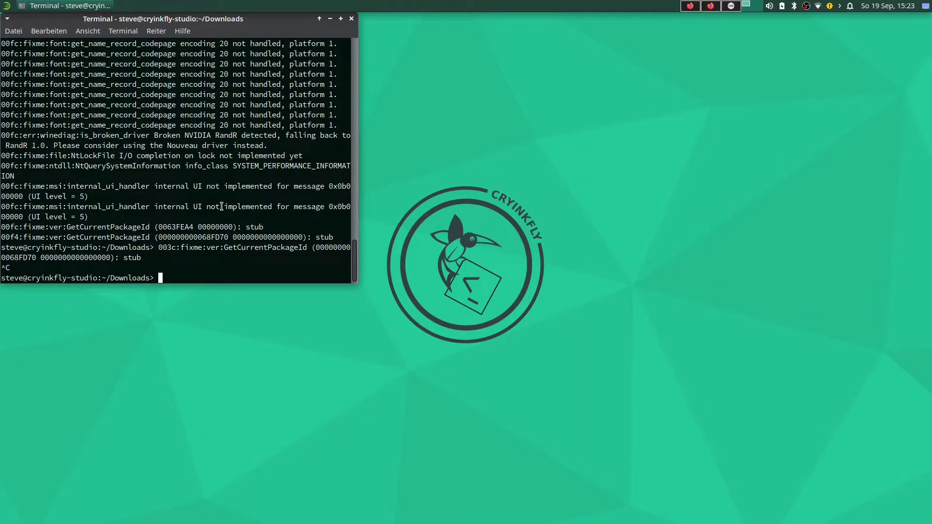
pyautogui.write('clear')
pyautogui.press('Return')
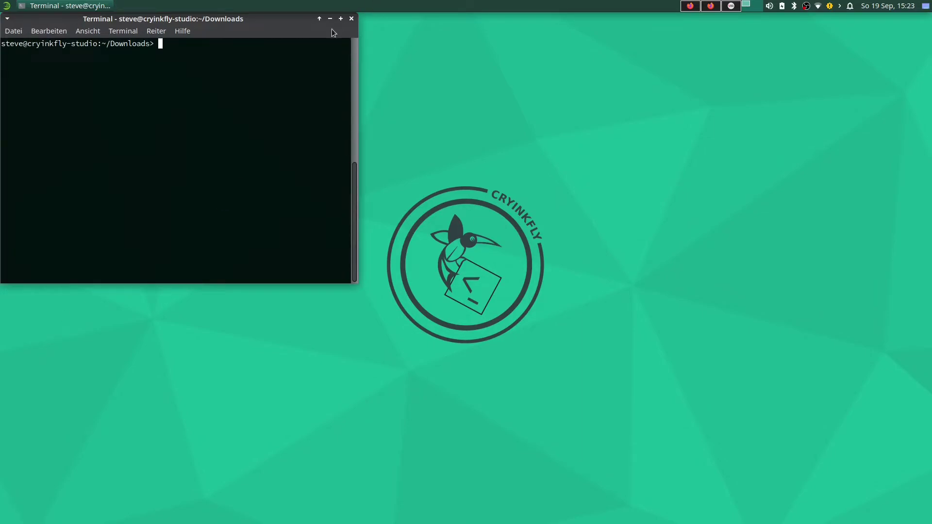
pyautogui.click(340, 19)
pyautogui.write('c')
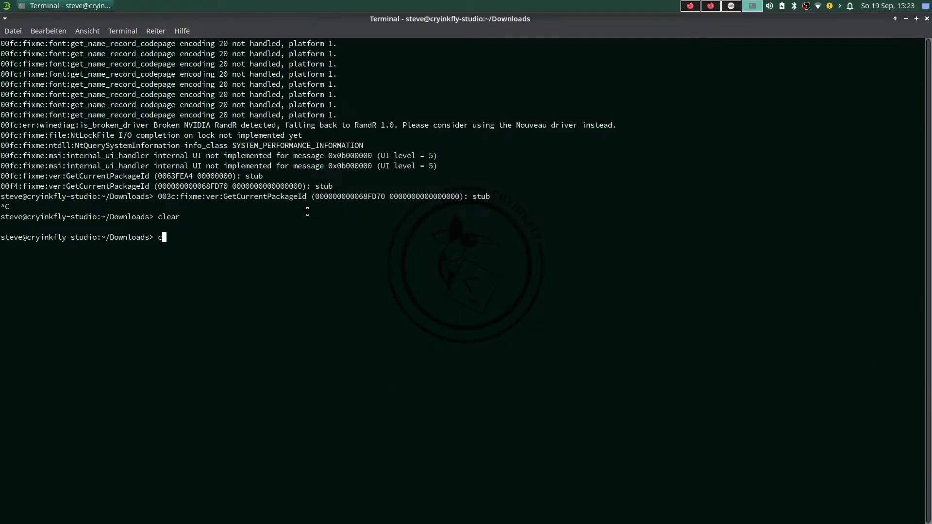
pyautogui.write('lear')
pyautogui.press('Return')
# Rerun the earlier wine command from history to launch Fusion 360.
pyautogui.press('Up')
pyautogui.press('Up')
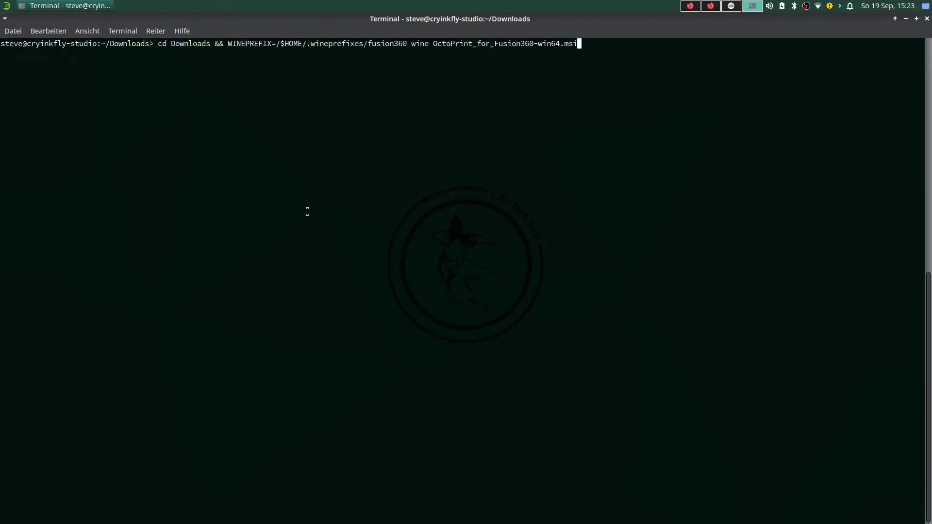
pyautogui.press('Up')
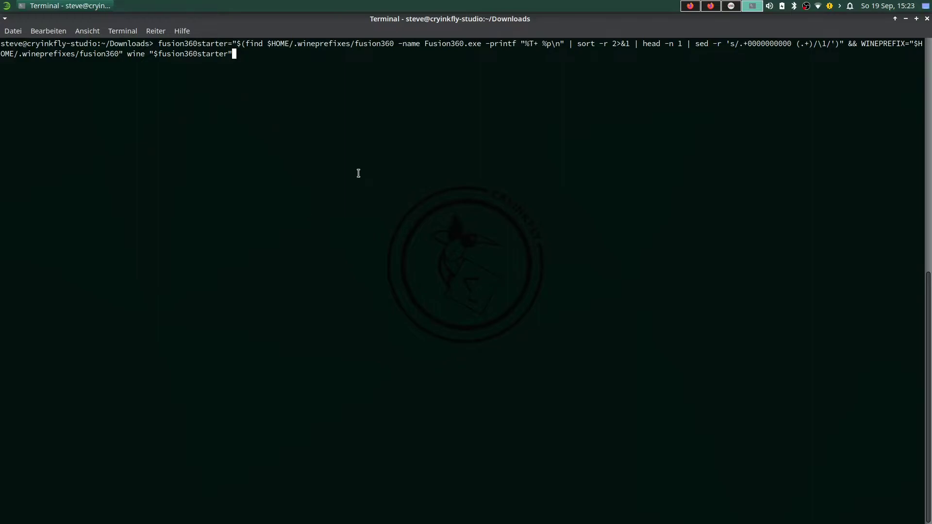
pyautogui.press('Return')
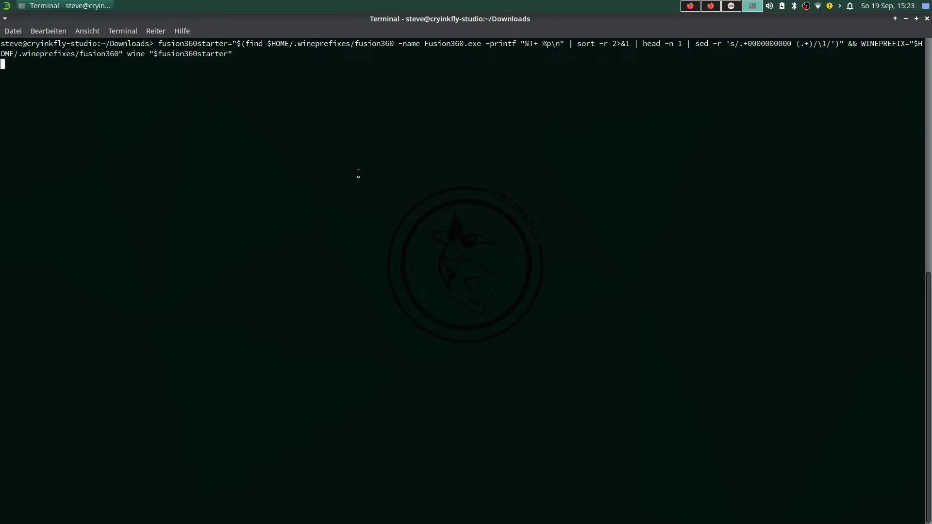
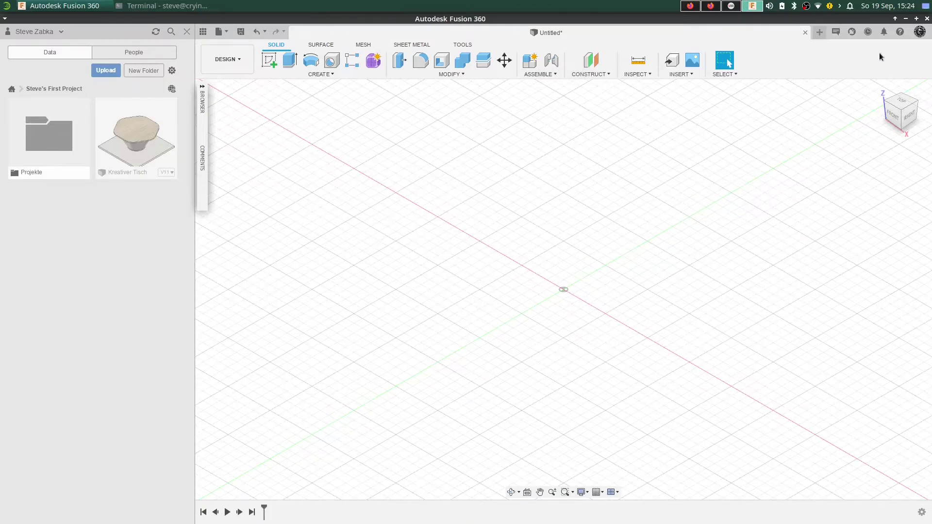
# Check the Fusion 360 version information from the help menu, then dismiss it.
pyautogui.click(899, 32)
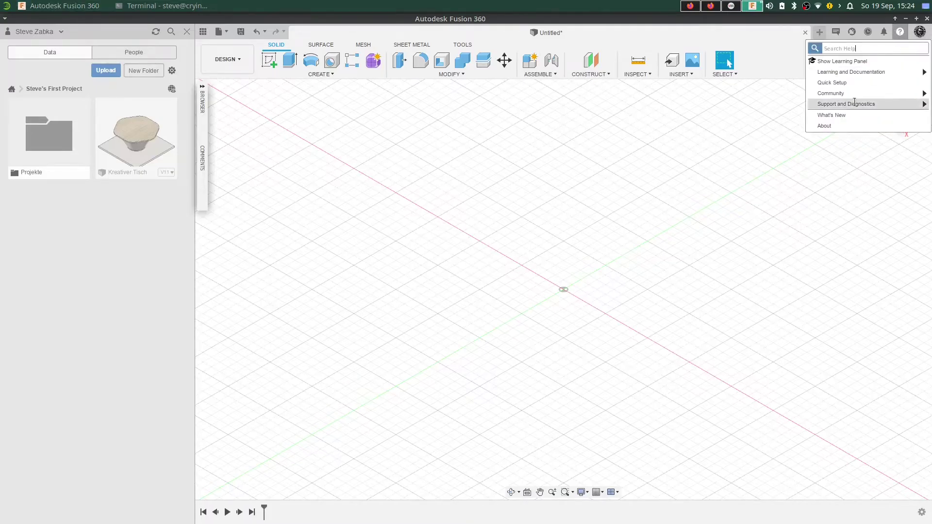
pyautogui.click(831, 125)
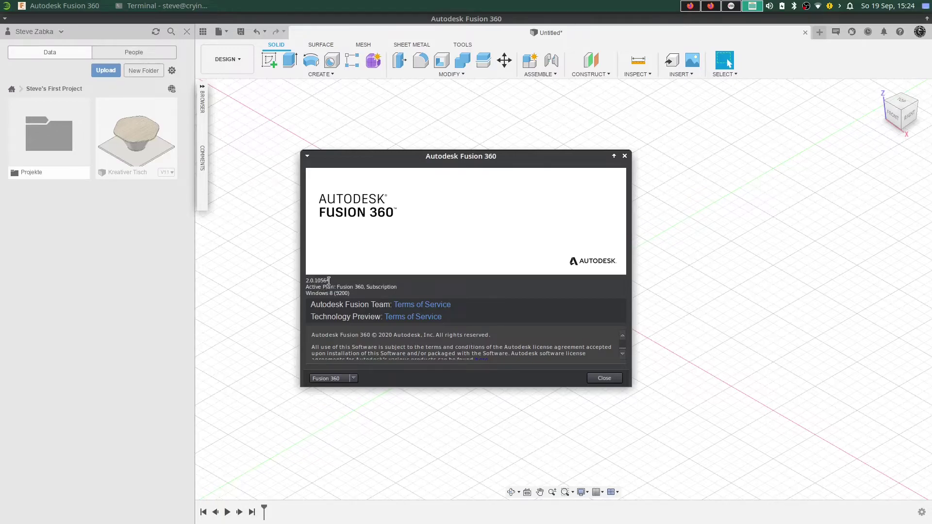
pyautogui.click(605, 379)
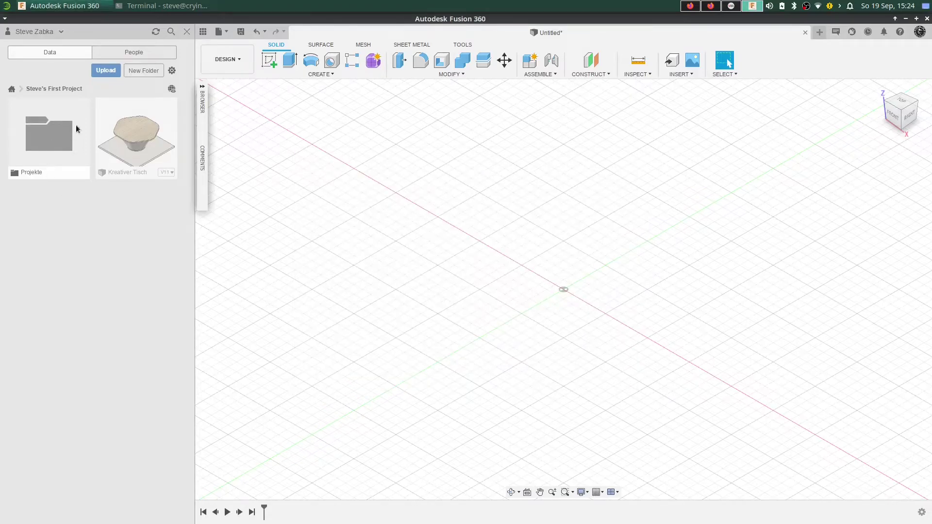
# Open the Gleiter Gardi-Klick design from Projekte > Auto, Wohnwagen & Zubehör > Teile > Wohnwagen.
pyautogui.click(50, 135)
pyautogui.click(139, 139)
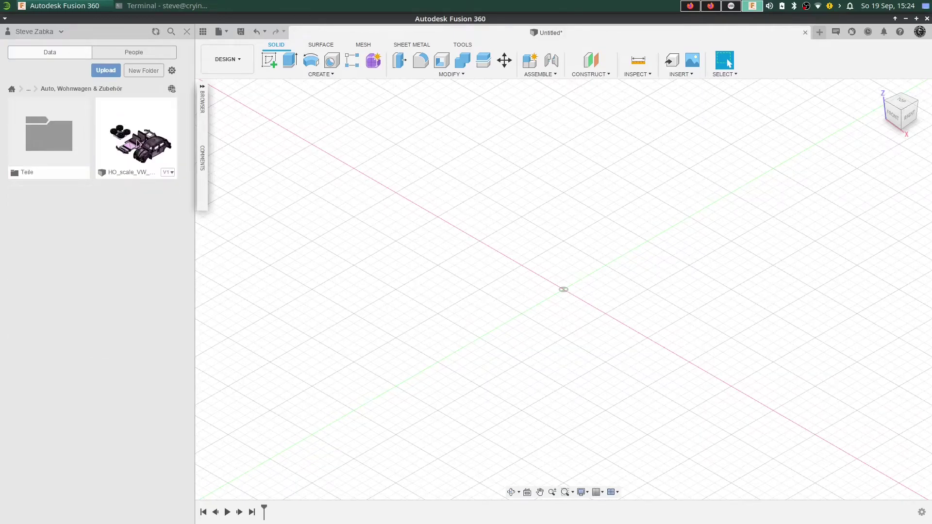
pyautogui.click(51, 133)
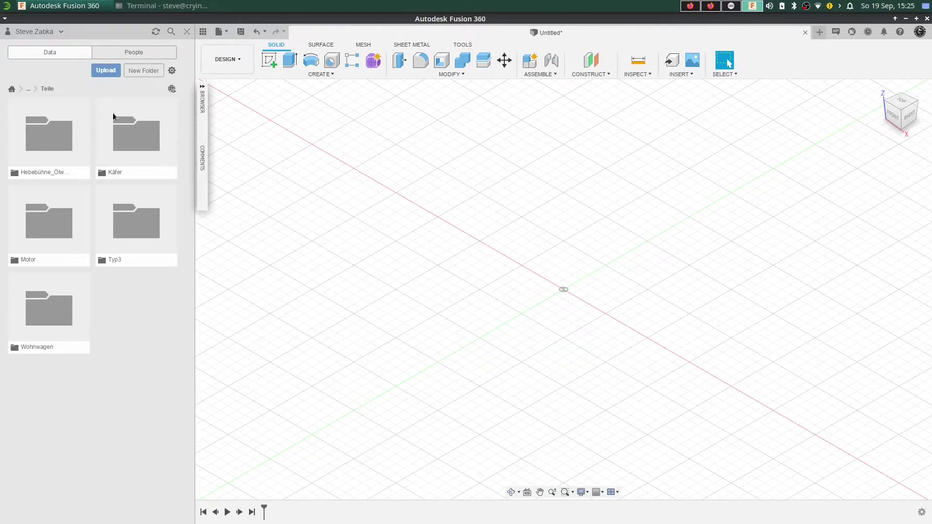
pyautogui.click(61, 310)
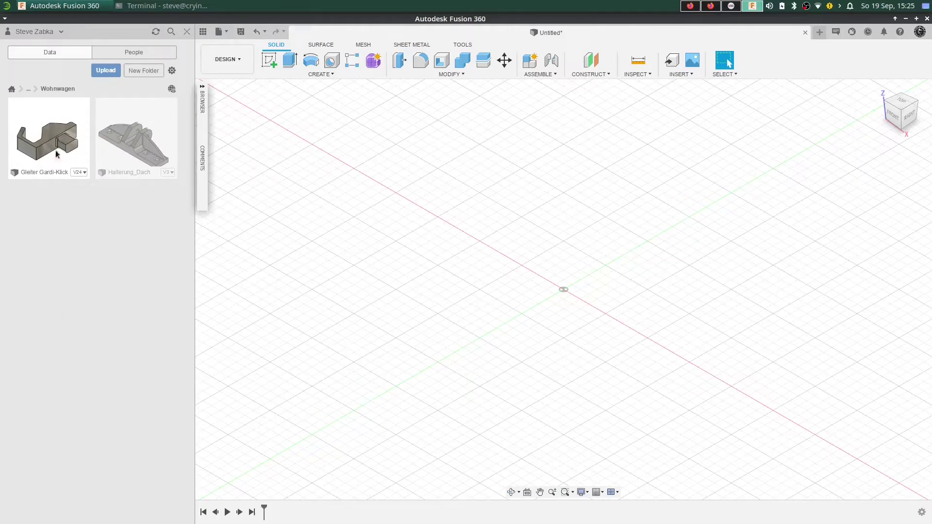
pyautogui.doubleClick(43, 147)
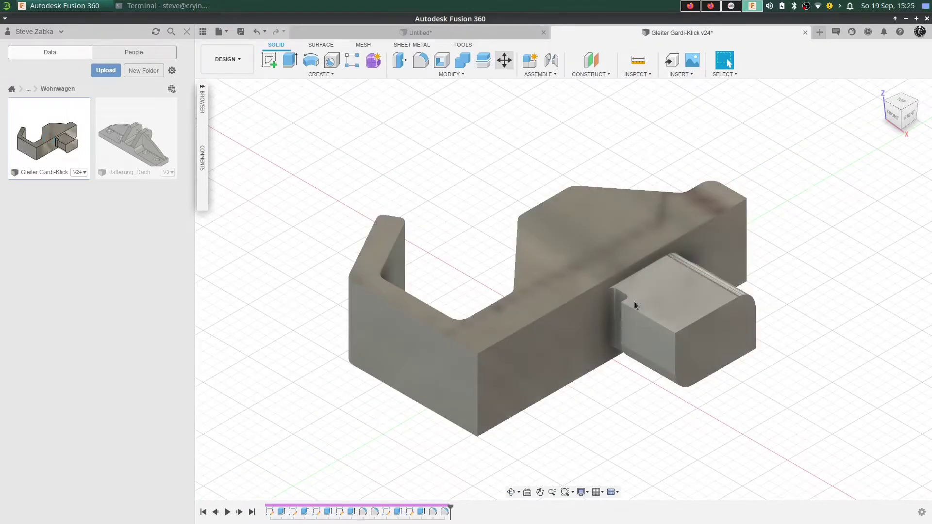
# Hide the data panel and switch to the MANUFACTURE workspace.
pyautogui.click(202, 32)
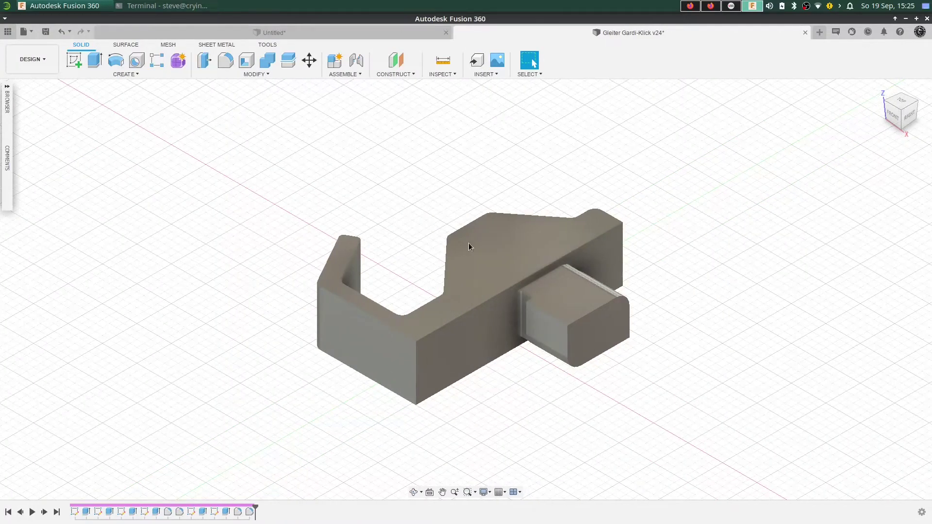
pyautogui.click(39, 61)
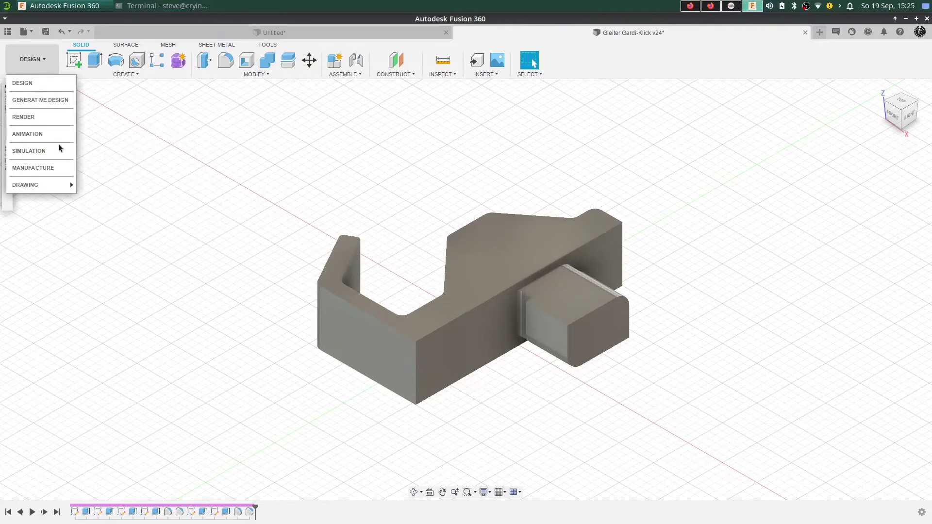
pyautogui.click(43, 107)
pyautogui.click(39, 66)
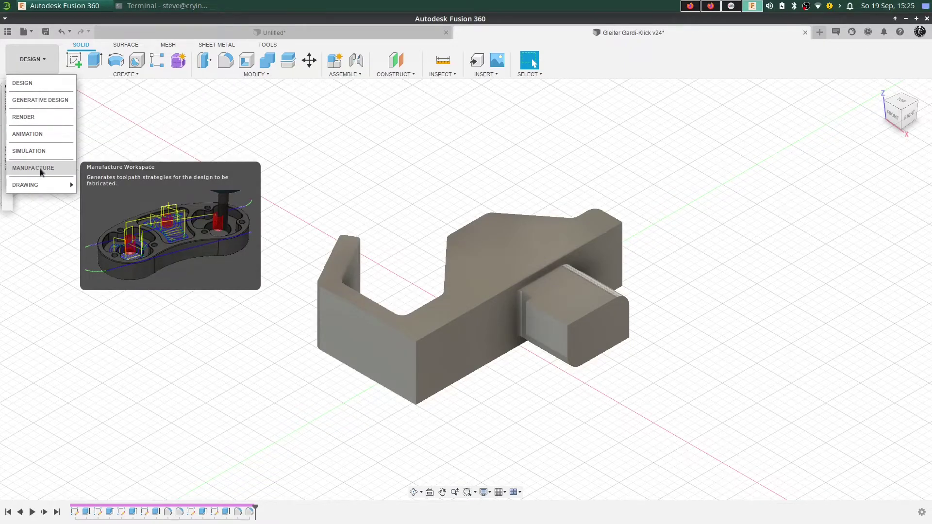
pyautogui.click(39, 168)
pyautogui.click(32, 58)
pyautogui.click(36, 170)
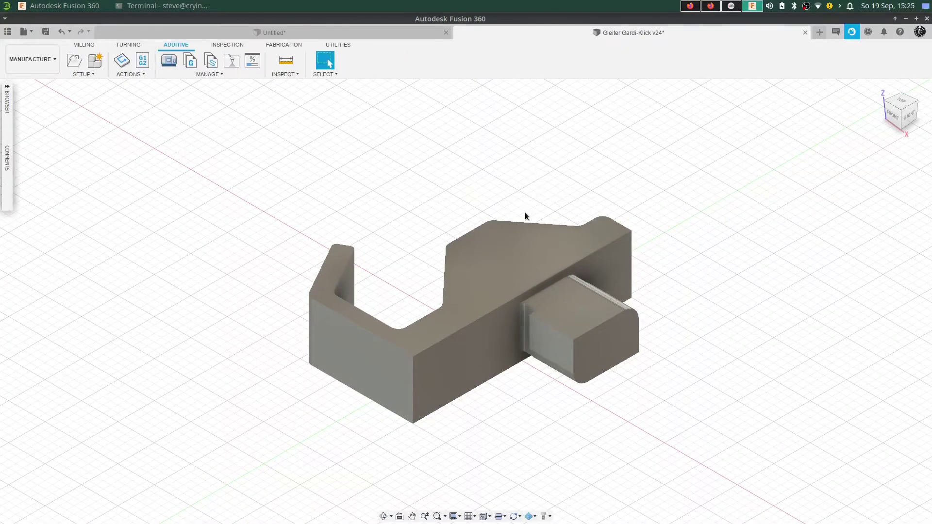
# Create an Additive setup using the Creality Ender 3 machine and confirm it.
pyautogui.scroll(-3, 607, 241)
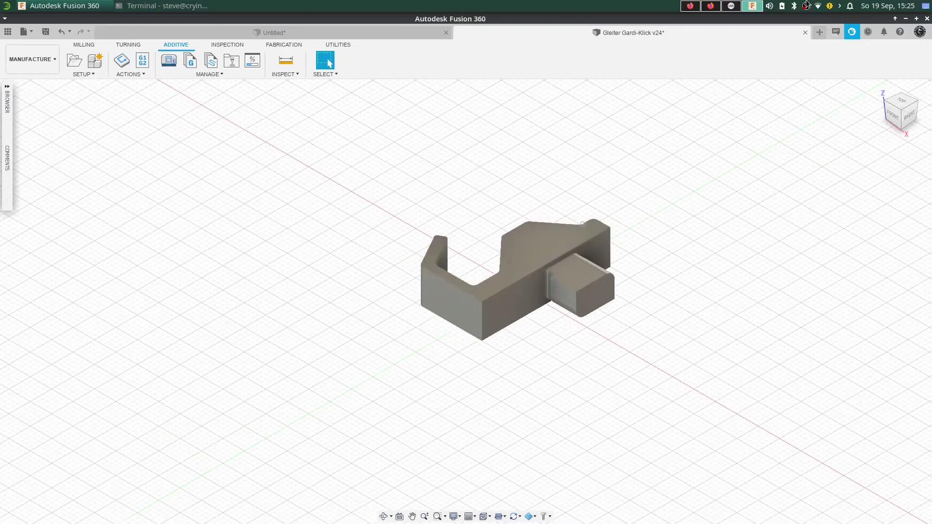
pyautogui.click(75, 65)
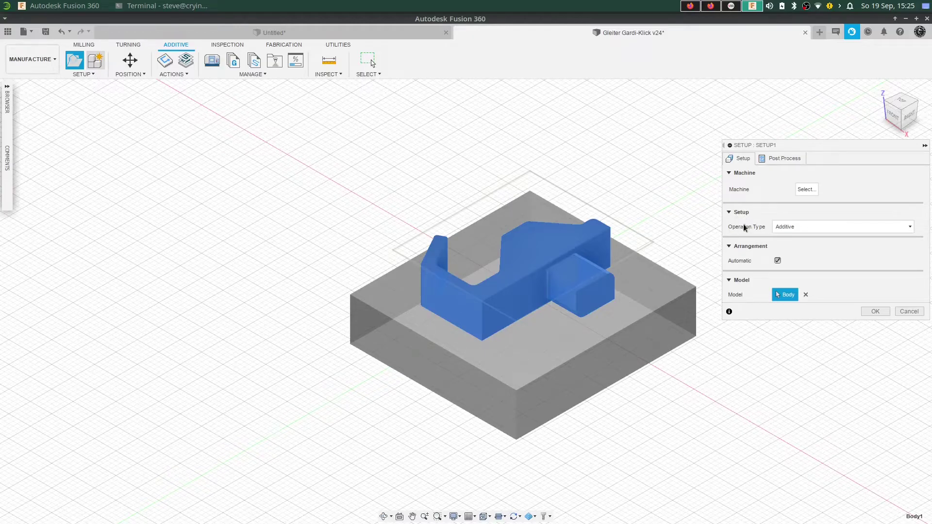
pyautogui.click(790, 227)
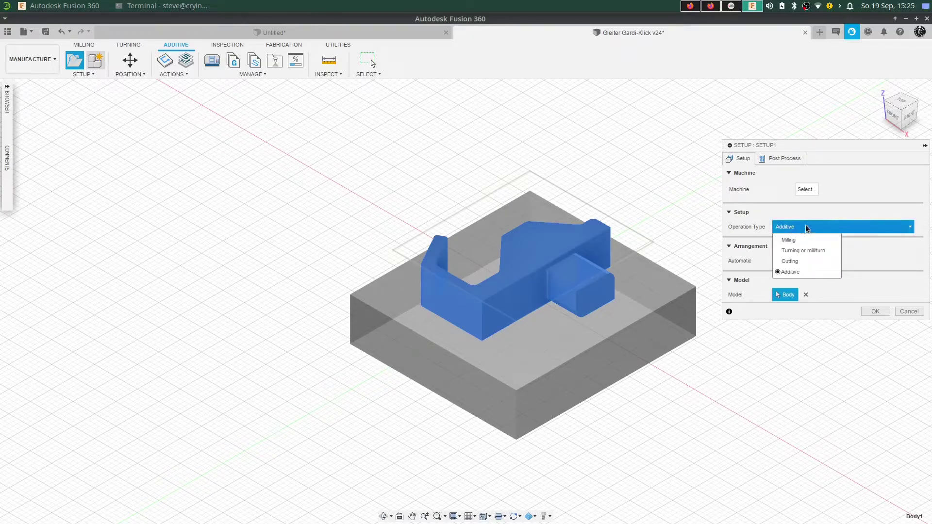
pyautogui.click(803, 272)
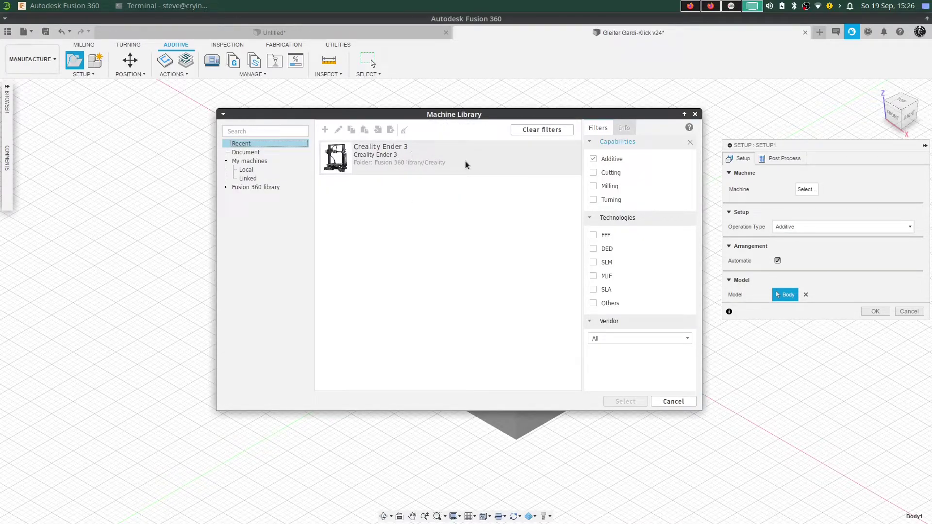
pyautogui.click(489, 158)
pyautogui.click(627, 402)
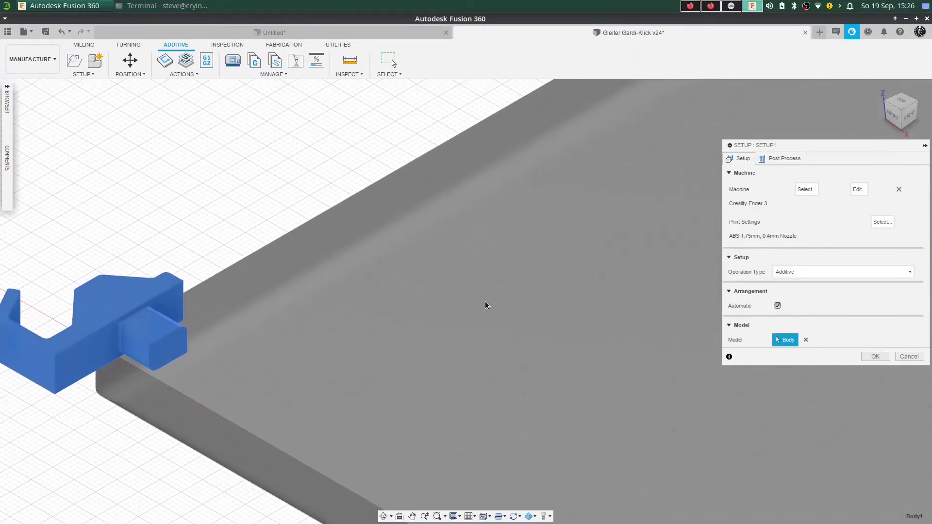
pyautogui.scroll(-5, 561, 360)
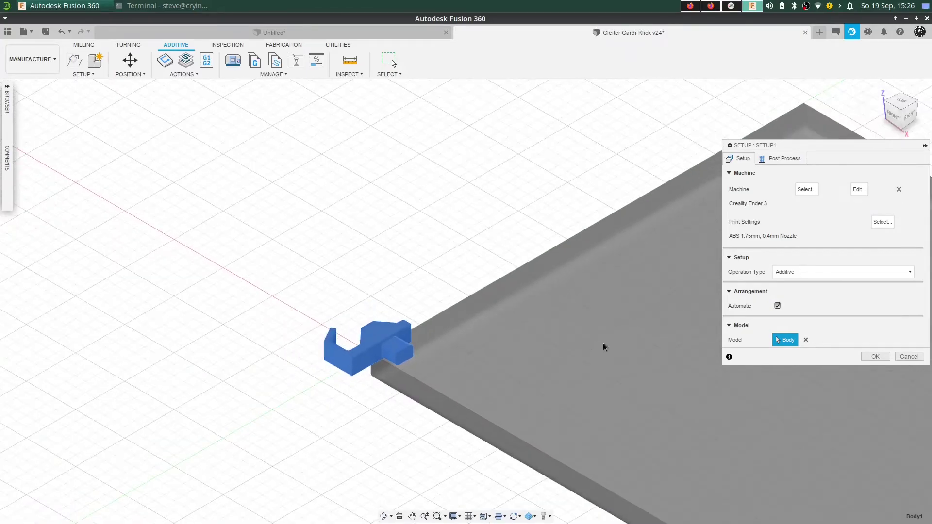
pyautogui.scroll(-5, 603, 343)
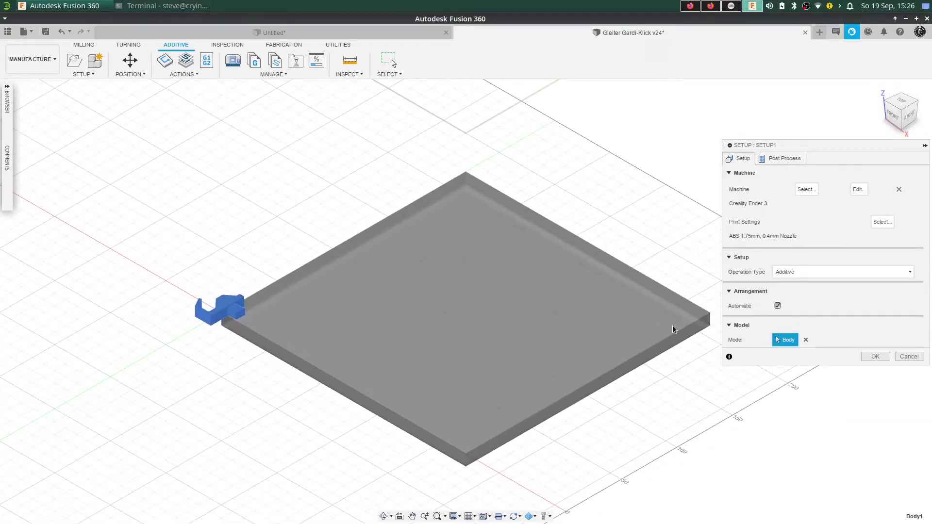
pyautogui.click(876, 357)
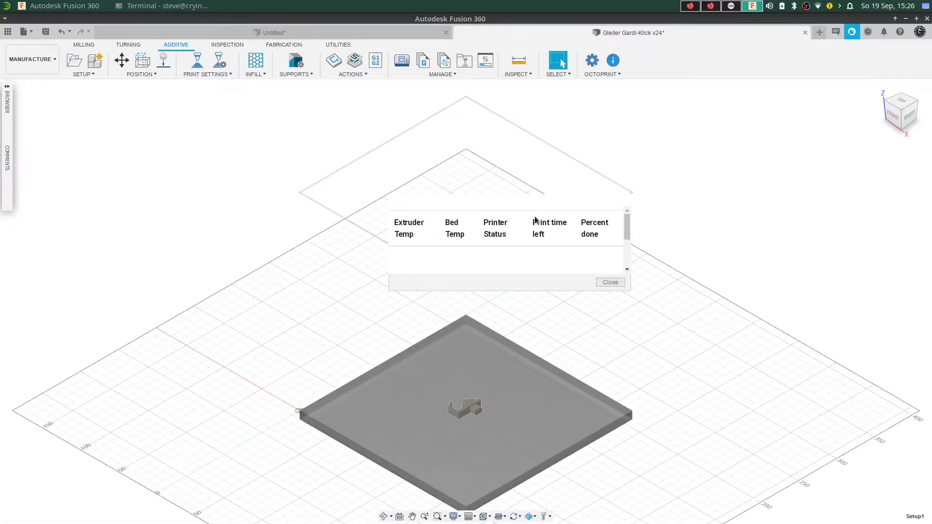
# Check the OctoPrint printer status, close the 'No connection' message, and recentre the build plate.
pyautogui.click(605, 285)
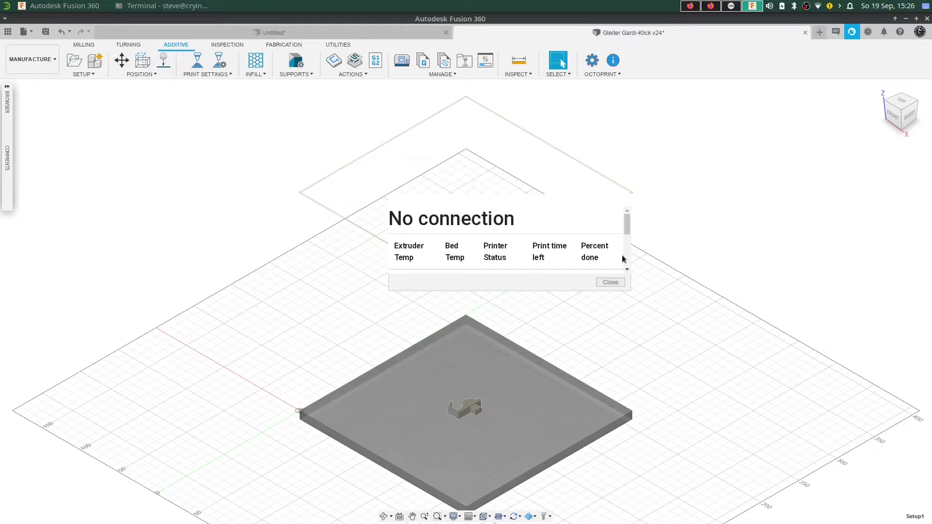
pyautogui.click(608, 285)
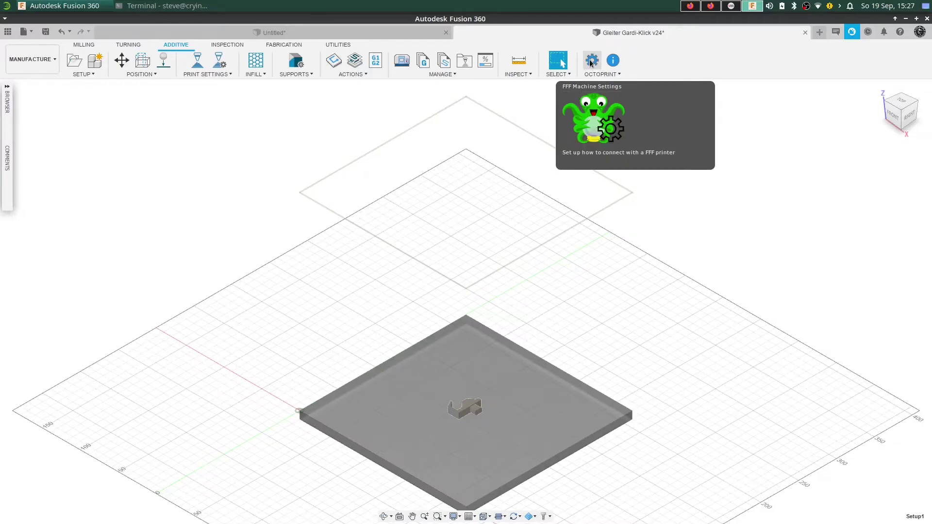
pyautogui.click(615, 60)
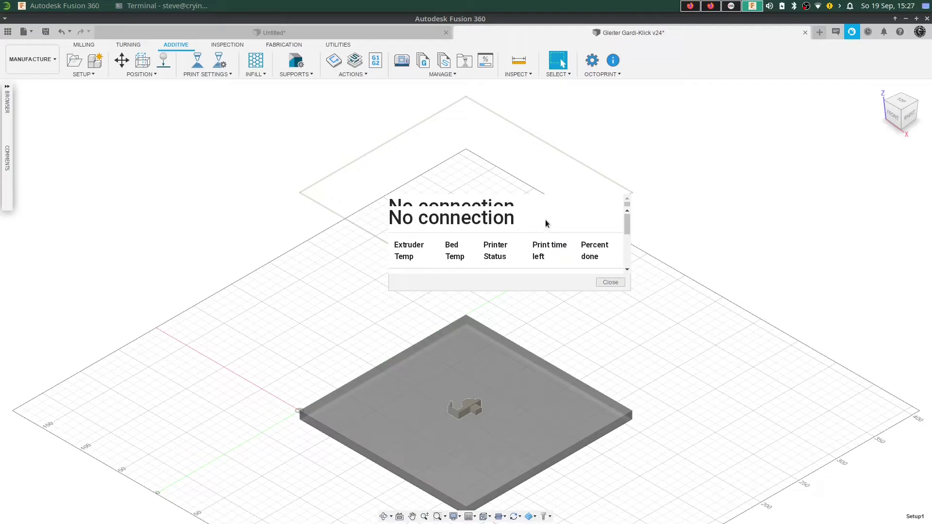
pyautogui.click(611, 283)
pyautogui.moveTo(616, 329); pyautogui.dragTo(591, 227, button='middle')
# Open the OctoPrint FFF Machine Settings, focus the empty URL field, and bring up Firefox.
pyautogui.scroll(-3, 416, 332)
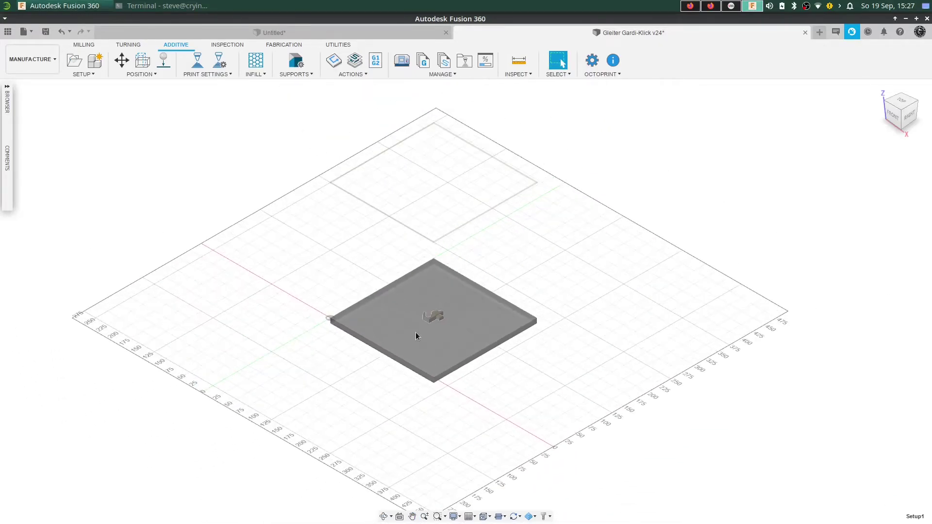
pyautogui.scroll(8, 422, 315)
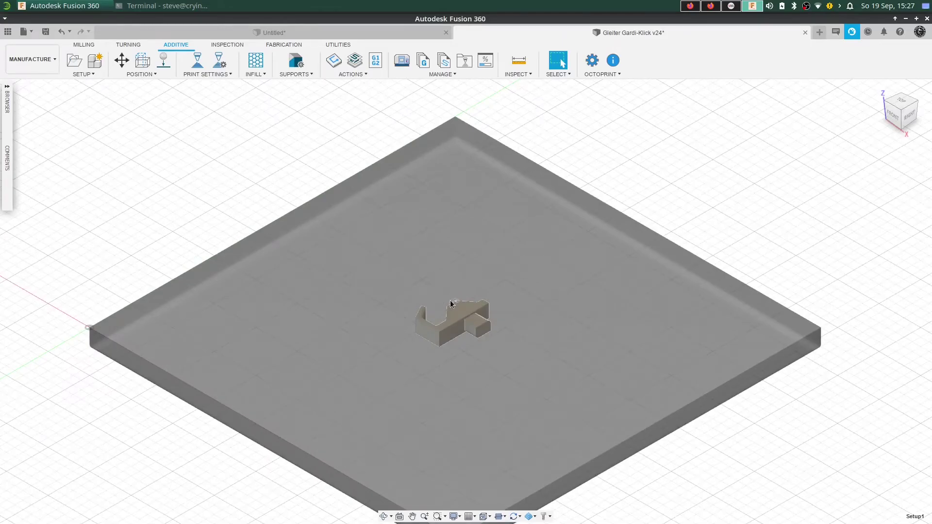
pyautogui.click(335, 61)
pyautogui.scroll(-2, 487, 290)
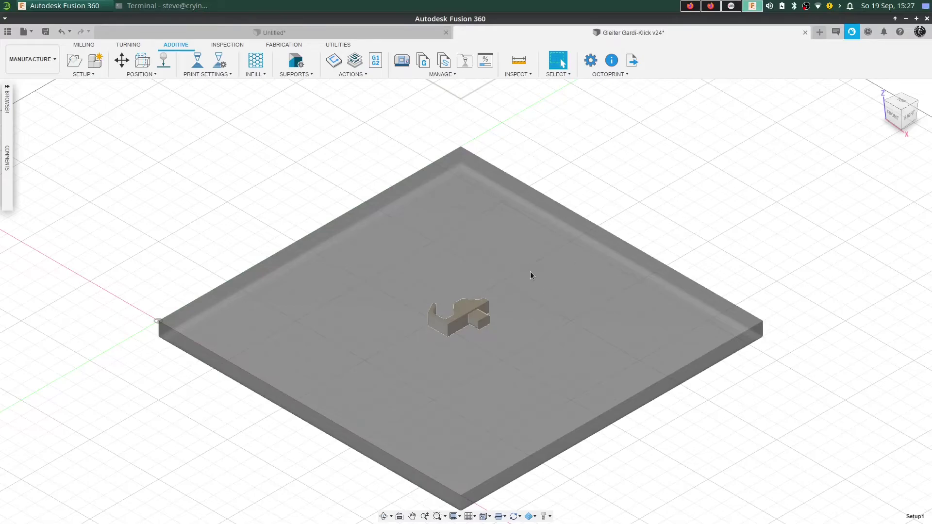
pyautogui.click(591, 62)
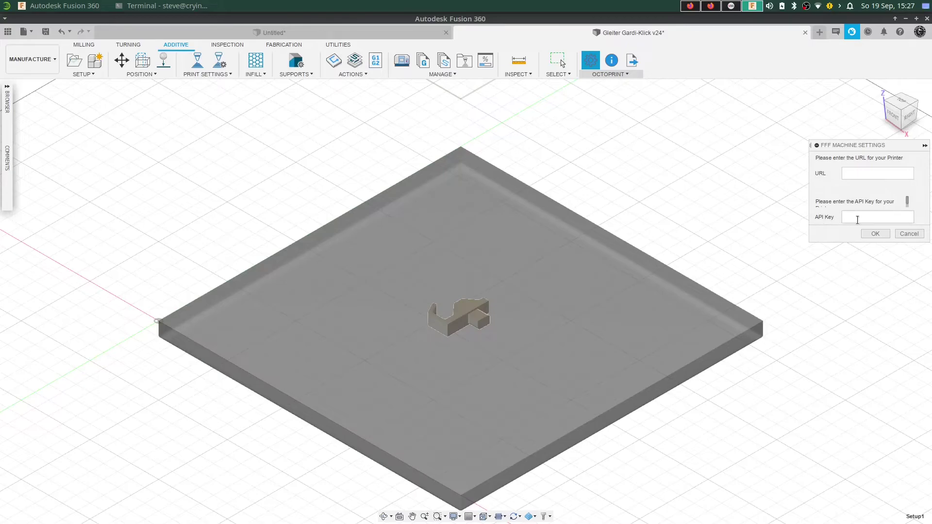
pyautogui.click(855, 174)
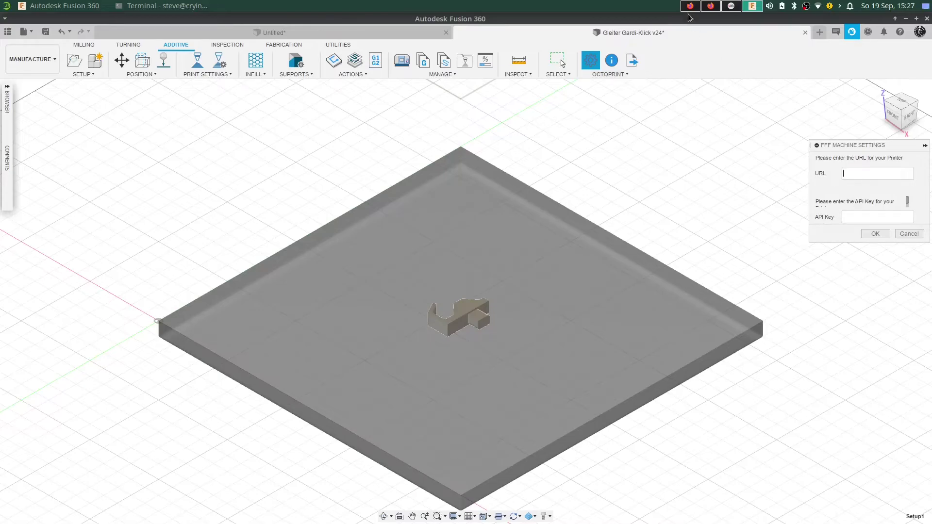
pyautogui.click(713, 6)
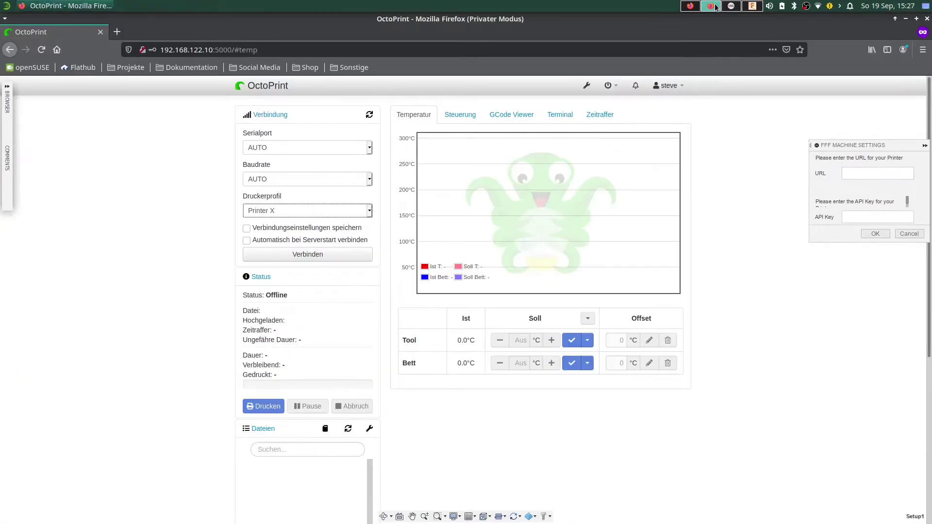
pyautogui.moveTo(161, 49); pyautogui.dragTo(233, 49)
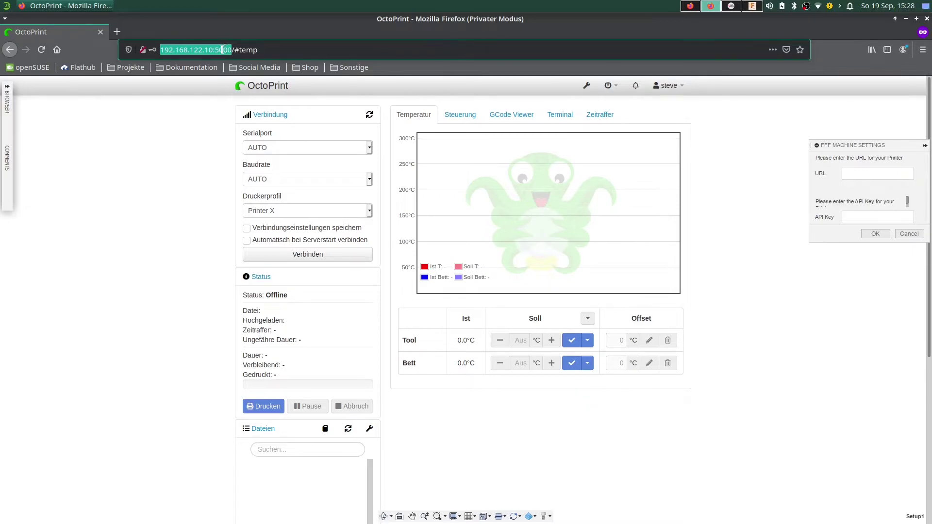
pyautogui.rightClick(225, 49)
pyautogui.click(247, 91)
pyautogui.click(750, 6)
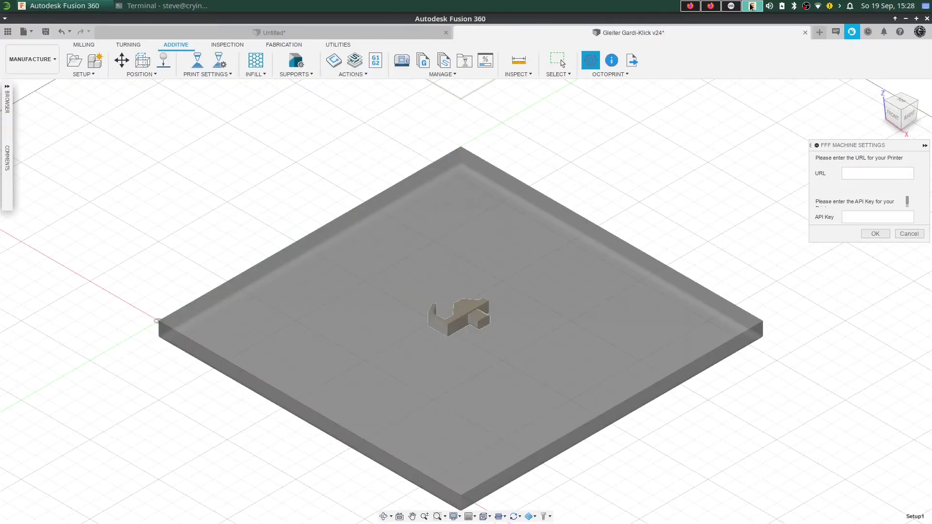
pyautogui.click(846, 170)
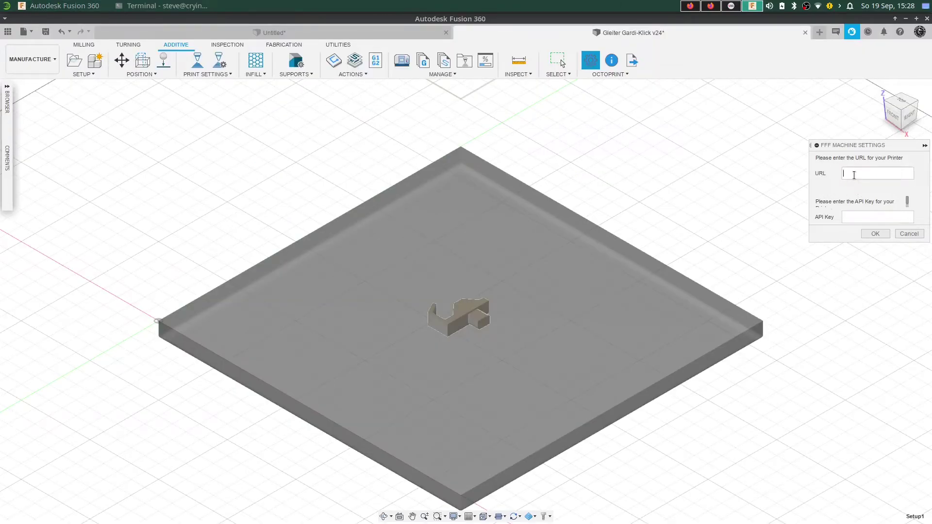
pyautogui.hotkey('ctrl', 'v')
# Look up the global API key under OctoPrint Settings > API, then return to Fusion.
pyautogui.click(711, 6)
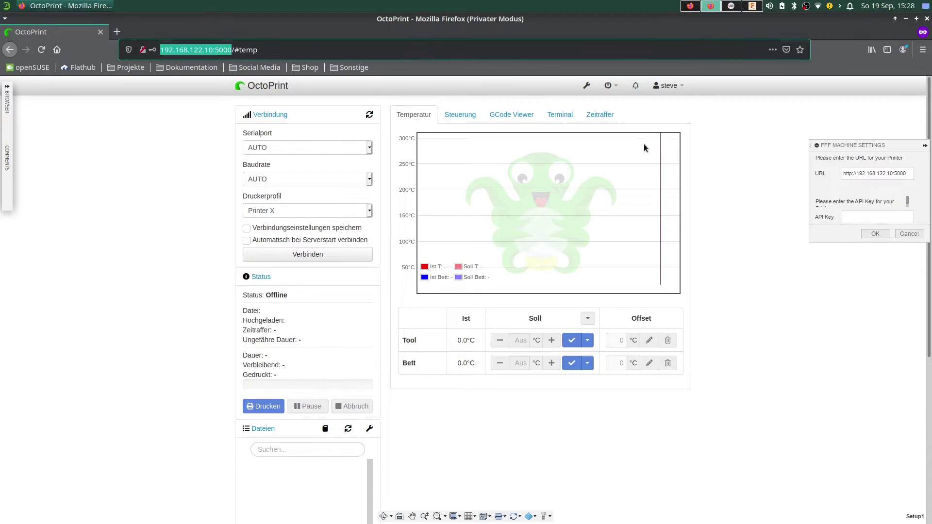
pyautogui.click(587, 87)
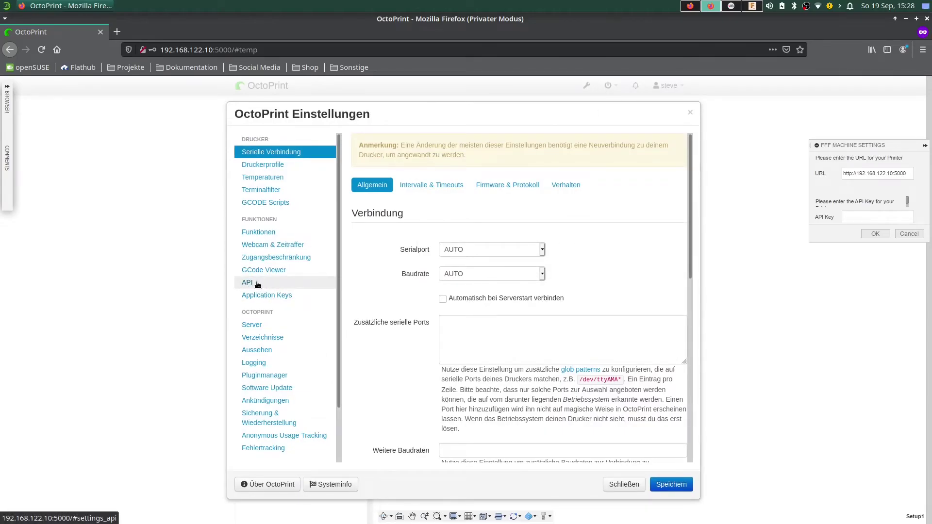
pyautogui.click(251, 285)
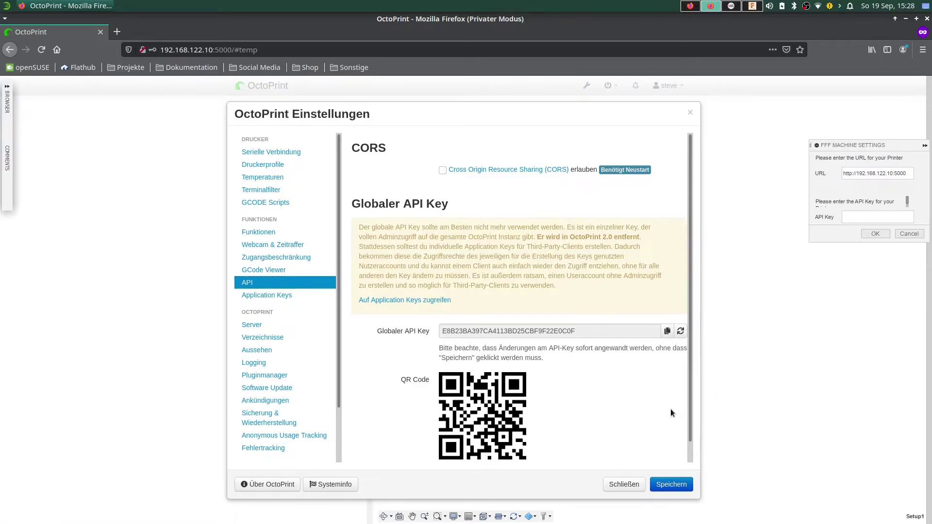
pyautogui.click(690, 113)
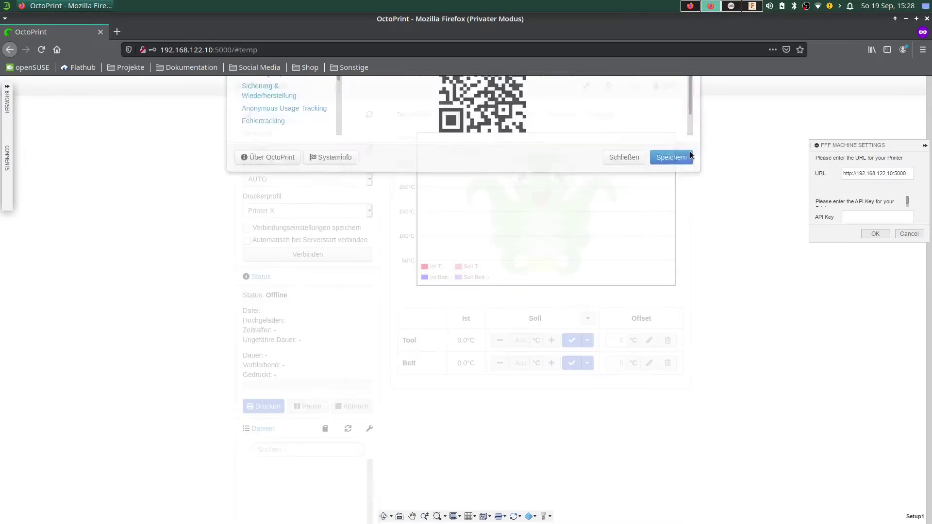
pyautogui.click(752, 6)
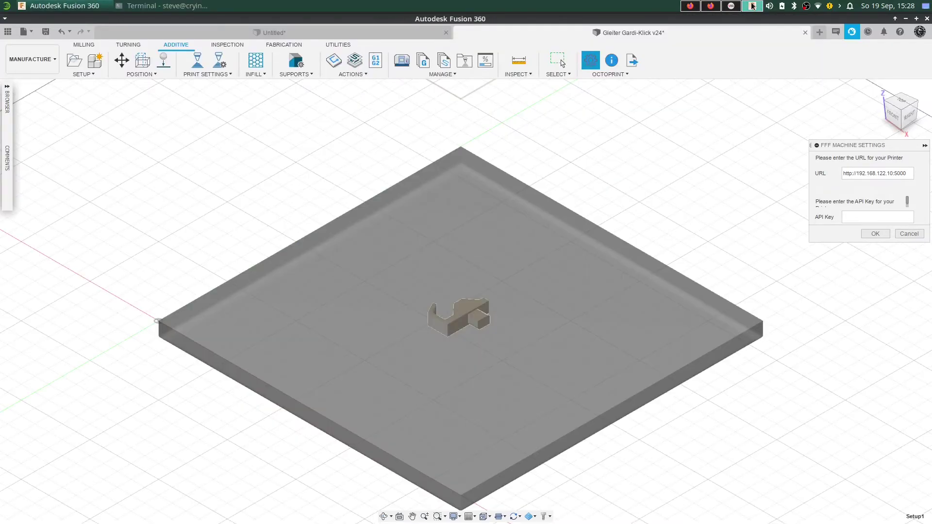
# Paste the API key, save the connection settings, and dismiss the server version 1.6.1 message.
pyautogui.click(851, 217)
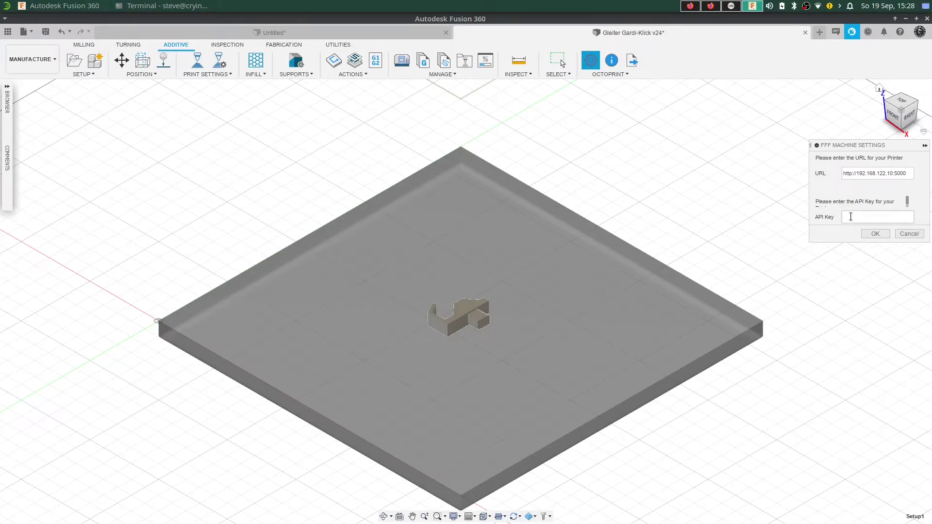
pyautogui.hotkey('ctrl', 'v')
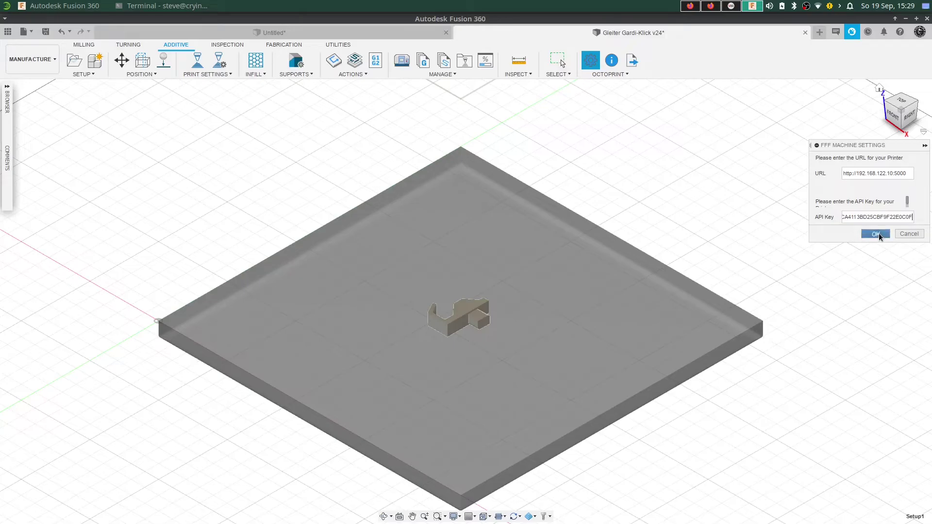
pyautogui.click(877, 235)
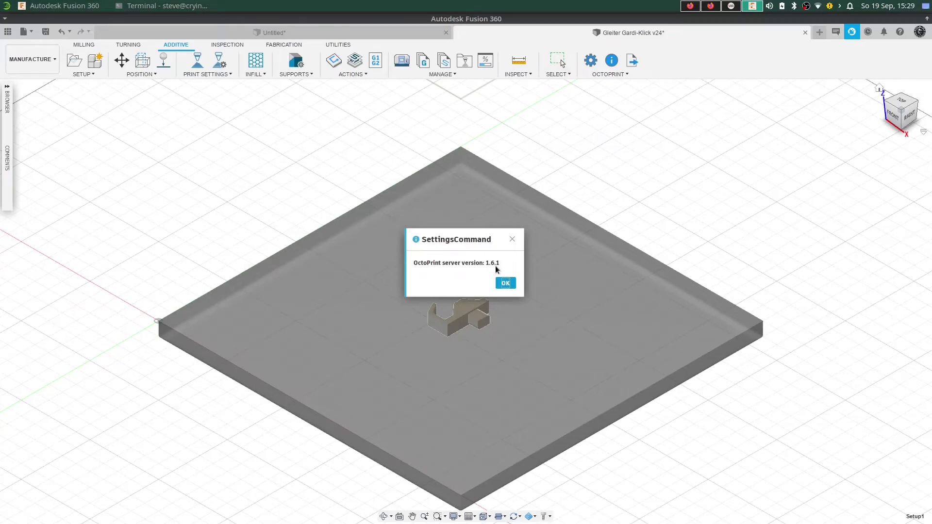
pyautogui.click(503, 285)
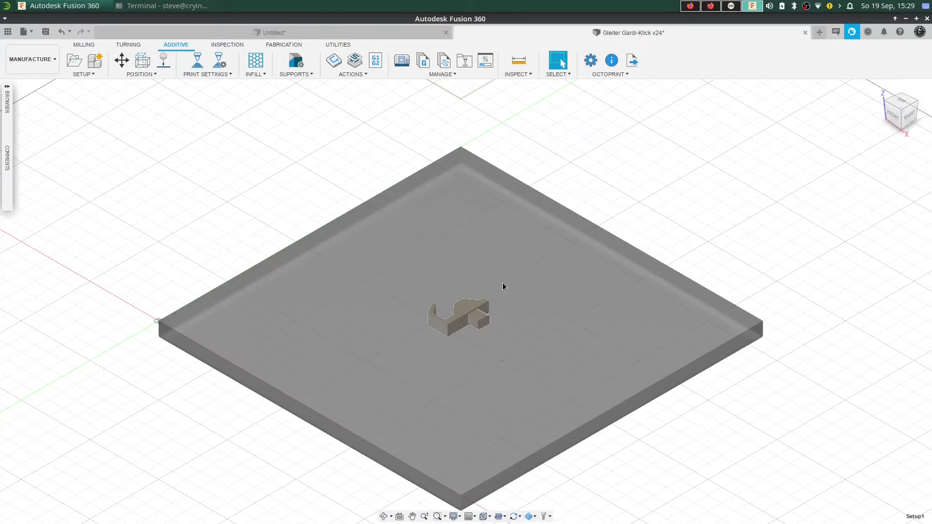
pyautogui.click(611, 61)
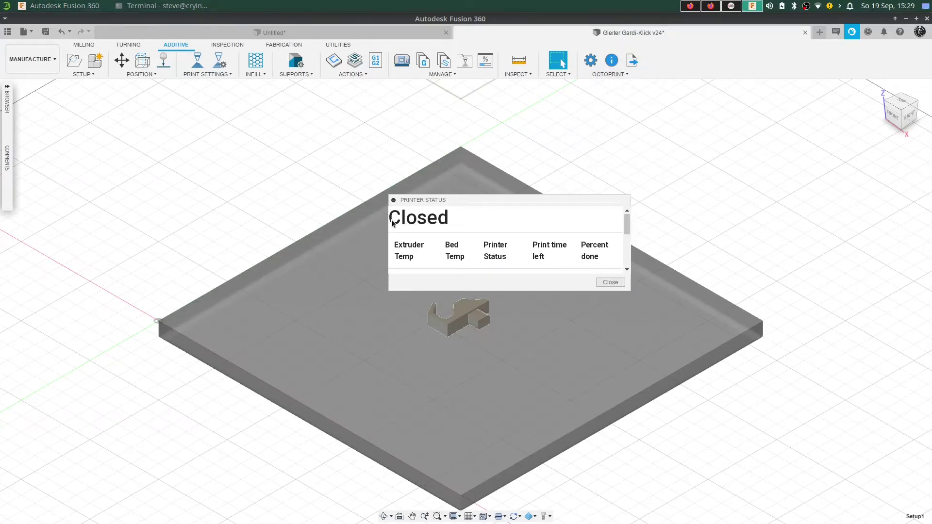
pyautogui.scroll(-2, 484, 229)
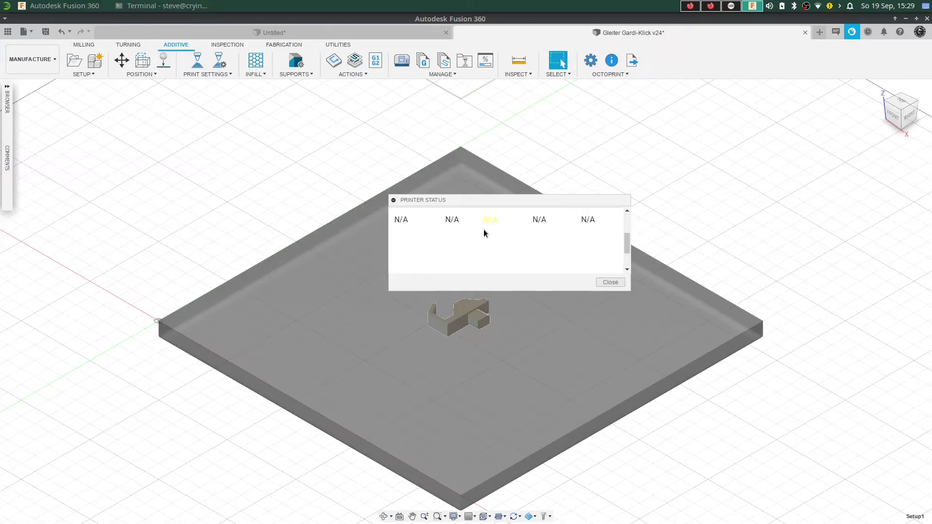
pyautogui.scroll(-2, 560, 251)
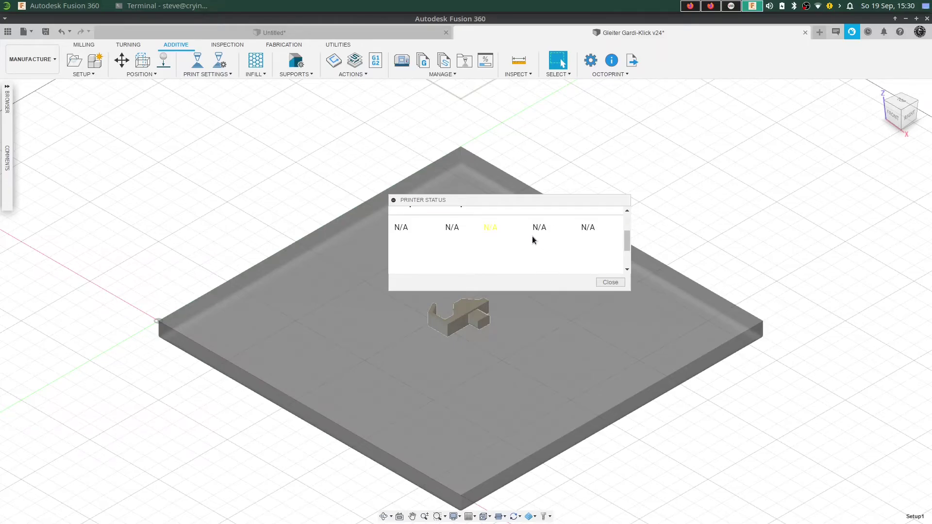
pyautogui.scroll(3, 556, 240)
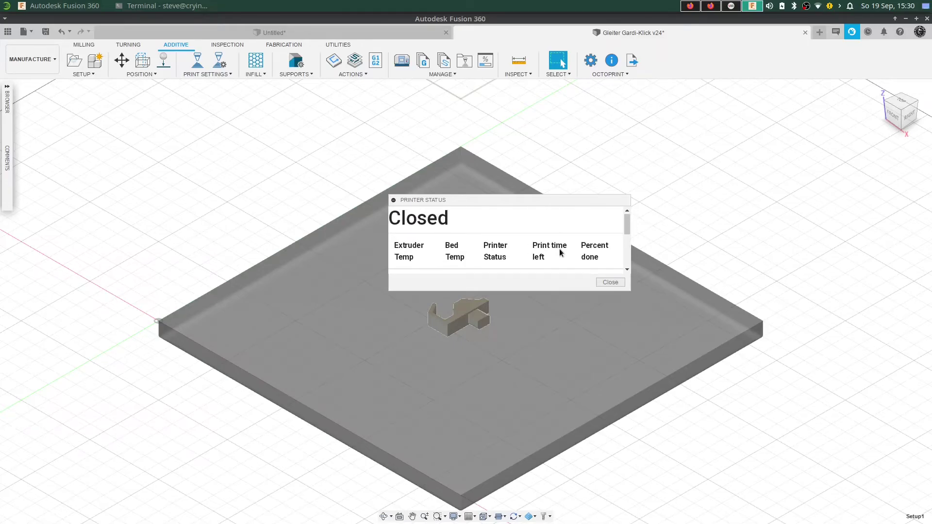
pyautogui.click(606, 284)
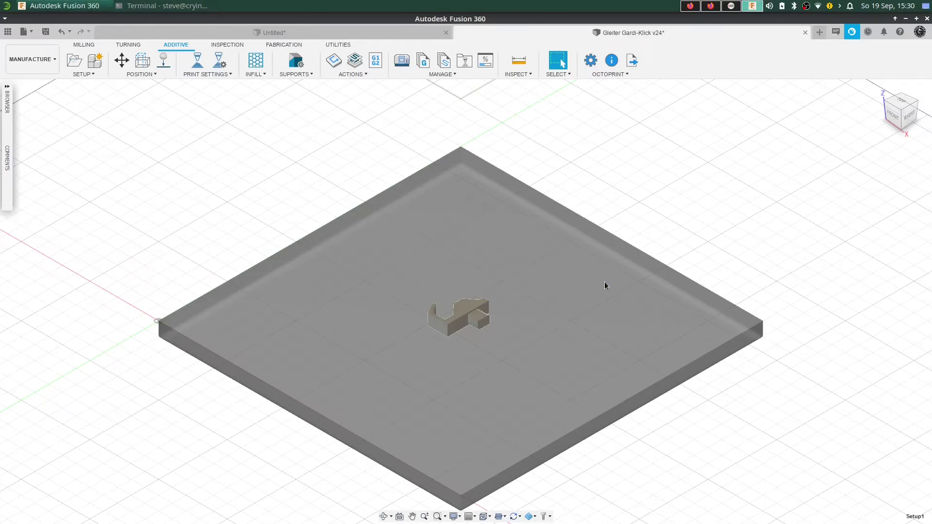
# Open Send to a FFF Machine, check the profile list shows only Printer X, then switch to Firefox.
pyautogui.click(634, 62)
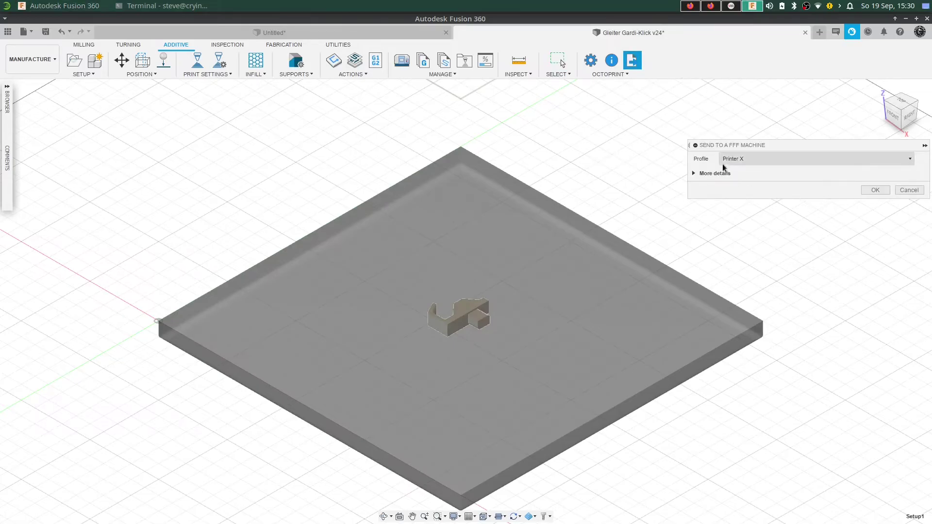
pyautogui.click(757, 159)
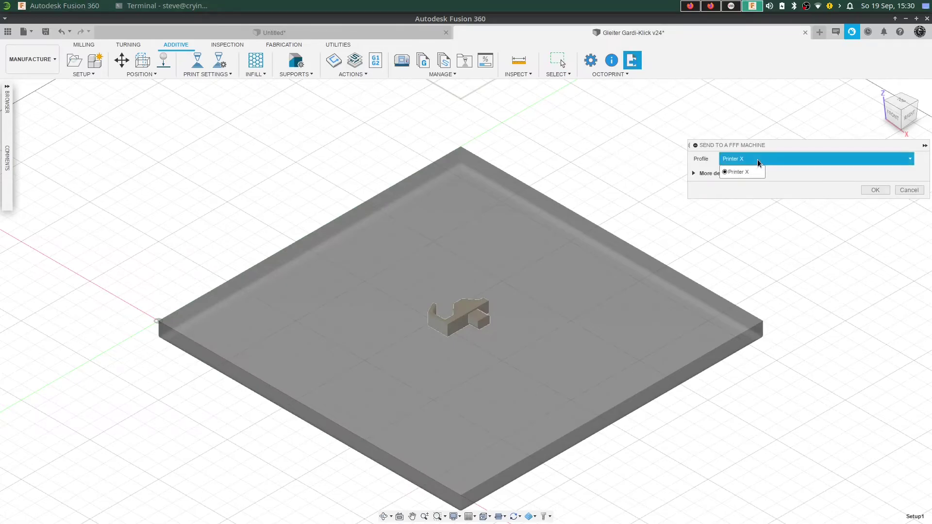
pyautogui.click(759, 159)
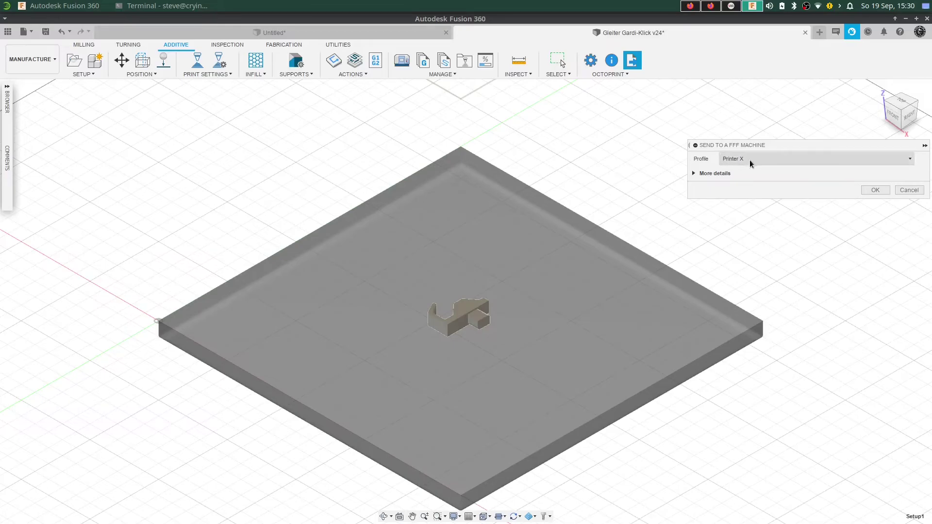
pyautogui.click(715, 7)
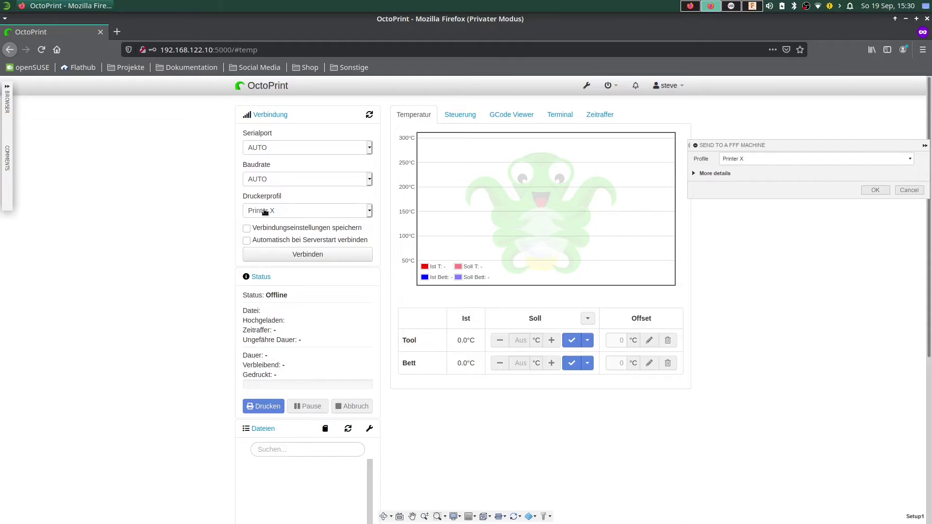
# Check the Printer X profile list, then return to the waiting Fusion 360 send dialog.
pyautogui.click(265, 211)
pyautogui.click(269, 222)
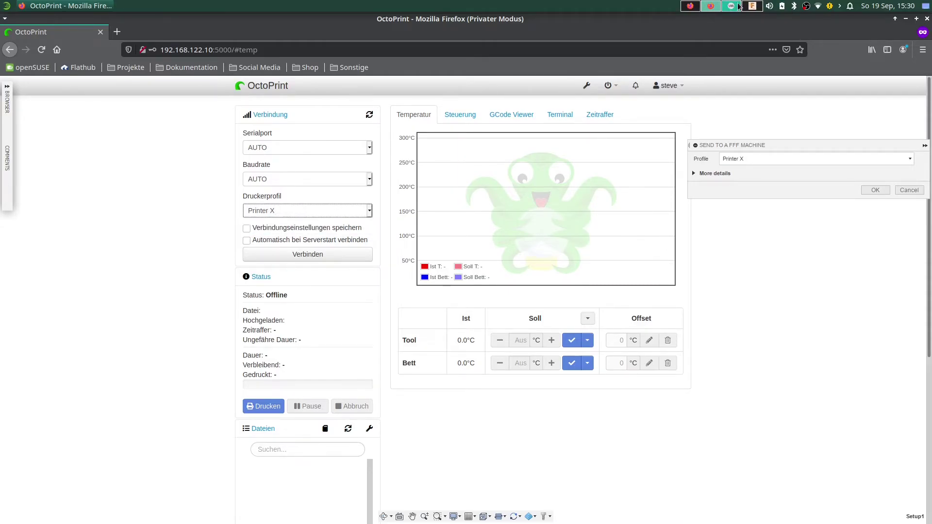
pyautogui.click(732, 5)
pyautogui.click(752, 6)
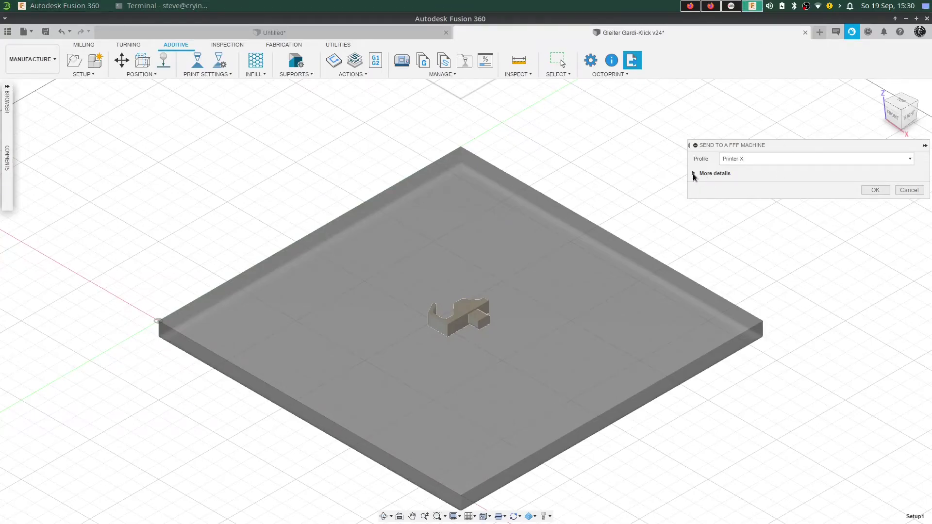
# Rename the print file to TestPrint and send it to OctoPrint with profile Printer X.
pyautogui.click(694, 174)
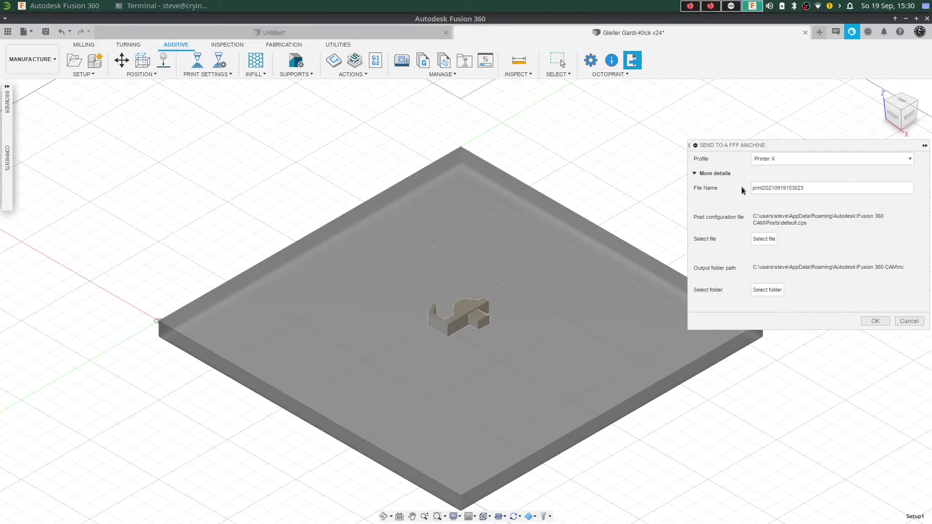
pyautogui.moveTo(819, 189); pyautogui.dragTo(749, 189)
pyautogui.click(762, 190)
pyautogui.moveTo(804, 188); pyautogui.dragTo(750, 187)
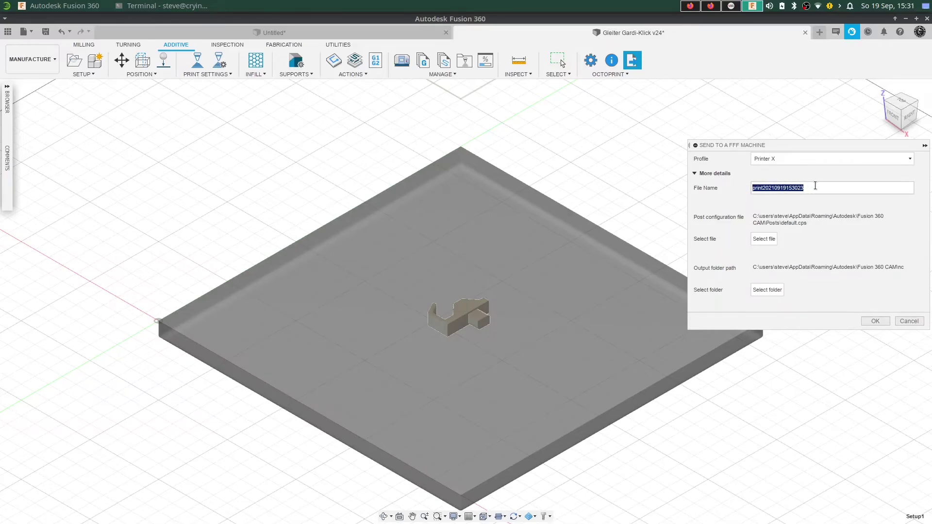
pyautogui.write('TestPrint')
pyautogui.click(876, 322)
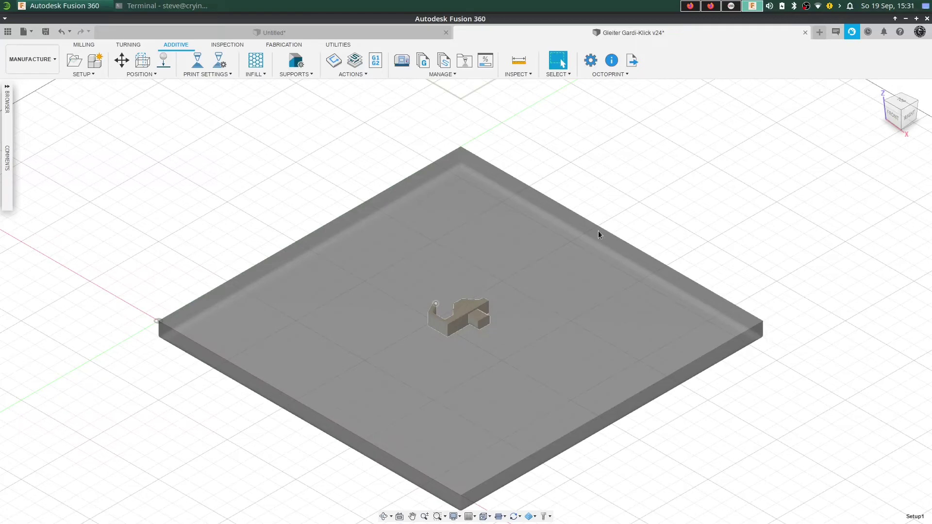
# Switch to OctoPrint in Firefox and confirm _test_print.gcode appears in the Dateien list.
pyautogui.click(717, 8)
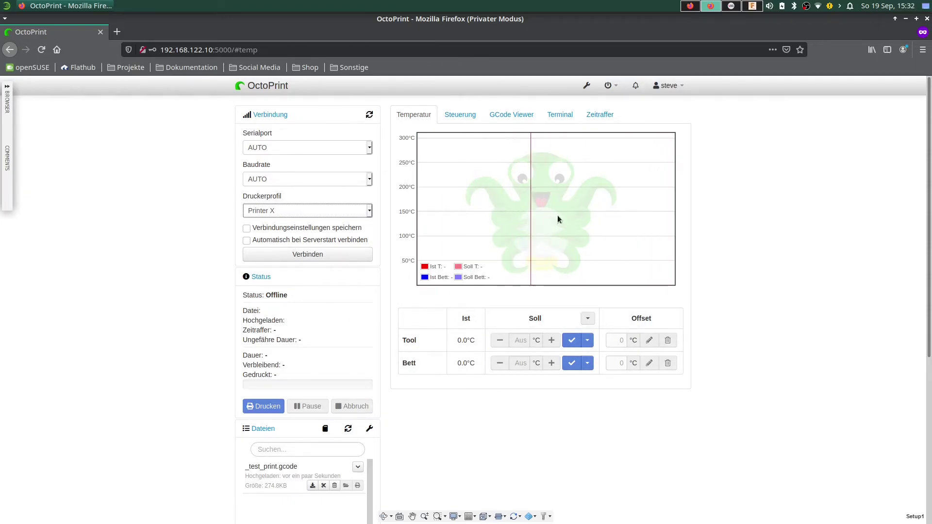
pyautogui.click(691, 7)
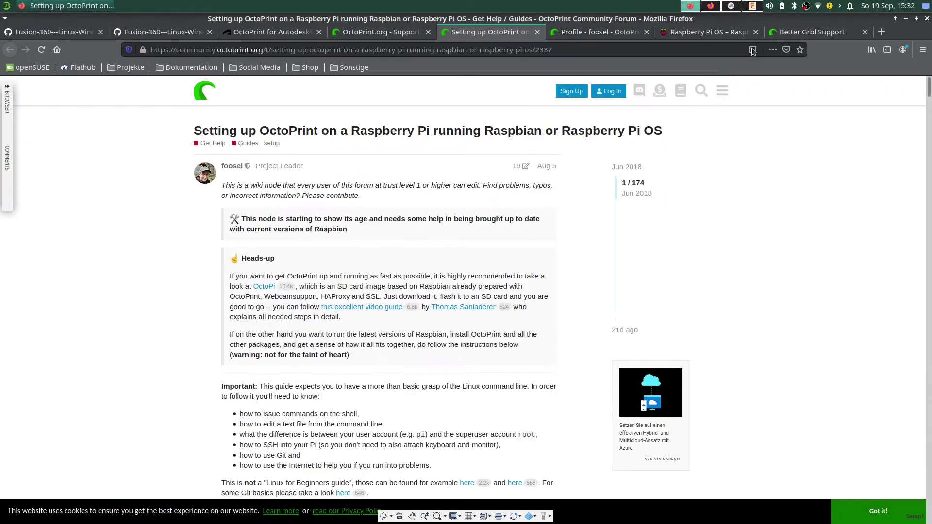
pyautogui.click(752, 6)
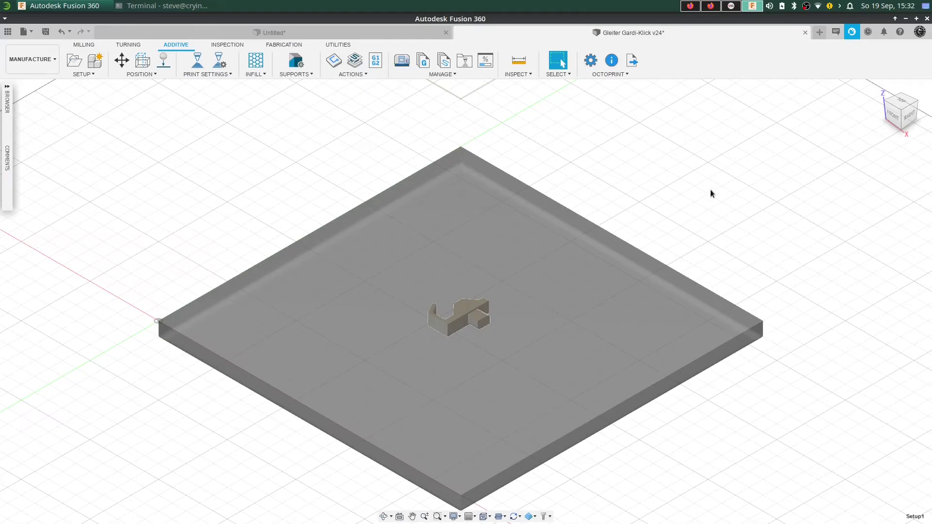
pyautogui.click(711, 6)
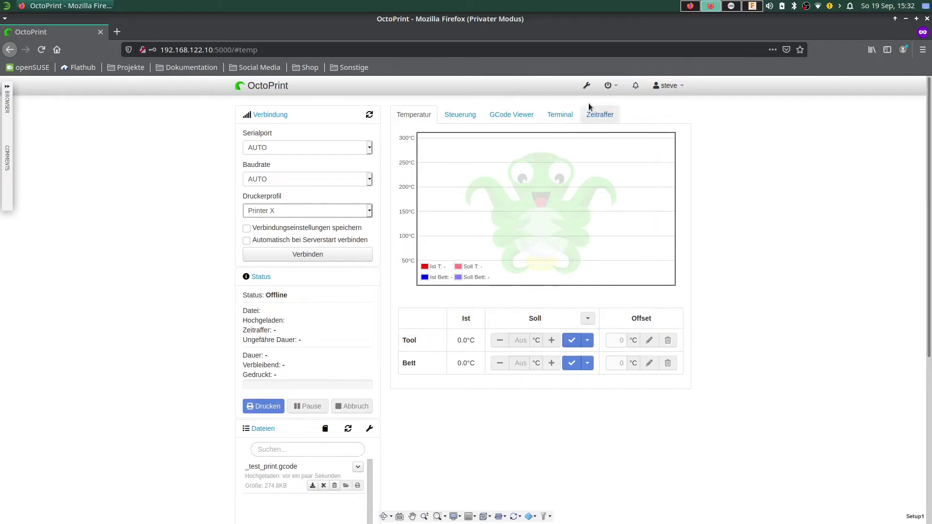
# In OctoPrint's printer profiles, add a new profile named Printer Y with model Creality Ender 3.
pyautogui.click(587, 85)
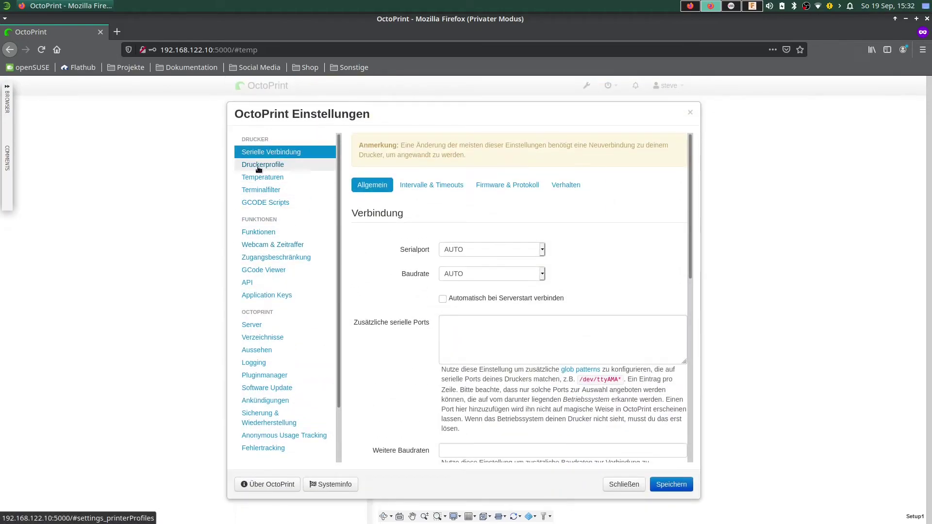
pyautogui.click(255, 167)
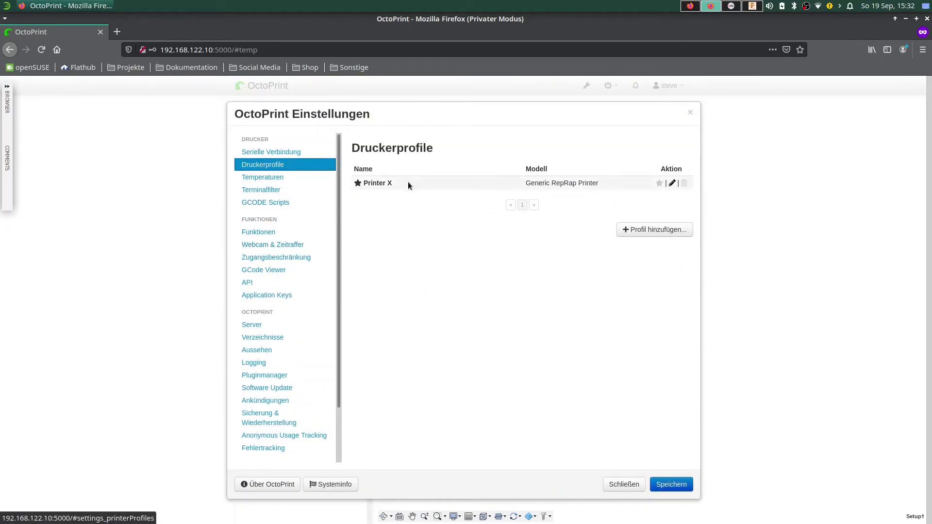
pyautogui.click(655, 230)
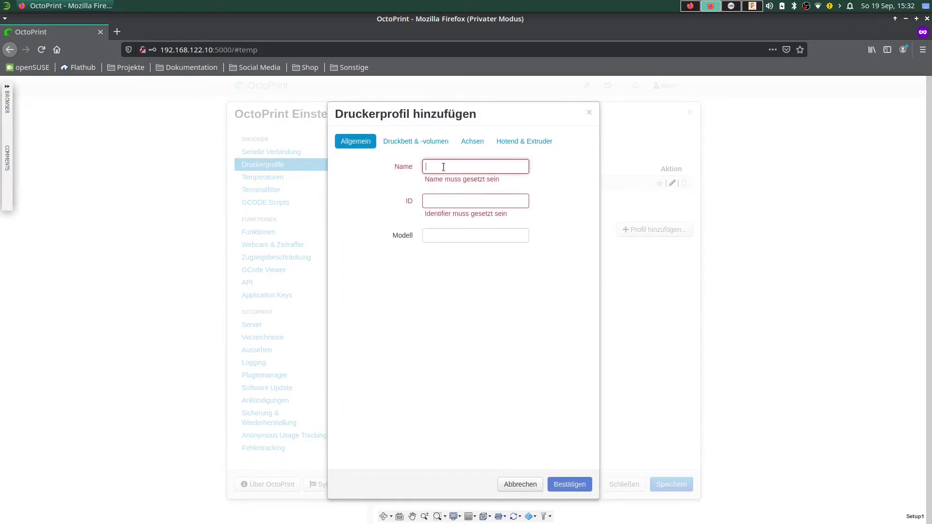
pyautogui.write('Pr')
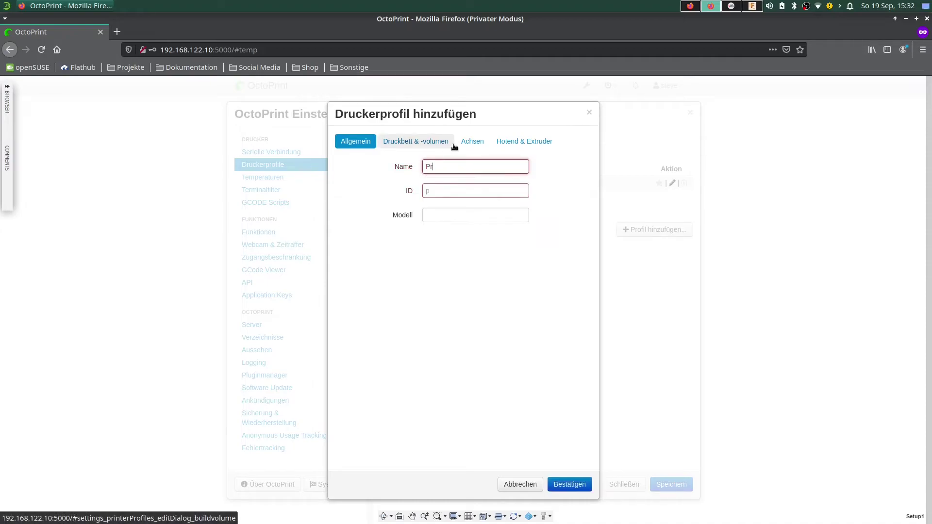
pyautogui.write('inter Y')
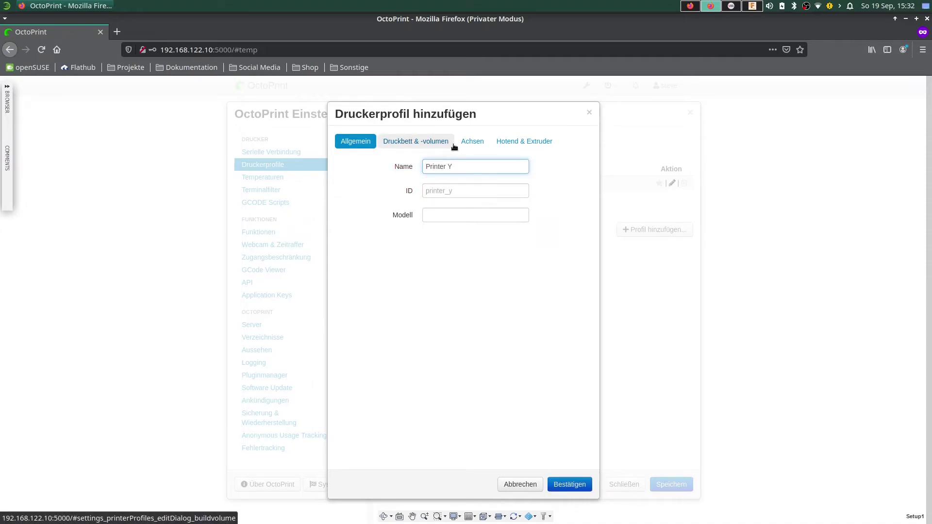
pyautogui.click(456, 217)
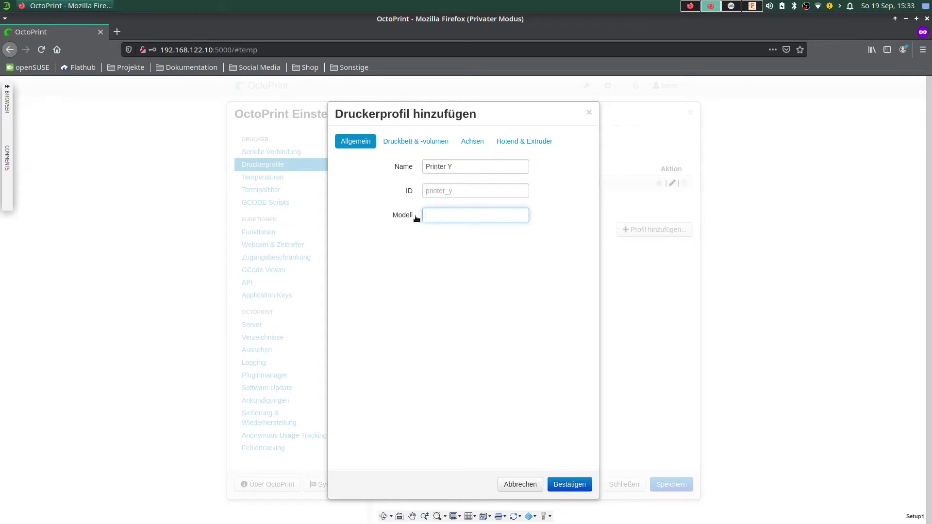
pyautogui.write('Creality Ender 3')
# Review the bed, axes and hotend settings, then confirm and save the Printer Y profile.
pyautogui.click(416, 141)
pyautogui.click(472, 142)
pyautogui.click(522, 141)
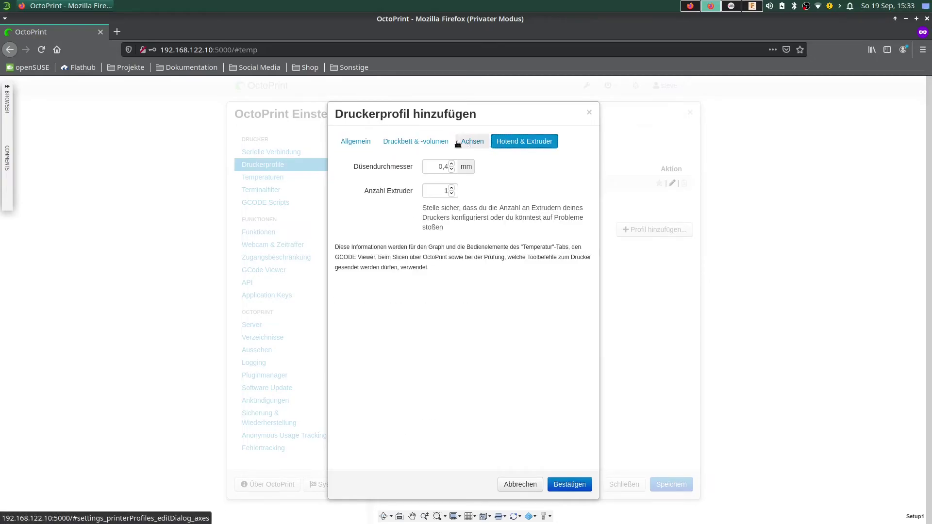
pyautogui.click(356, 142)
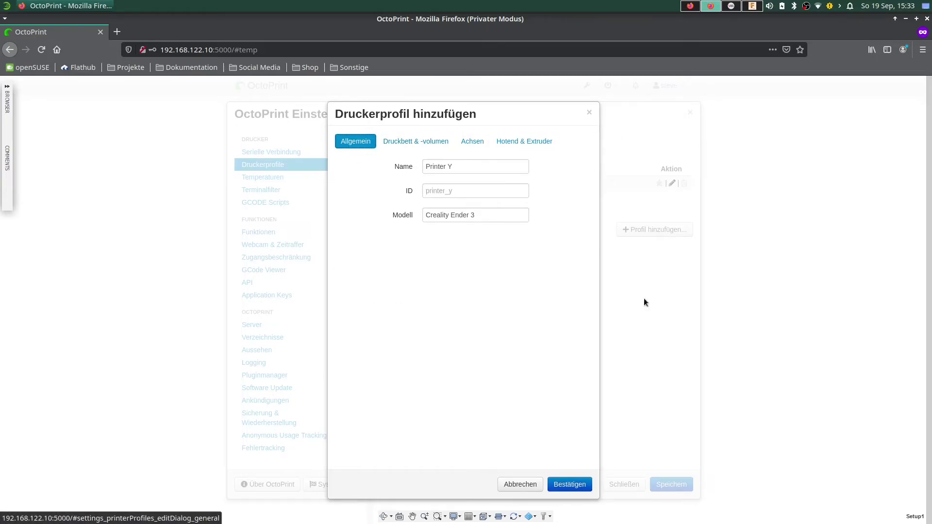
pyautogui.click(576, 488)
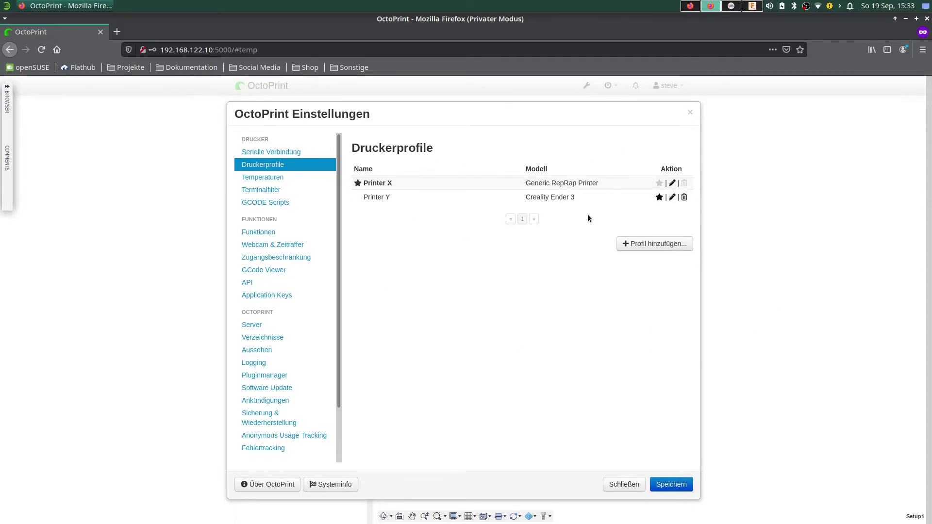
pyautogui.click(671, 485)
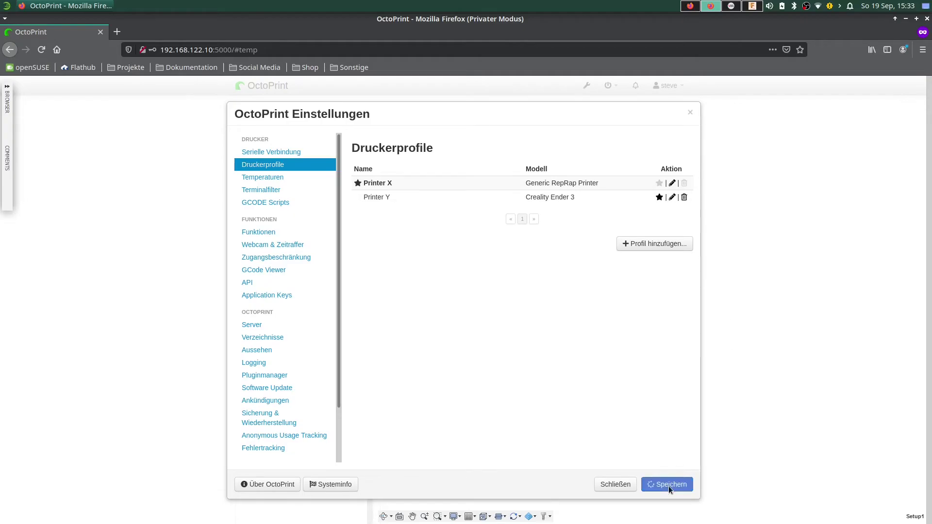
# Check that Printer Y is listed as a profile, keep Printer X, and return to Fusion 360.
pyautogui.click(273, 213)
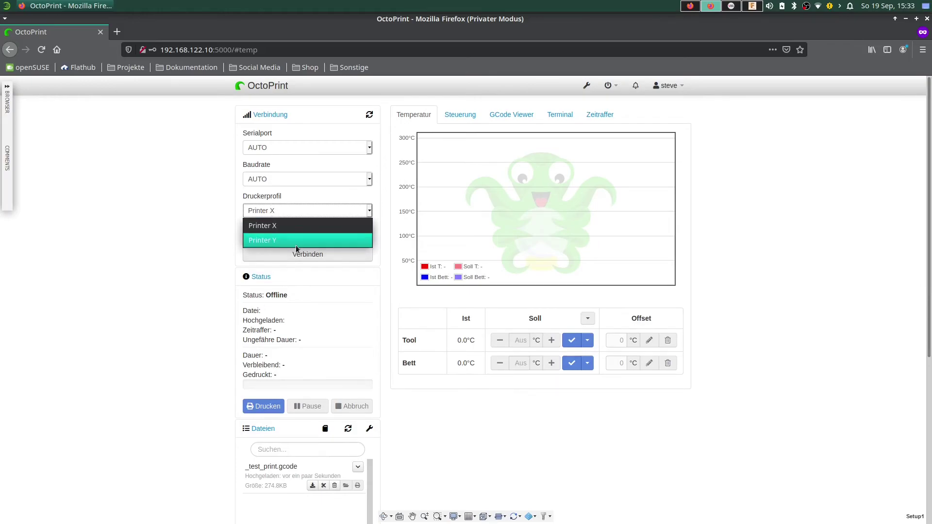
pyautogui.click(219, 214)
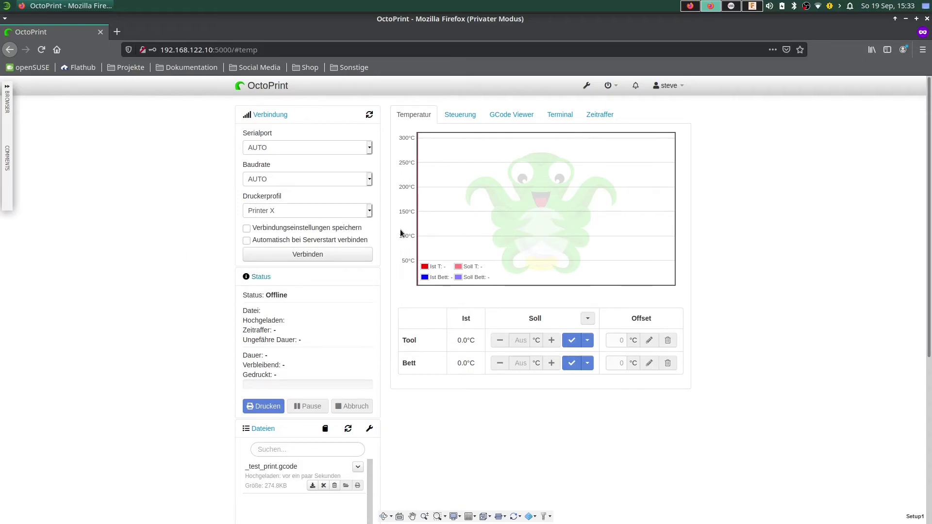
pyautogui.click(754, 6)
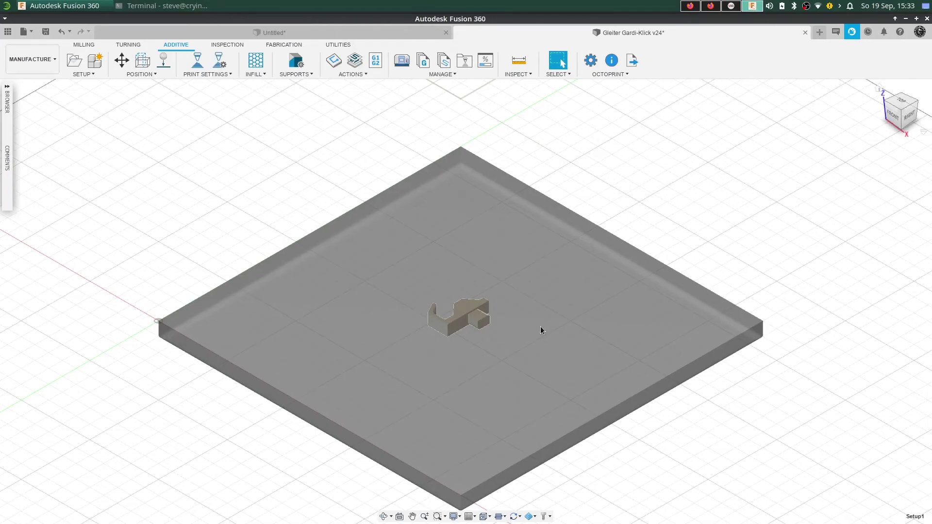
# Pick the Printer Y profile in Send to a FFF Machine, view the file name, then cancel without sending.
pyautogui.click(633, 64)
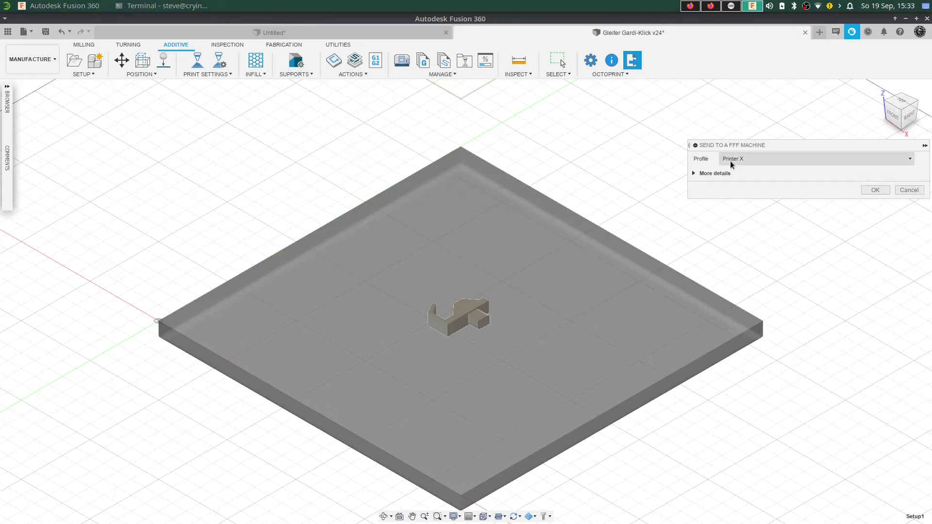
pyautogui.click(744, 161)
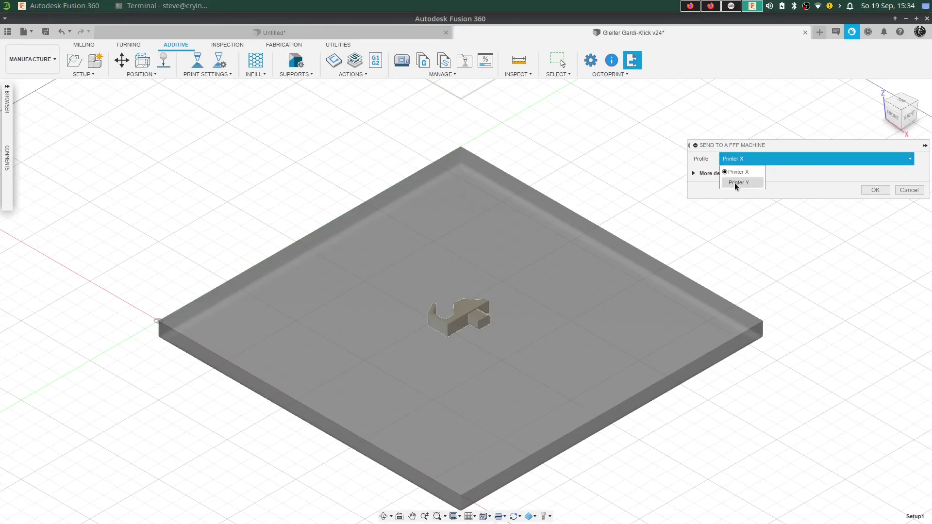
pyautogui.click(739, 183)
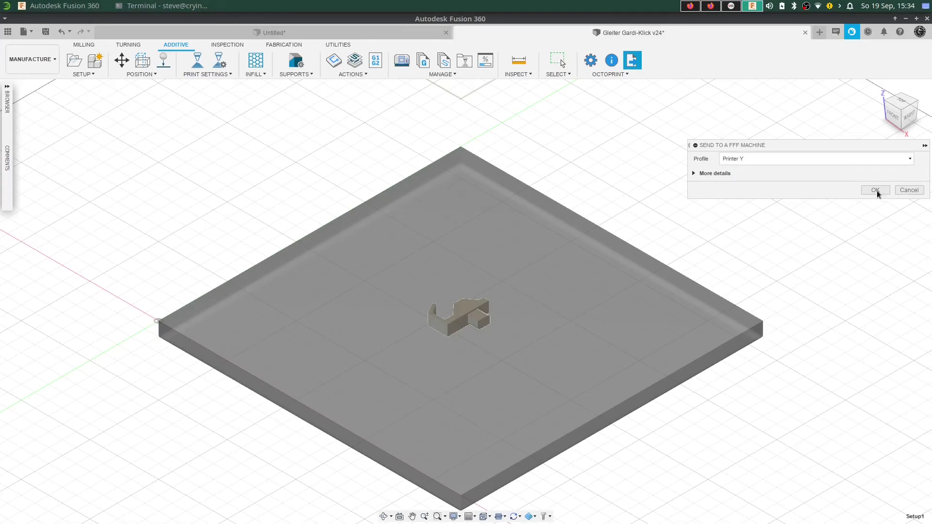
pyautogui.click(694, 173)
pyautogui.moveTo(807, 188); pyautogui.dragTo(712, 190)
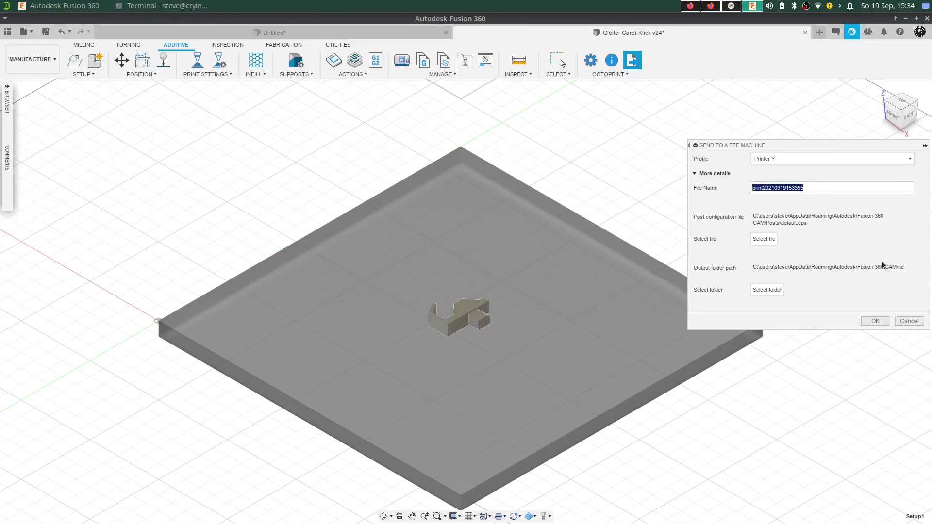
pyautogui.click(908, 320)
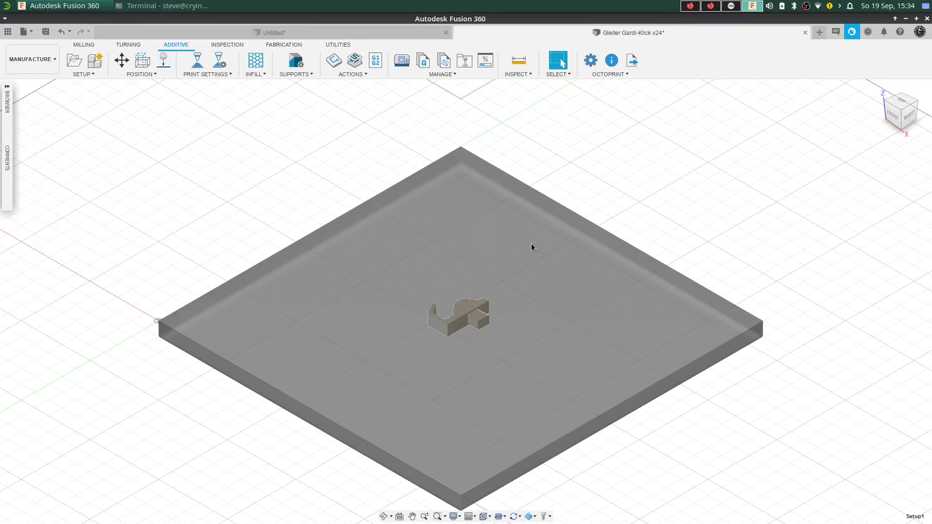
# Start a new setup, leave the operation type on Additive, and cancel Setup2.
pyautogui.click(74, 61)
pyautogui.click(794, 227)
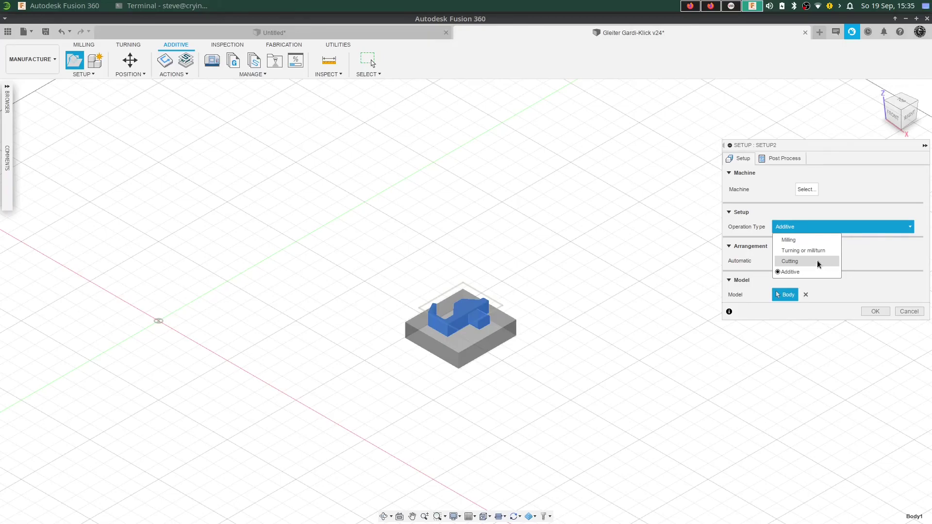
pyautogui.click(787, 228)
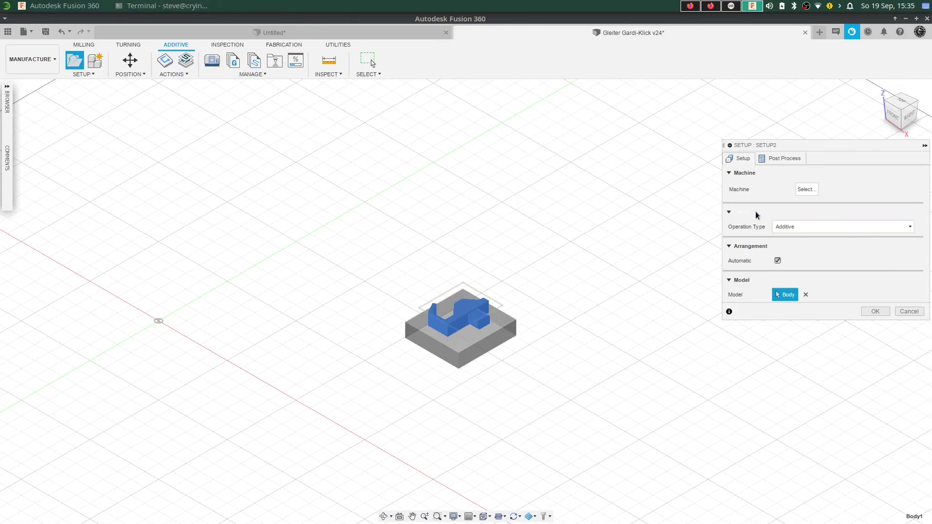
pyautogui.click(916, 314)
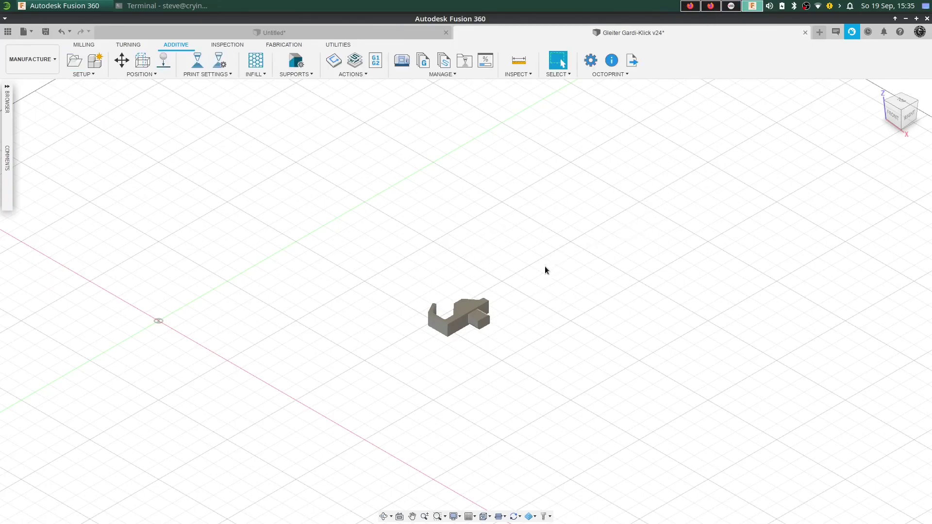
pyautogui.click(690, 6)
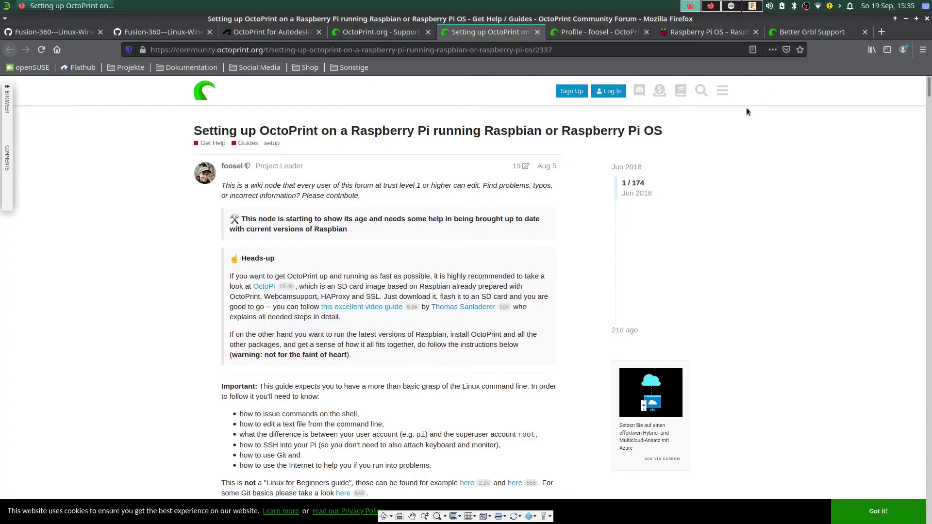
pyautogui.click(790, 32)
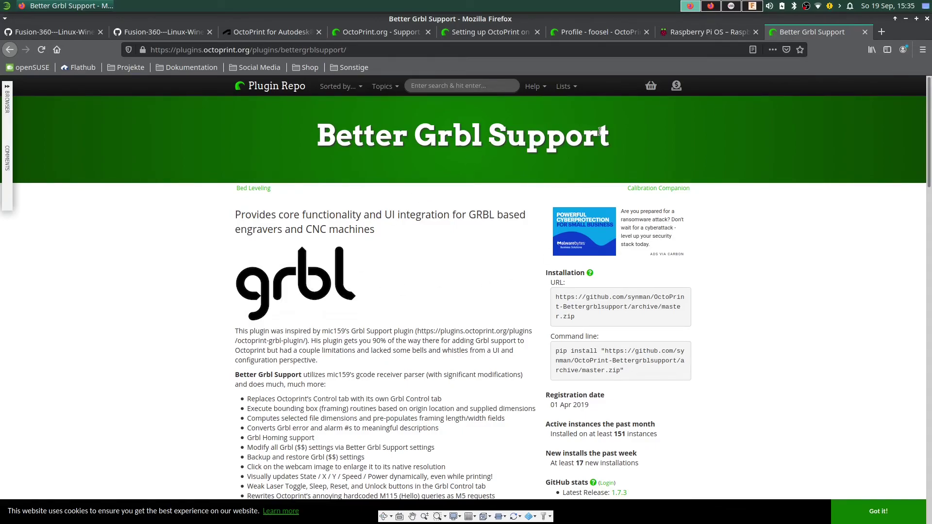
pyautogui.scroll(-3, 209, 180)
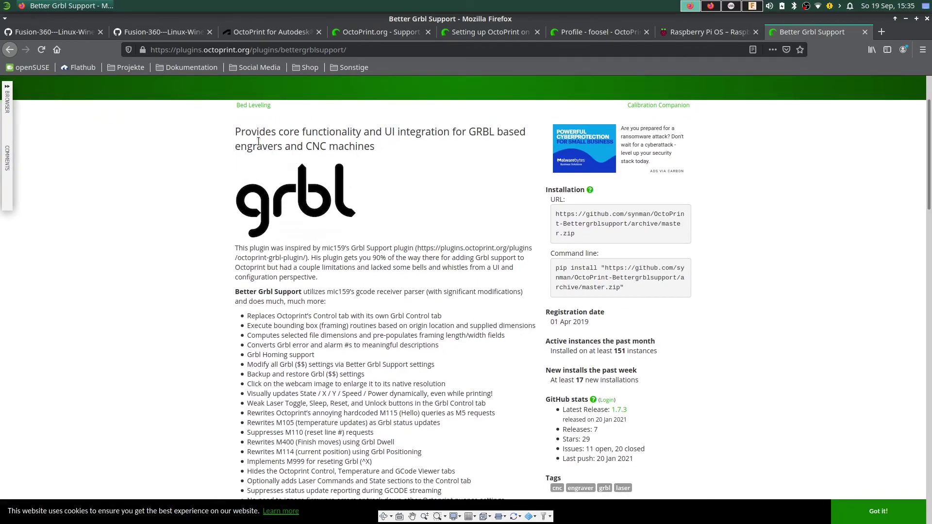
pyautogui.scroll(-1, 427, 265)
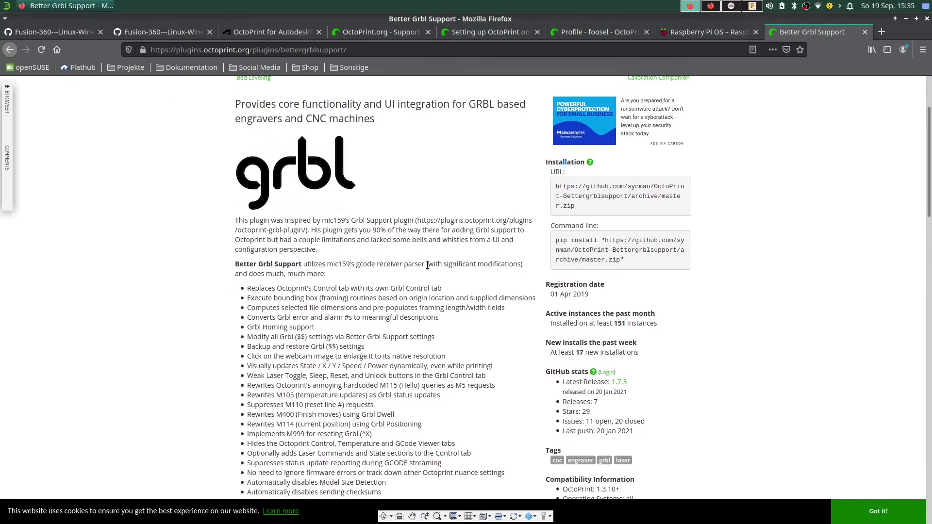
pyautogui.scroll(-8, 427, 265)
pyautogui.scroll(12, 424, 265)
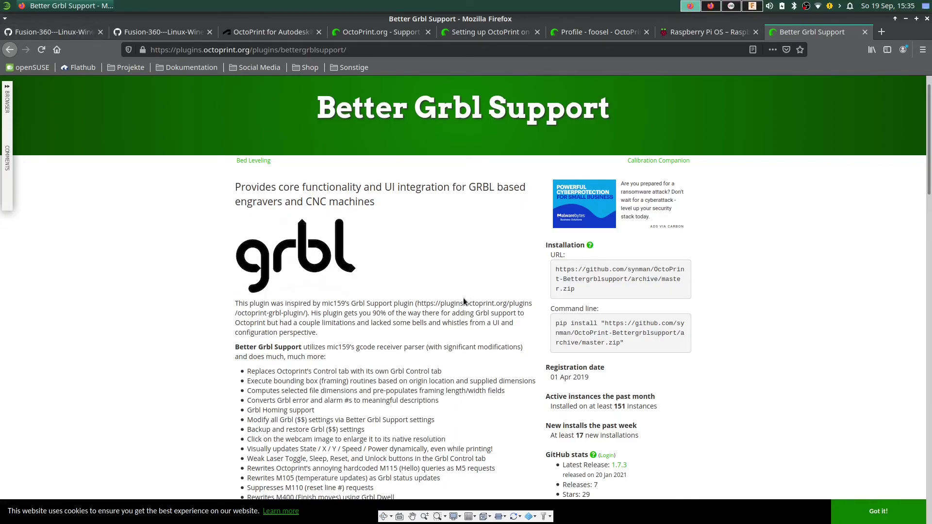
pyautogui.scroll(-1, 463, 297)
pyautogui.scroll(-15, 463, 298)
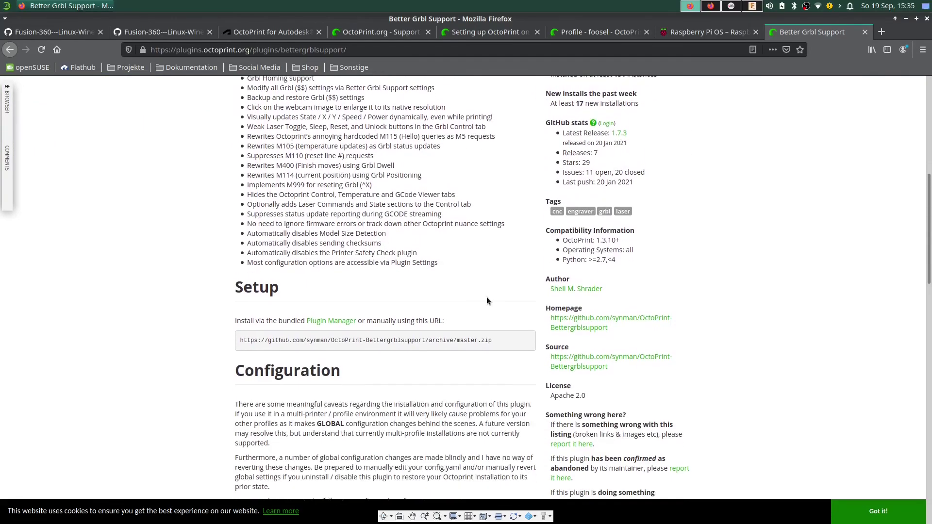
pyautogui.scroll(-6, 532, 299)
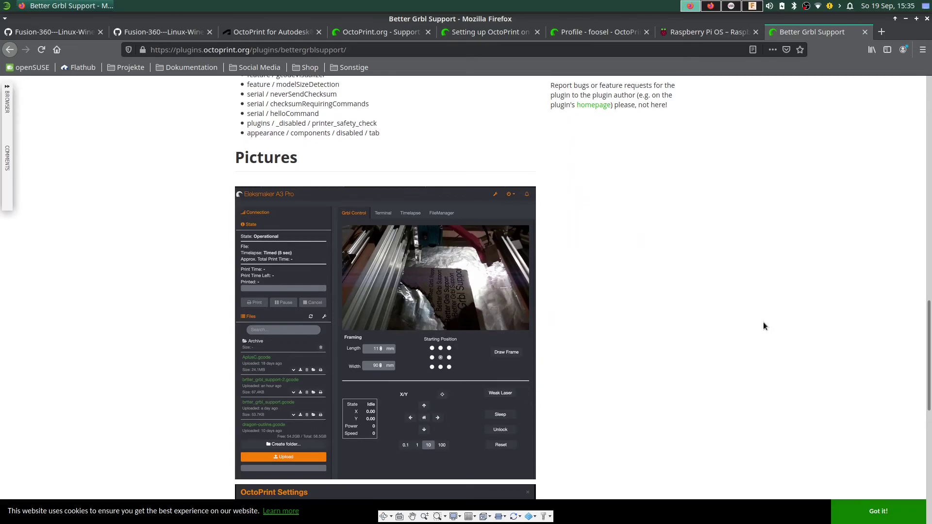
pyautogui.scroll(-13, 756, 335)
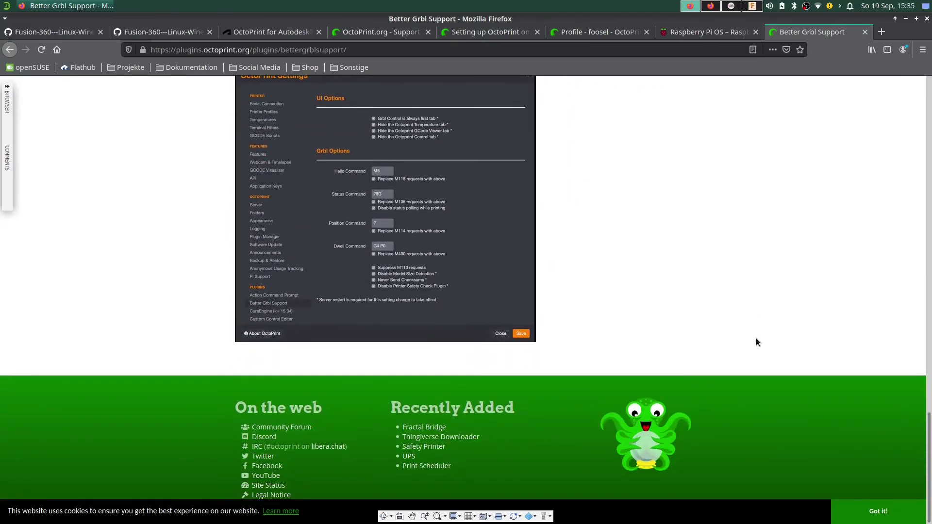
pyautogui.scroll(4, 757, 340)
pyautogui.scroll(20, 759, 351)
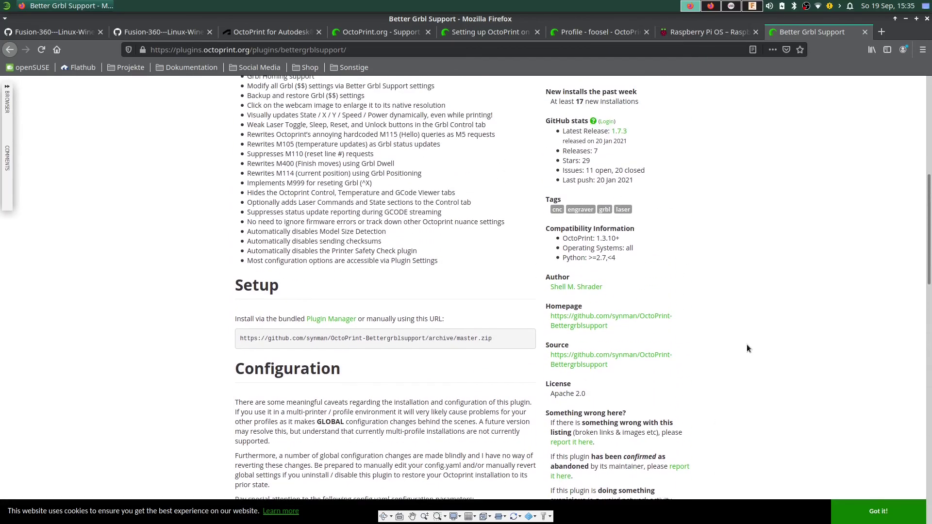
pyautogui.scroll(6, 748, 346)
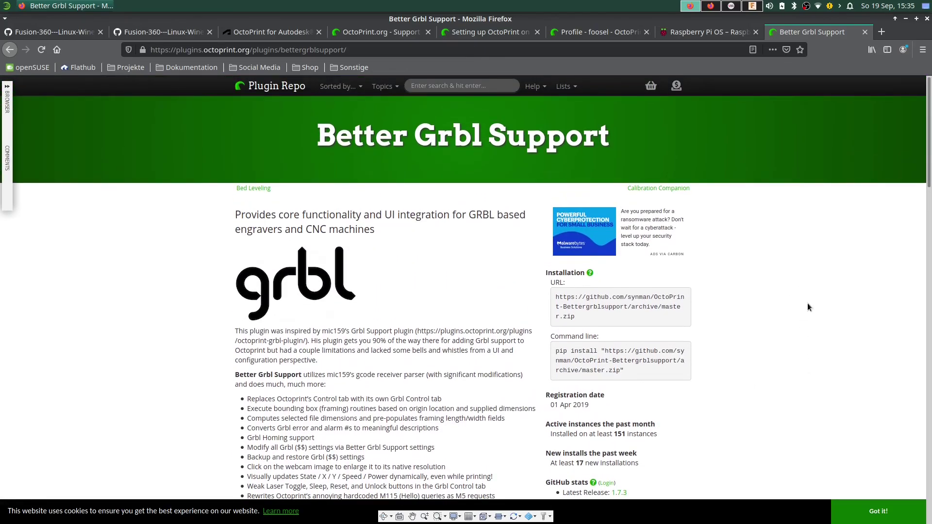
pyautogui.click(752, 5)
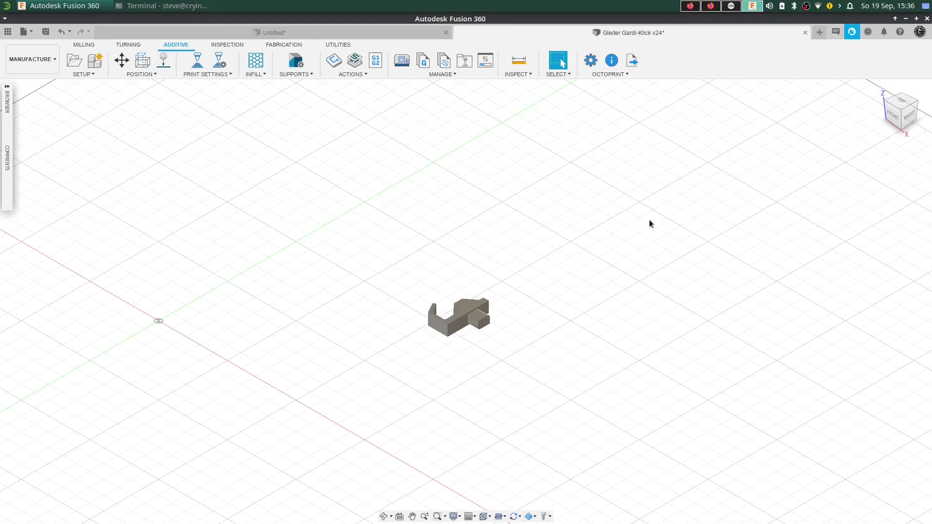
pyautogui.keyDown('shift'); pyautogui.moveTo(650, 223); pyautogui.dragTo(557, 275, button='middle'); pyautogui.keyUp('shift')
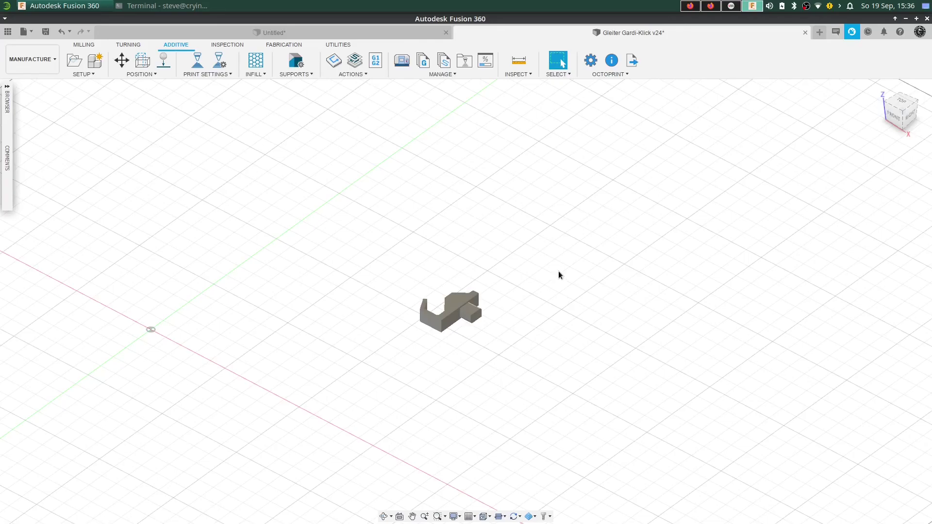
pyautogui.moveTo(901, 107)
pyautogui.keyDown('shift'); pyautogui.mouseDown(button='middle')
pyautogui.moveTo(916, 92)
pyautogui.moveTo(908, 105)
pyautogui.mouseUp(button='middle'); pyautogui.keyUp('shift')
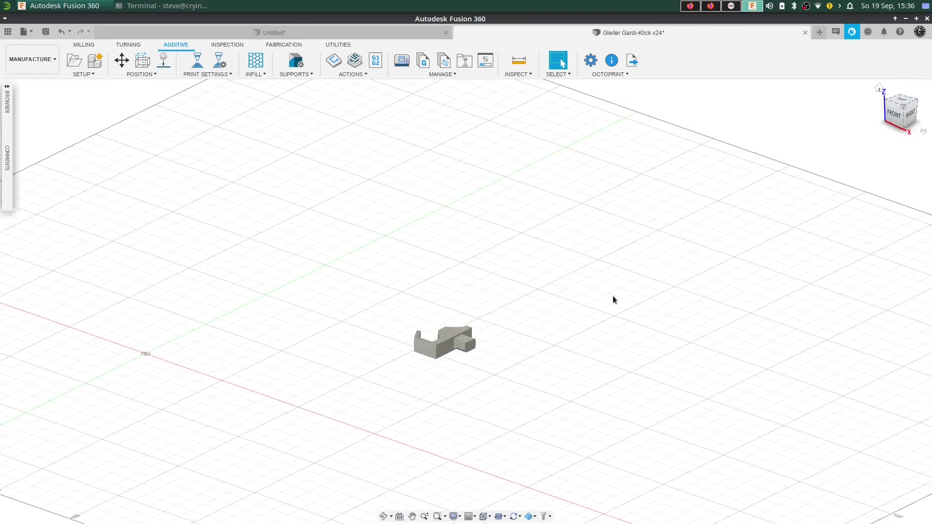
pyautogui.click(879, 89)
pyautogui.scroll(5, 621, 162)
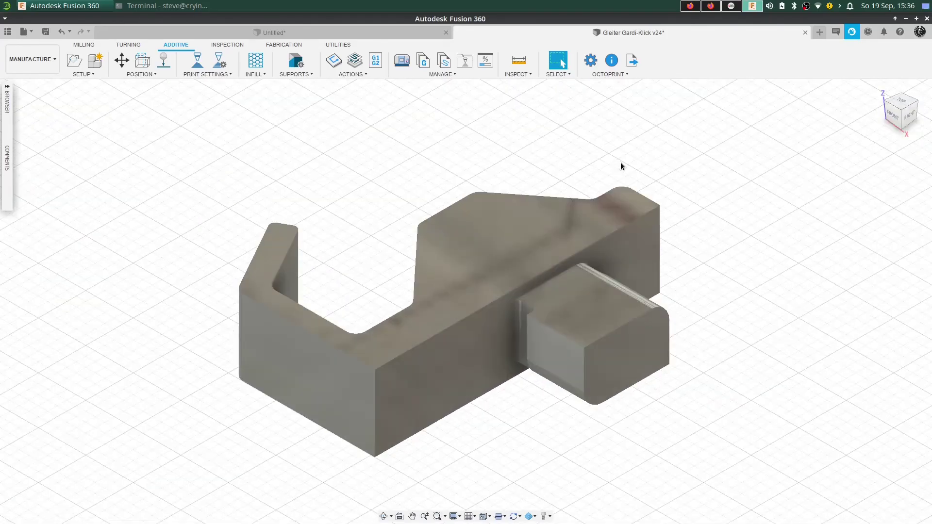
pyautogui.keyDown('shift'); pyautogui.moveTo(657, 299); pyautogui.dragTo(654, 305, button='middle'); pyautogui.keyUp('shift')
pyautogui.scroll(3, 642, 280)
pyautogui.scroll(-5, 642, 284)
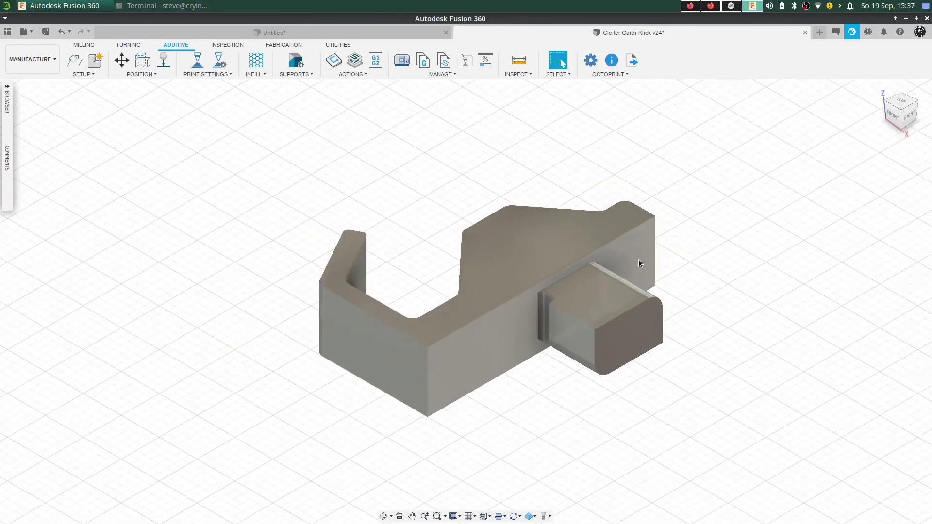
pyautogui.click(591, 61)
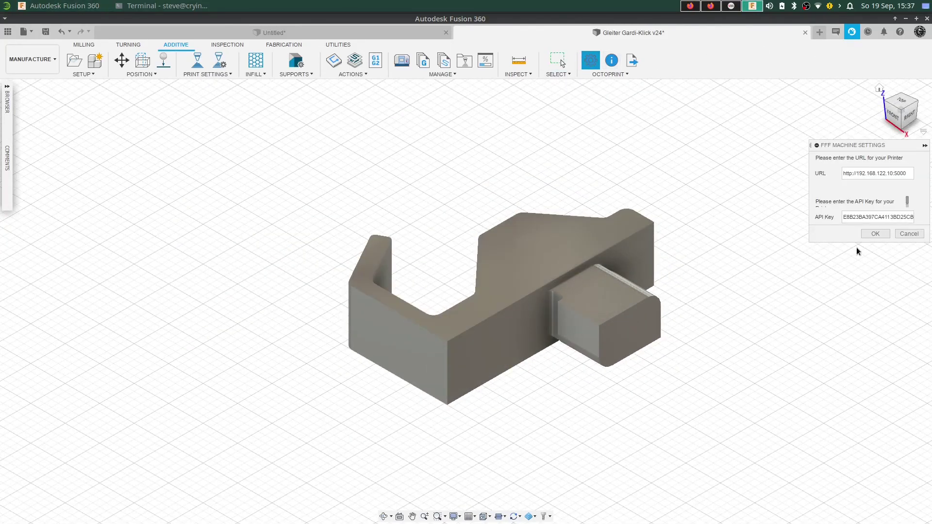
# Bring OctoPrint forward in Firefox and check its file list showing only _test_print.gcode.
pyautogui.click(731, 7)
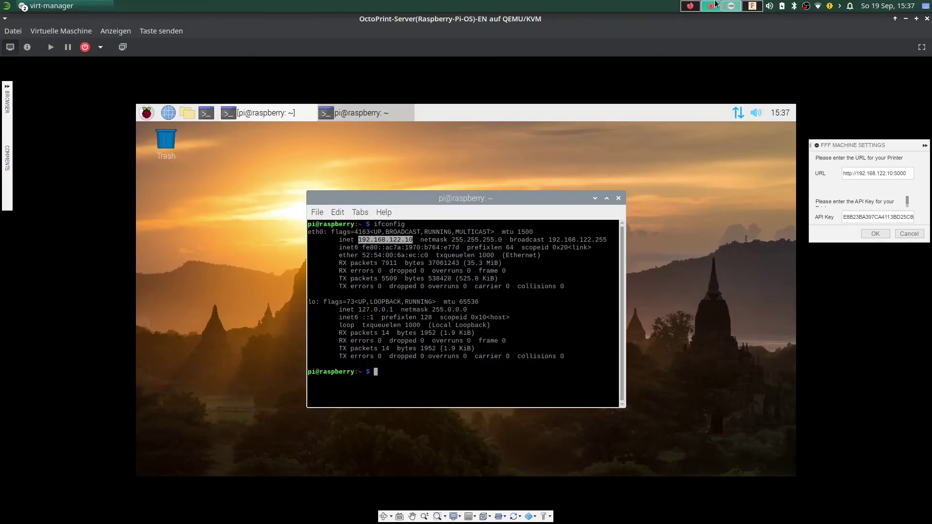
pyautogui.click(711, 6)
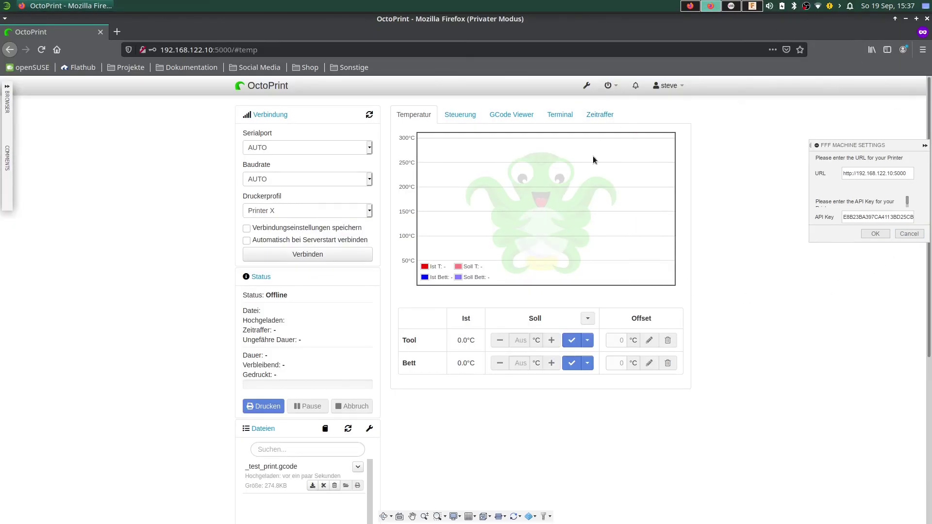
pyautogui.scroll(-5, 578, 226)
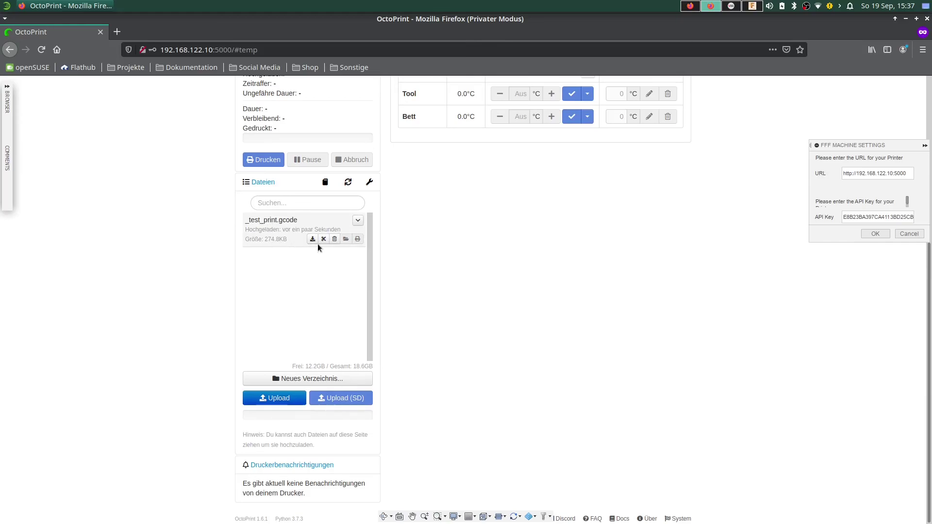
pyautogui.scroll(1, 560, 264)
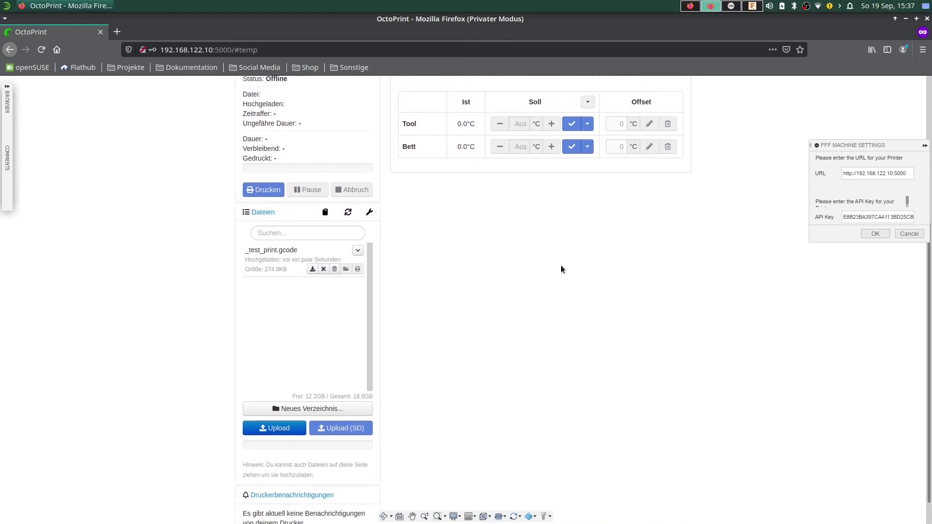